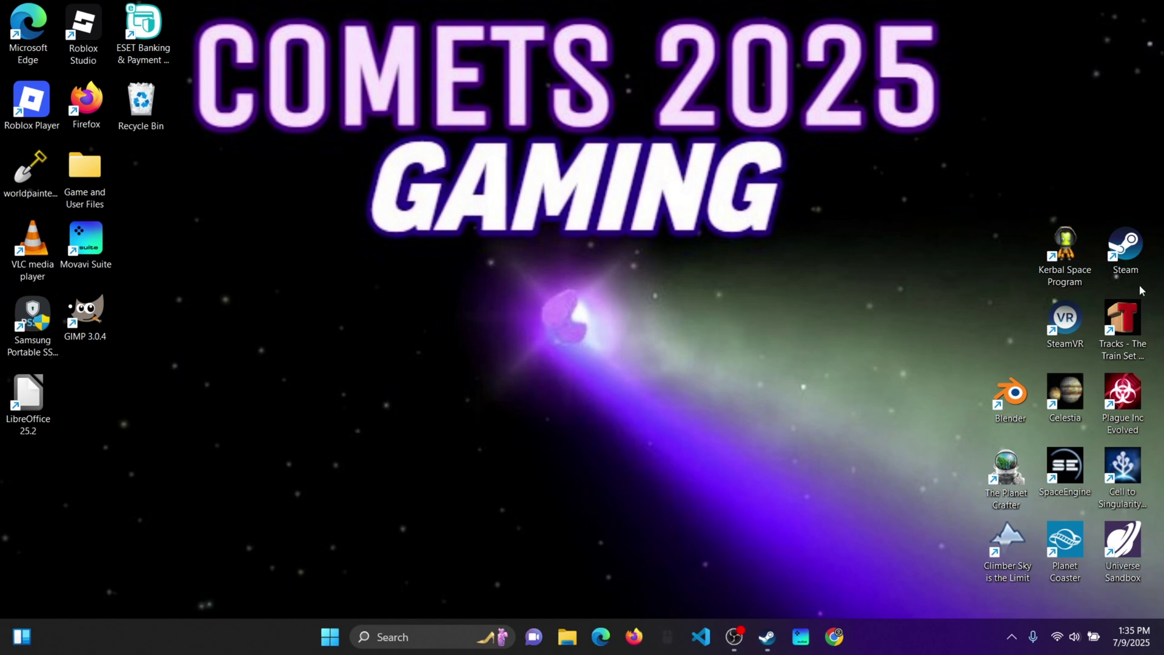
# Step: Launch Firefox from its desktop shortcut
pyautogui.click(634, 638)
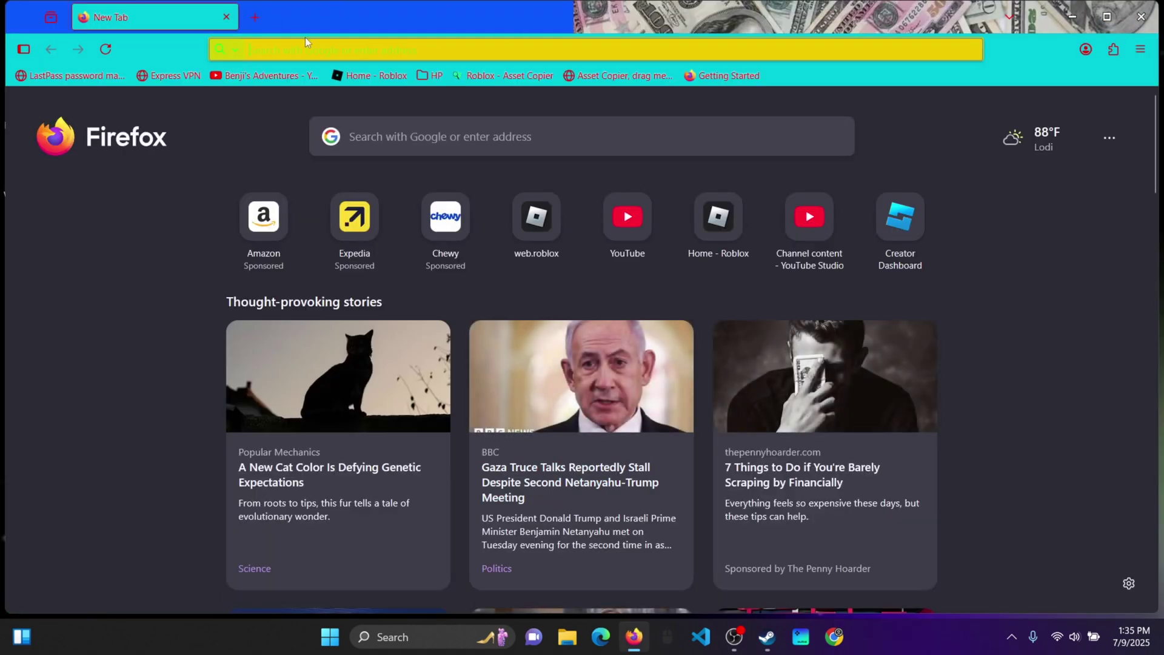
# Step: Search Google for 'ksp ksrss' and open the KSRSS 0.7 thread on the KSP forums
pyautogui.write('k')
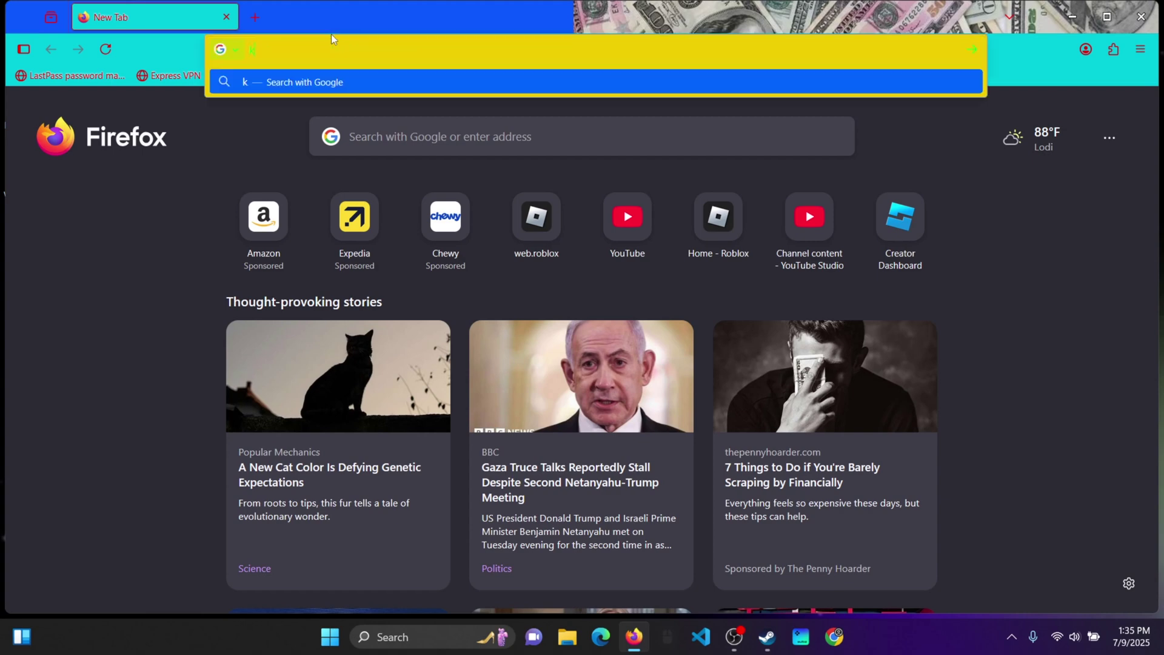
pyautogui.write('sp ksrss')
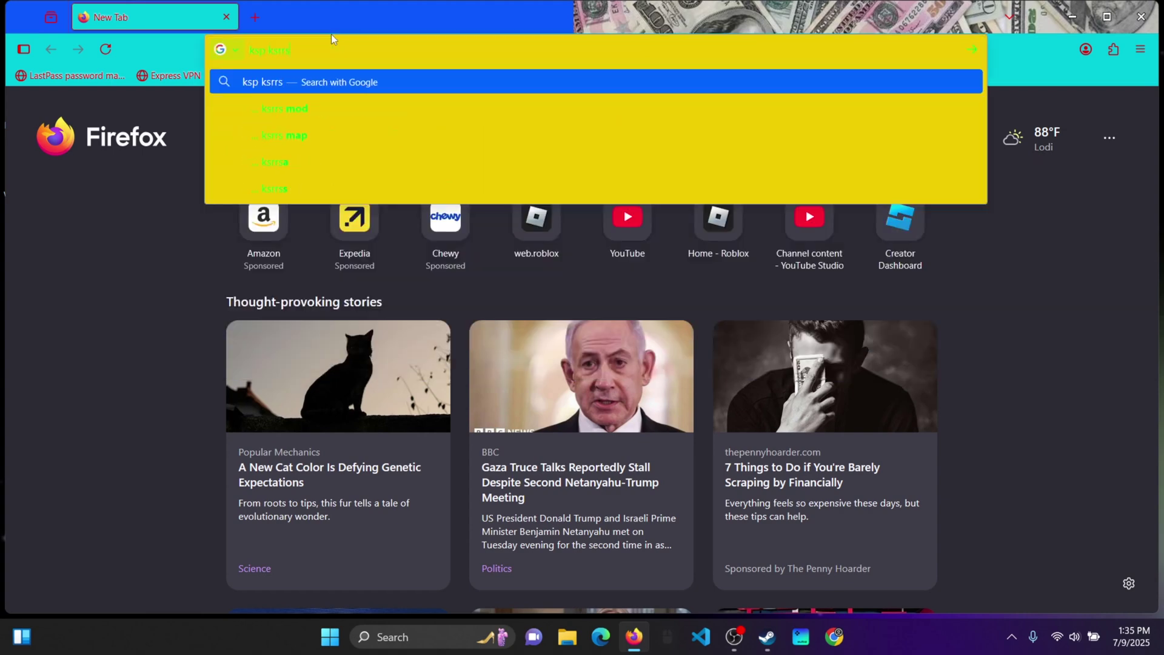
pyautogui.press('Return')
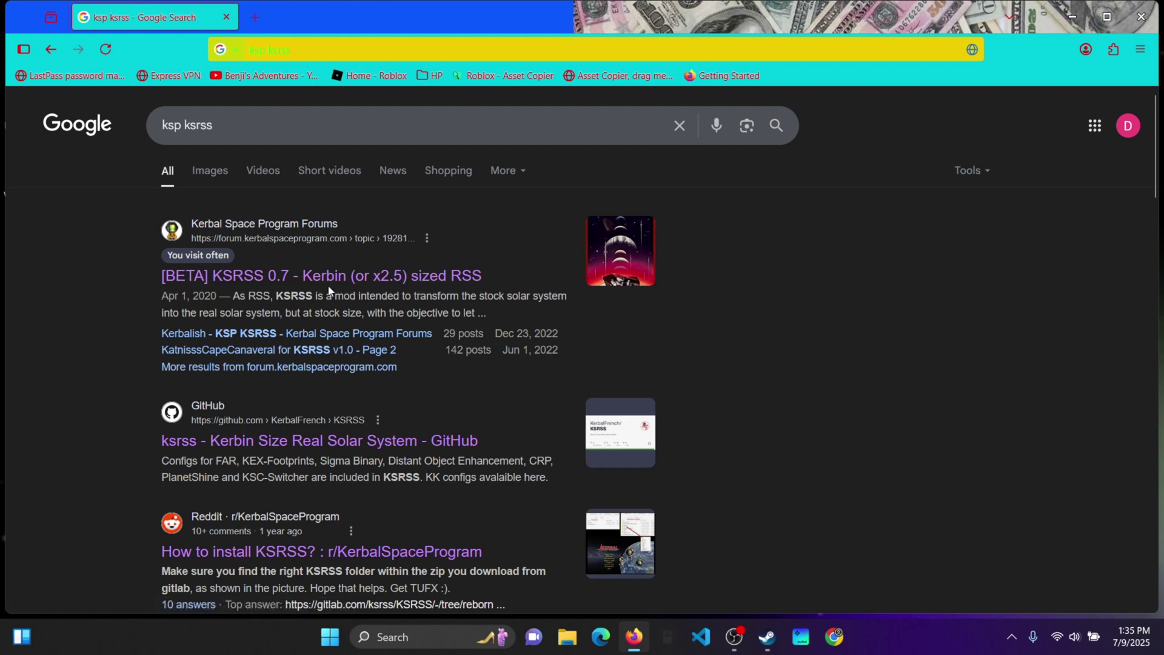
pyautogui.click(447, 284)
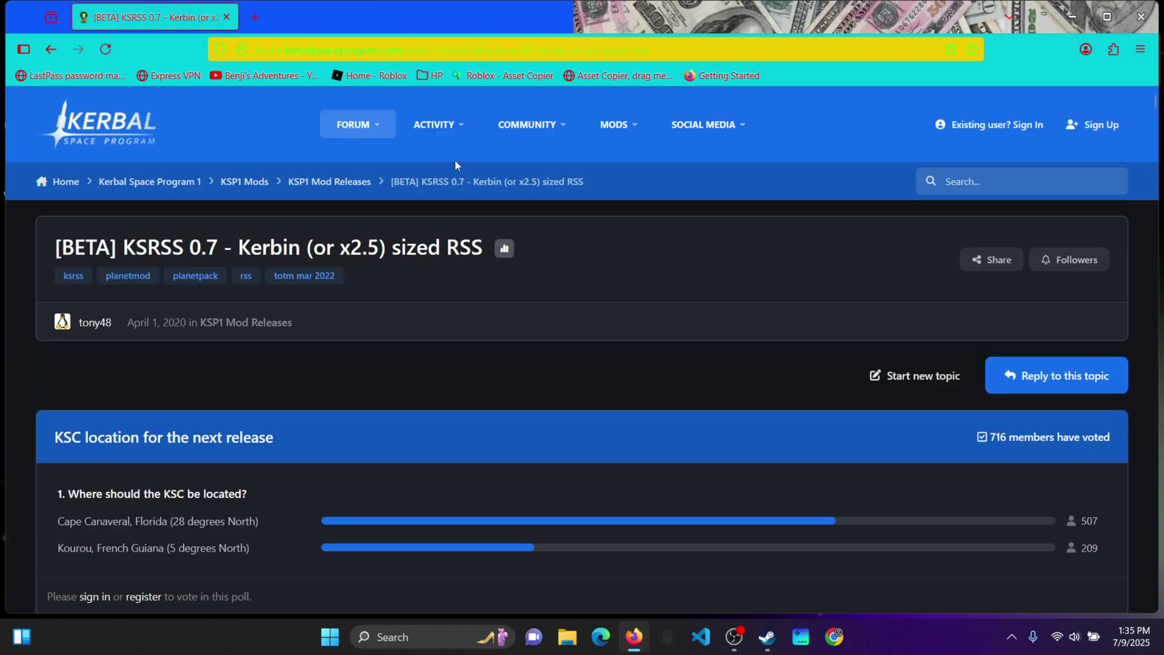
# Step: Read through the KSRSS 0.7 post's description and screenshots
pyautogui.scroll(-15, 457, 165)
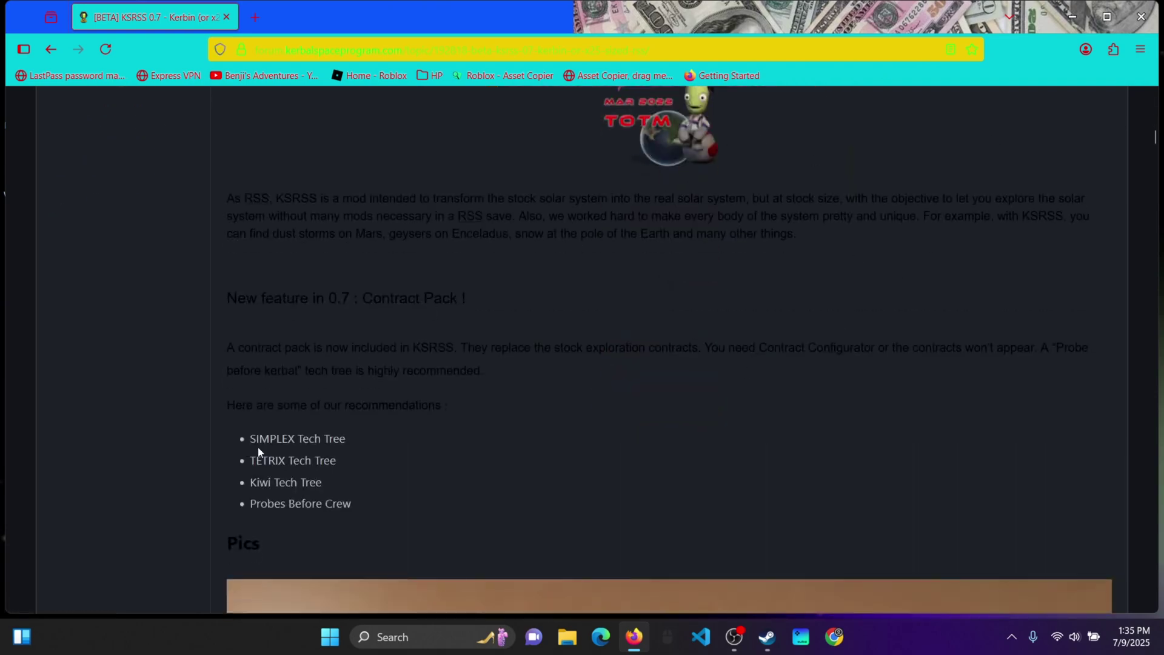
pyautogui.scroll(-10, 793, 258)
pyautogui.scroll(6, 1049, 327)
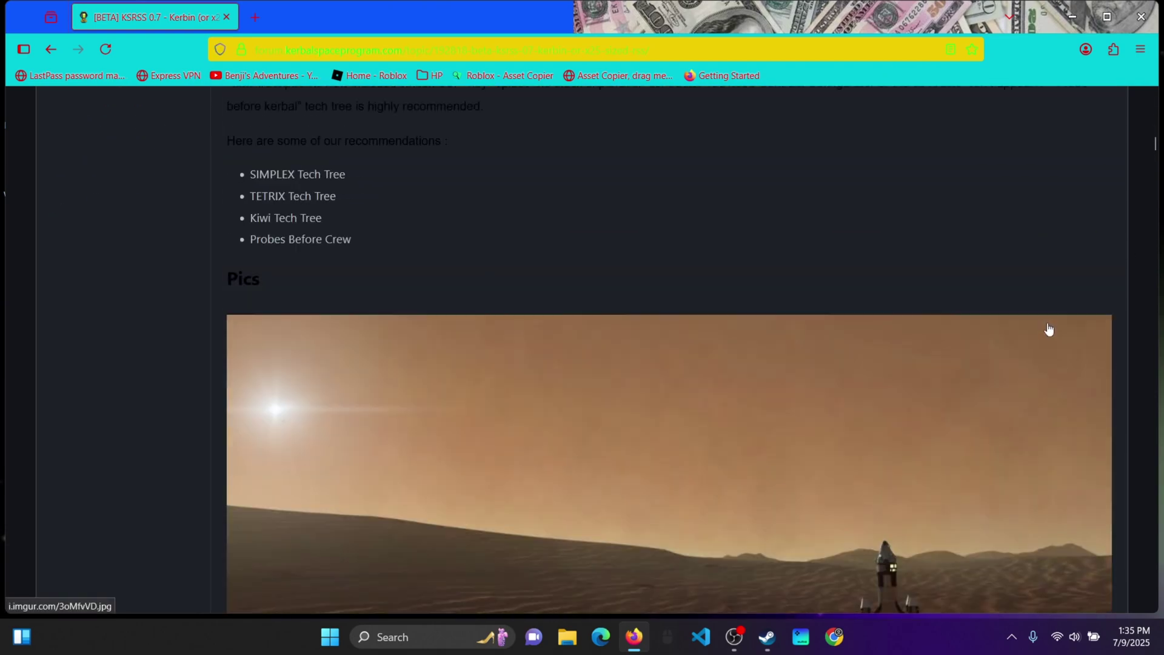
pyautogui.scroll(6, 1049, 327)
pyautogui.scroll(10, 836, 303)
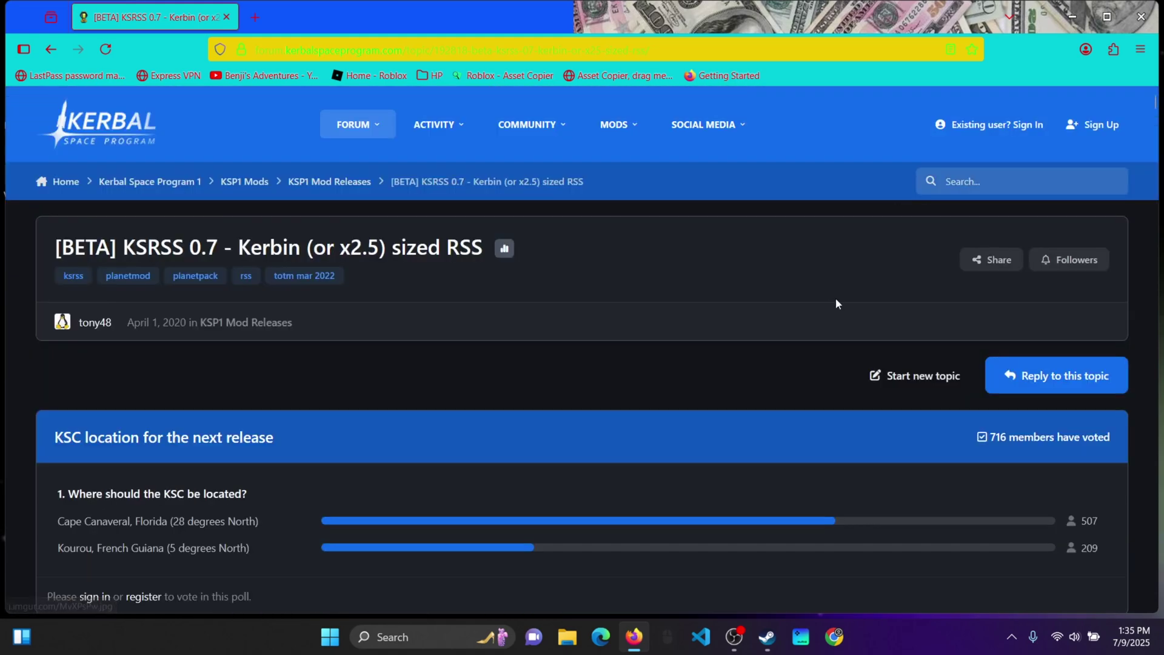
pyautogui.scroll(-5, 836, 303)
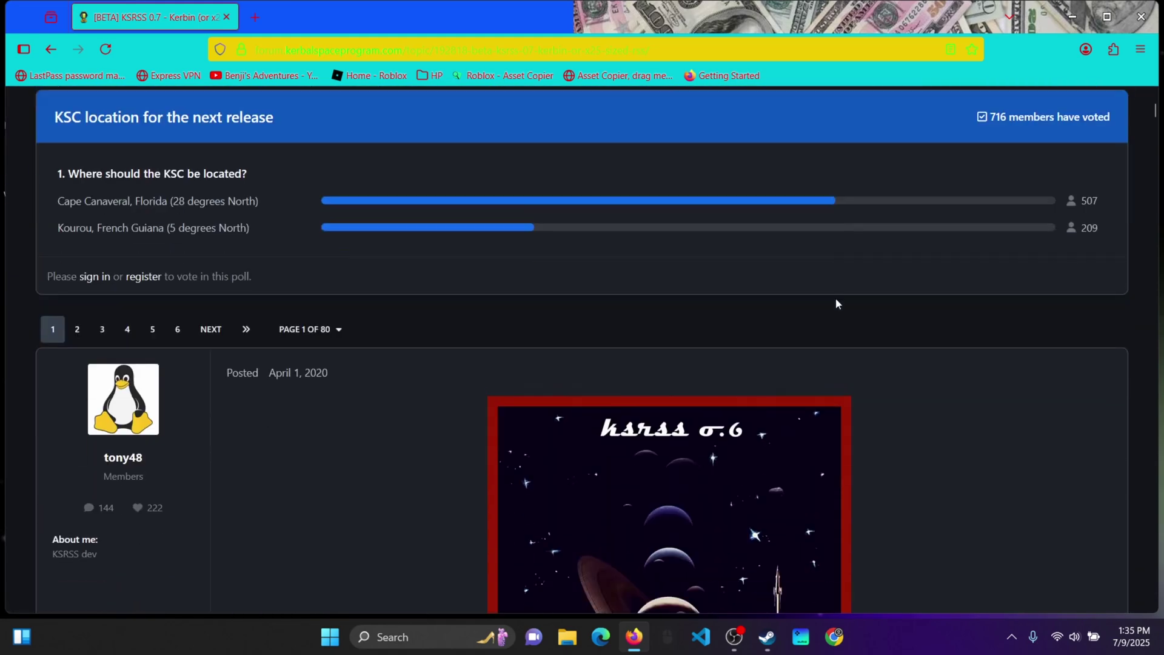
pyautogui.scroll(-10, 837, 304)
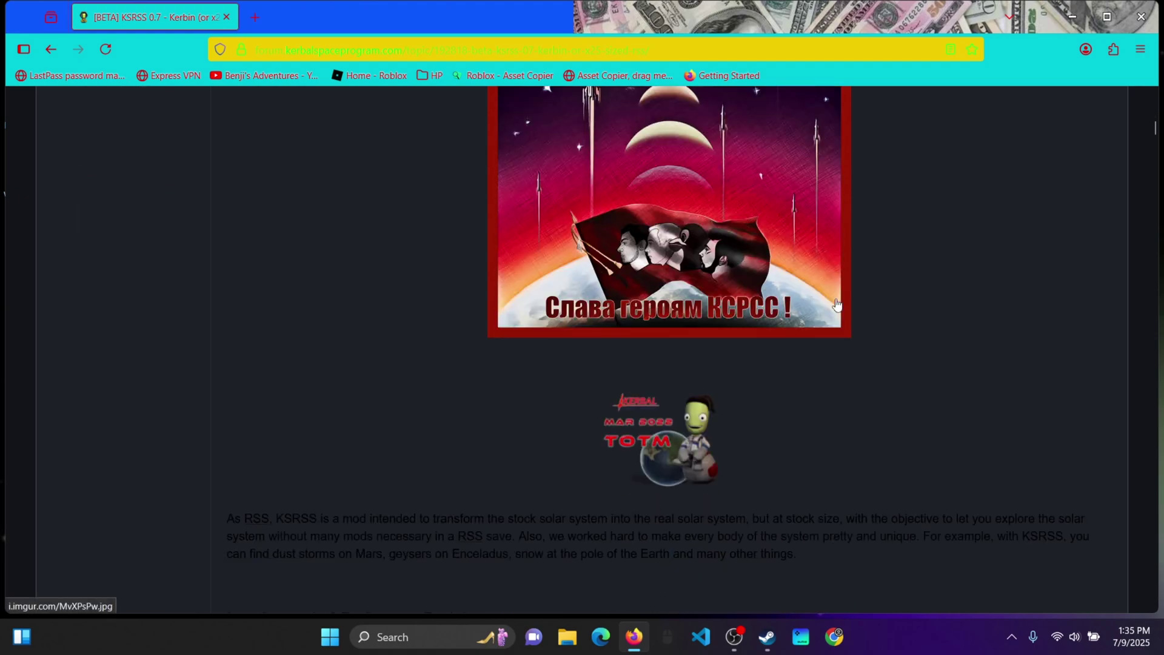
pyautogui.scroll(-5, 837, 303)
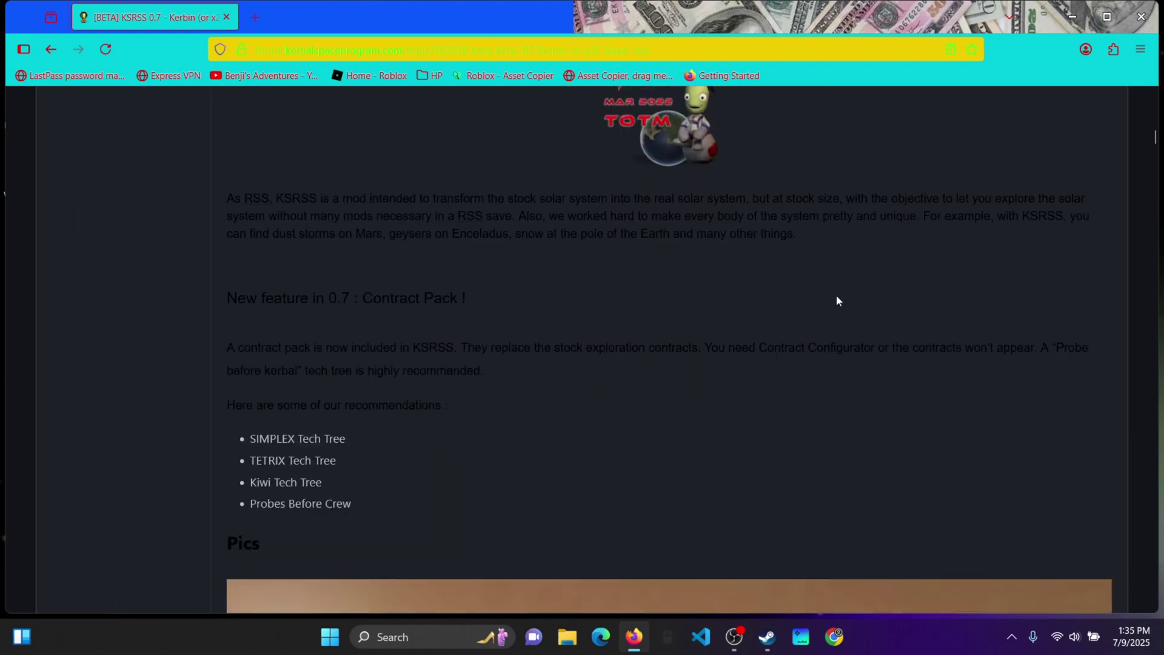
pyautogui.scroll(-9, 839, 300)
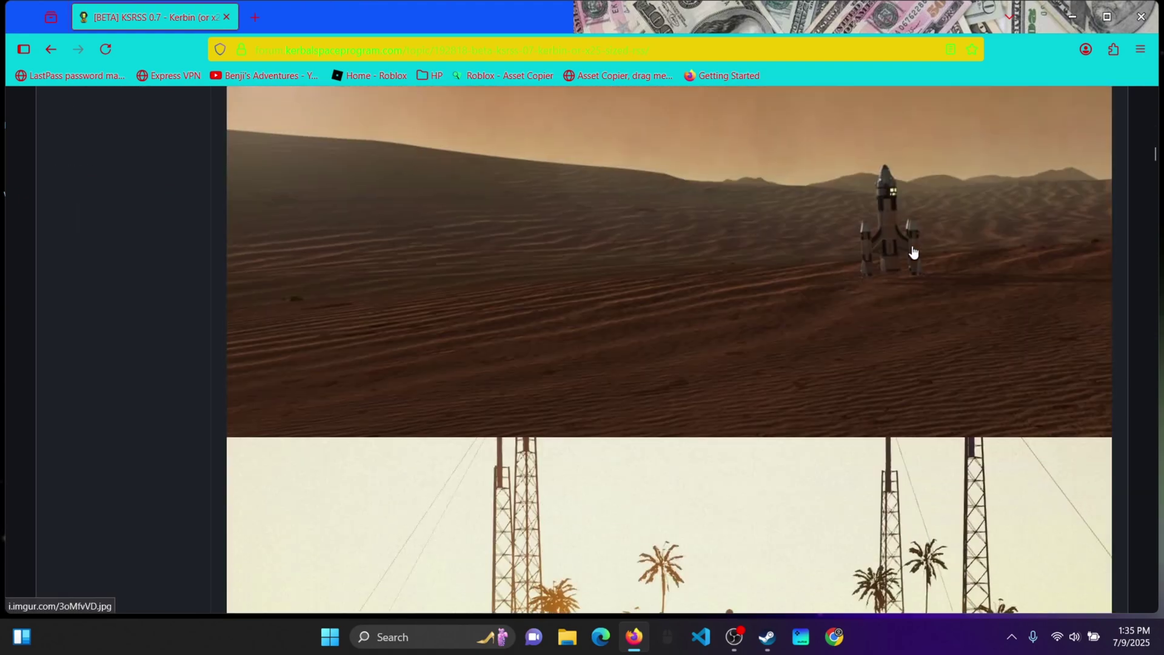
pyautogui.scroll(-5, 854, 199)
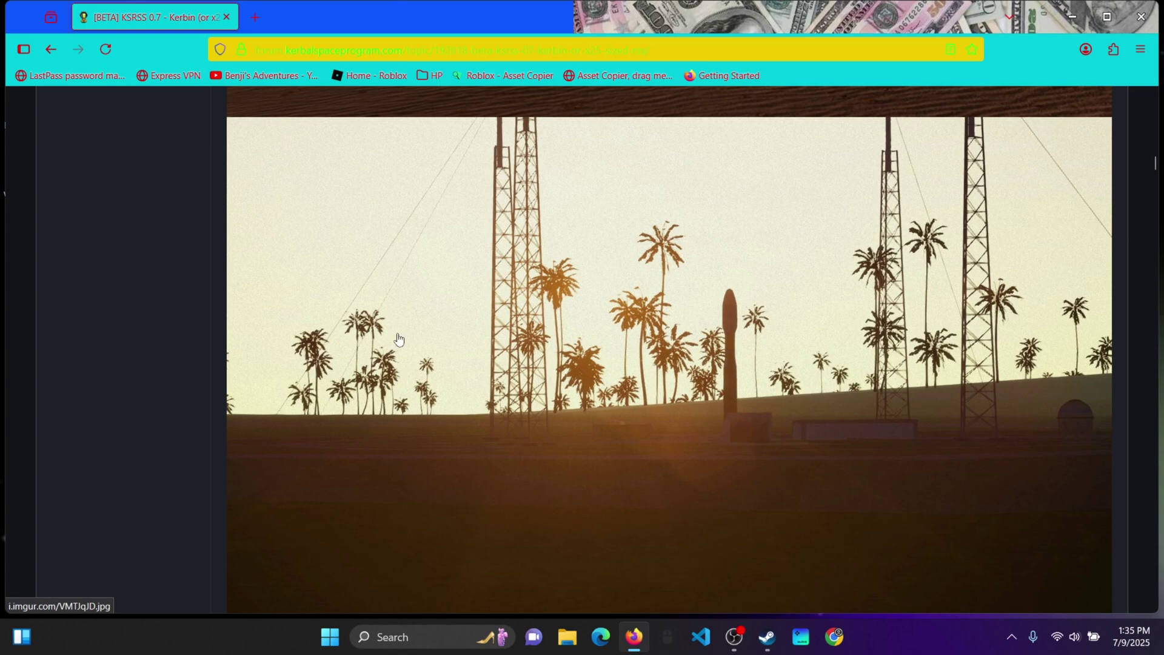
pyautogui.scroll(-4, 788, 479)
pyautogui.scroll(14, 717, 481)
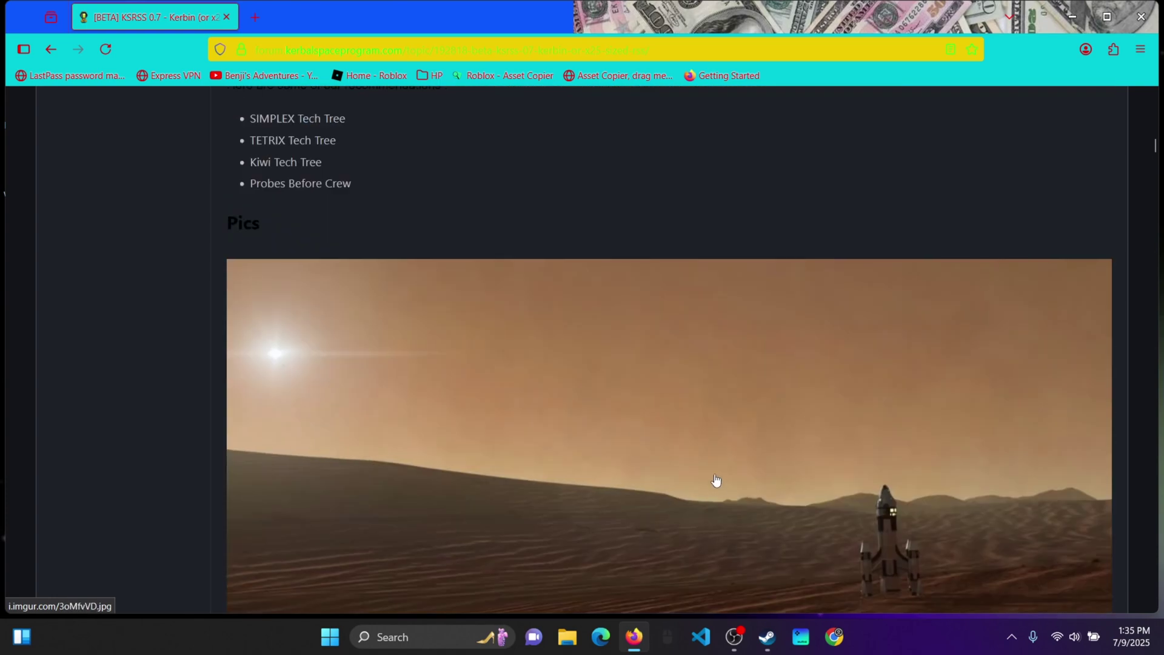
pyautogui.scroll(-5, 893, 383)
pyautogui.scroll(-10, 894, 383)
pyautogui.scroll(-5, 839, 311)
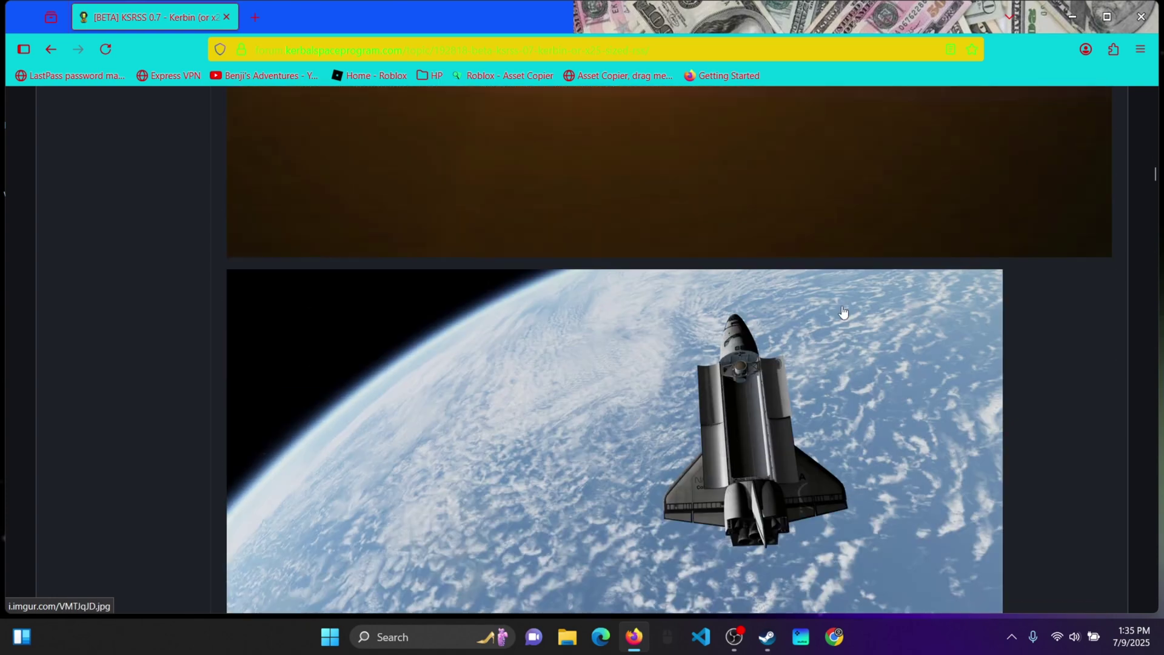
pyautogui.scroll(-9, 969, 311)
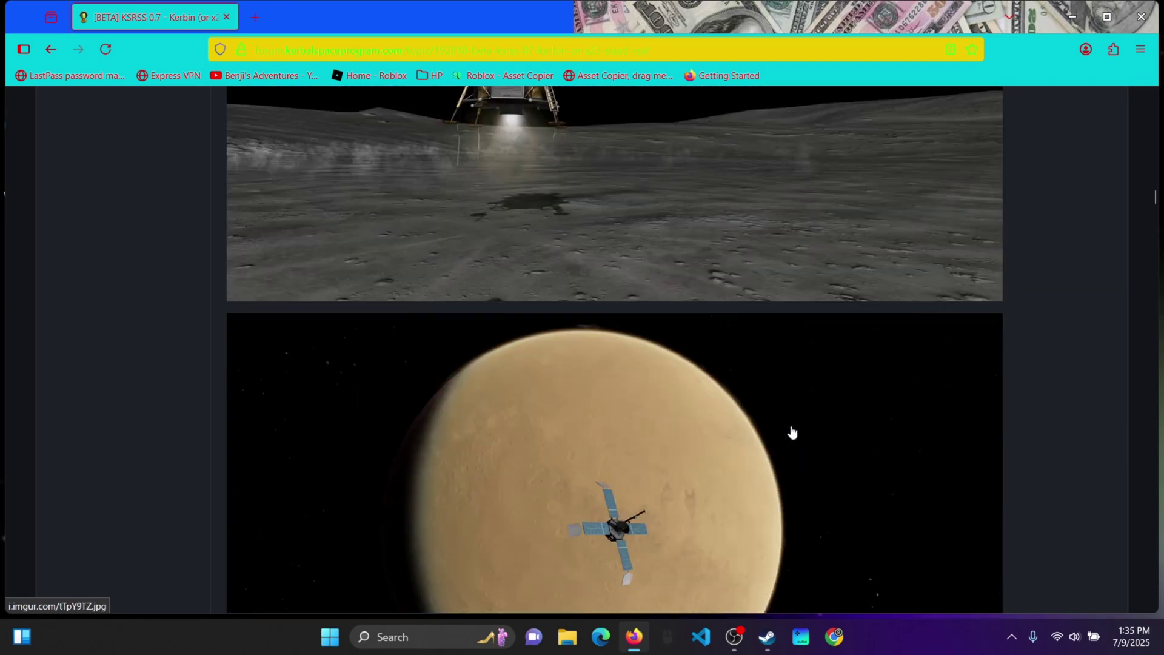
pyautogui.scroll(5, 610, 285)
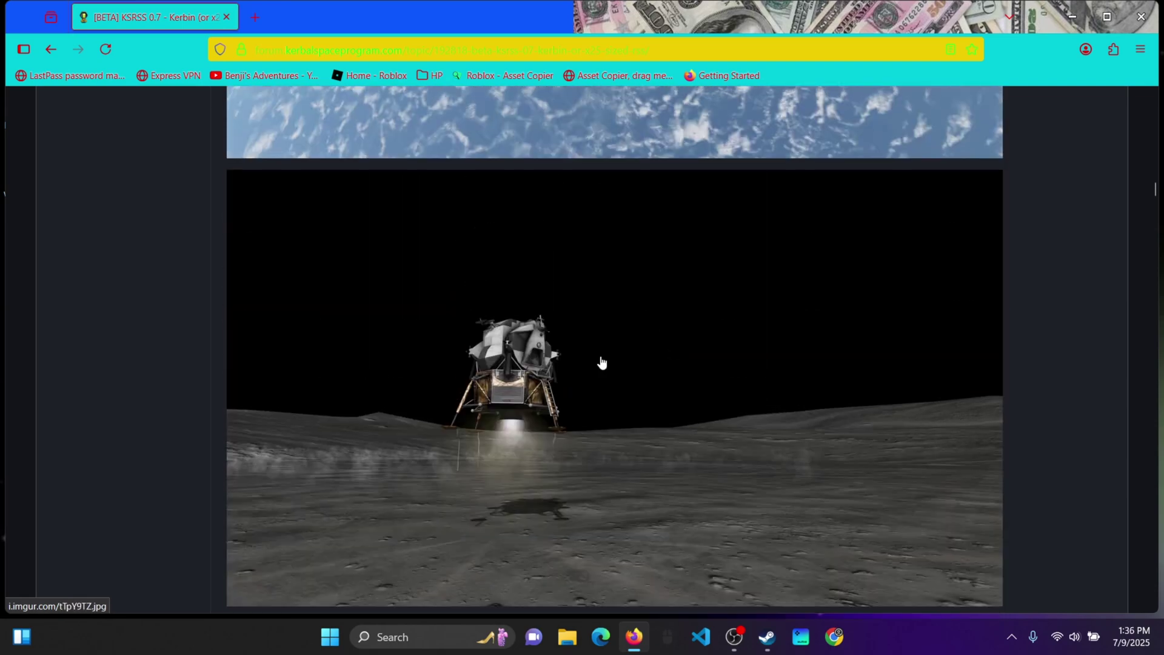
pyautogui.scroll(-5, 621, 312)
pyautogui.scroll(-20, 819, 294)
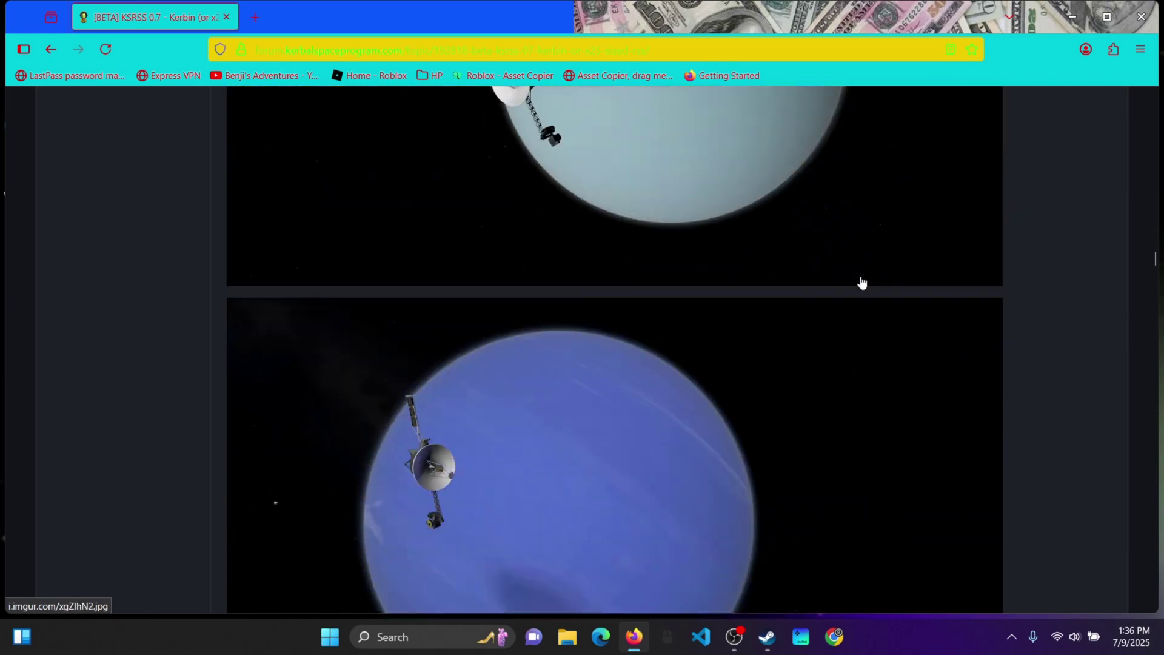
pyautogui.scroll(-5, 862, 283)
pyautogui.scroll(15, 862, 283)
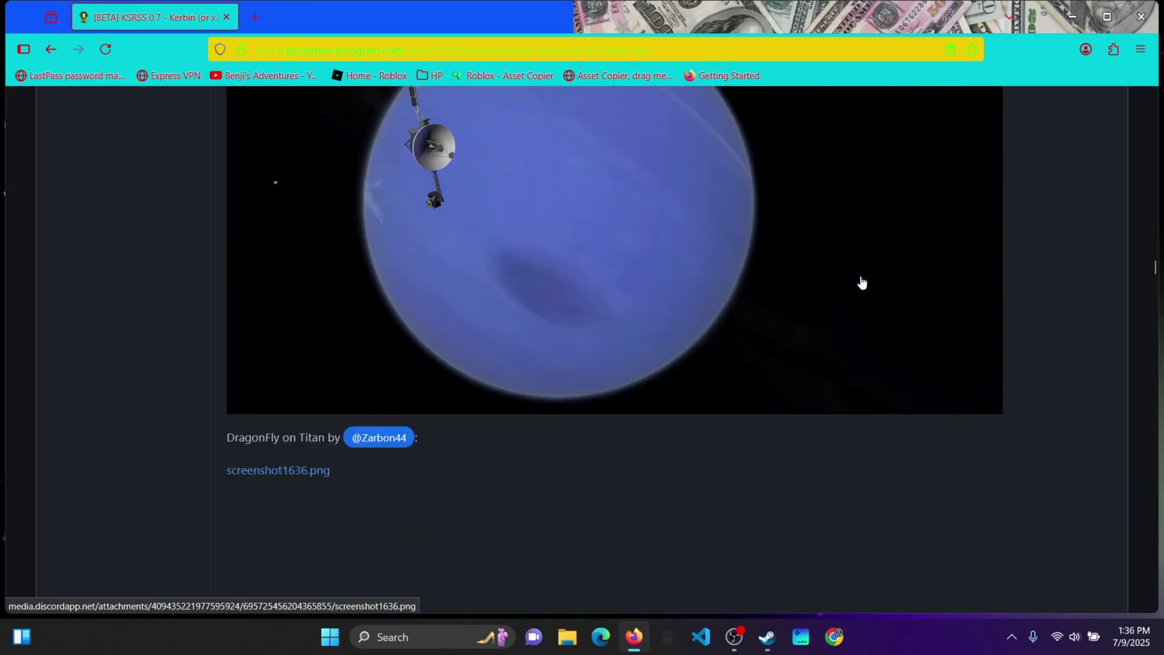
pyautogui.scroll(20, 861, 283)
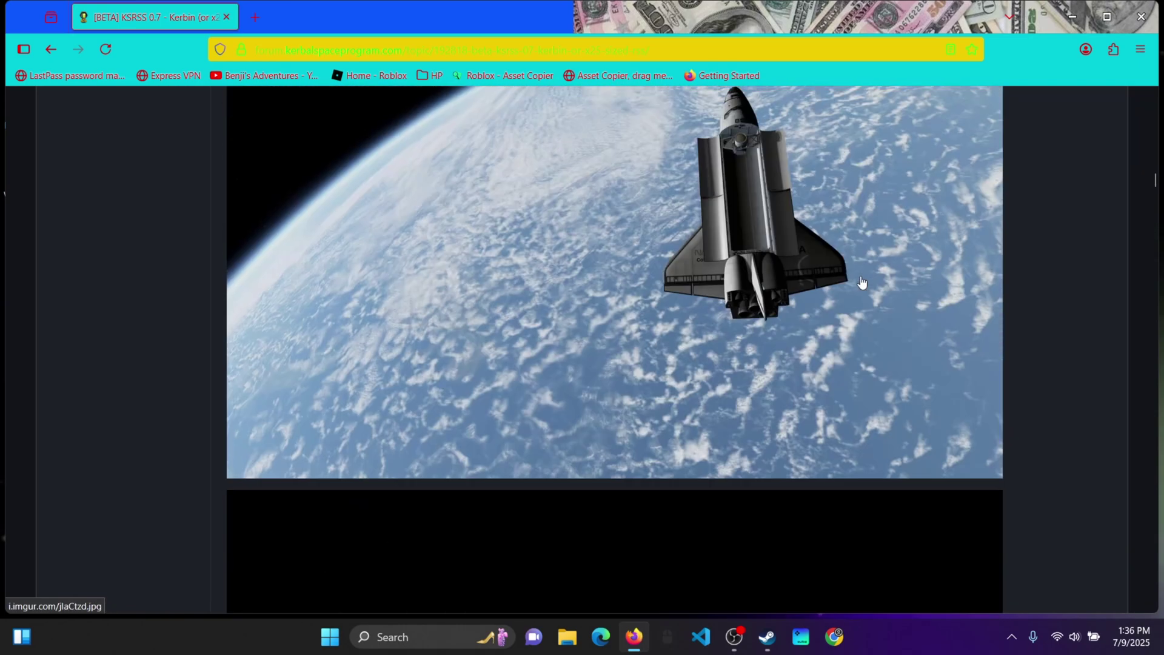
pyautogui.scroll(8, 862, 283)
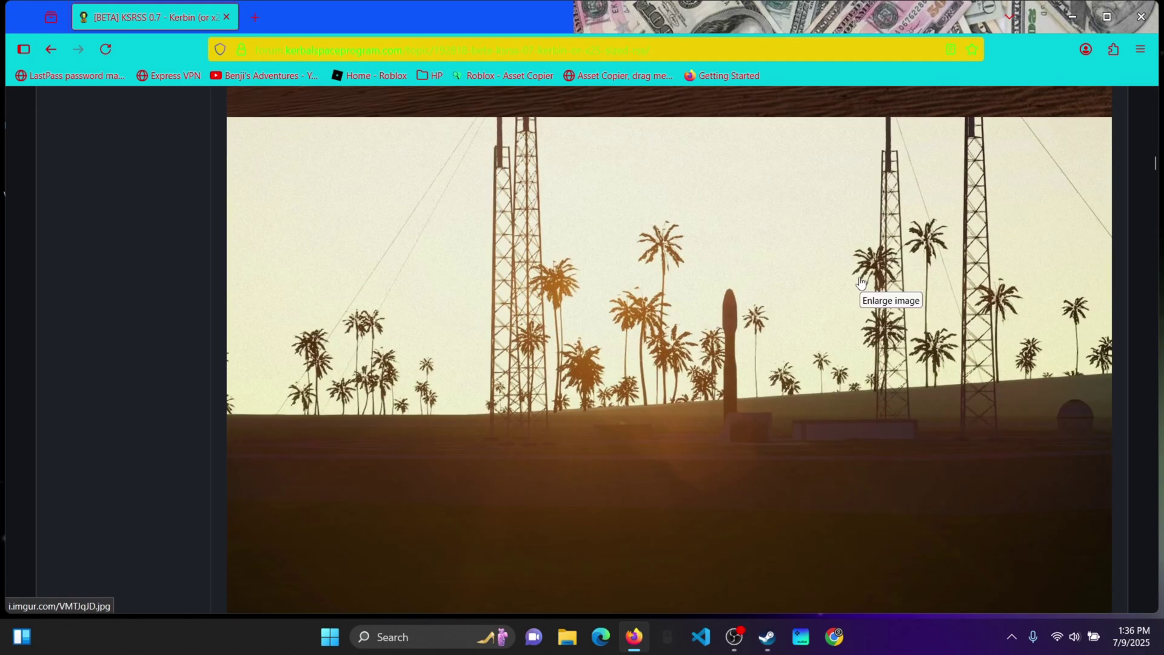
pyautogui.scroll(5, 862, 283)
pyautogui.scroll(10, 861, 282)
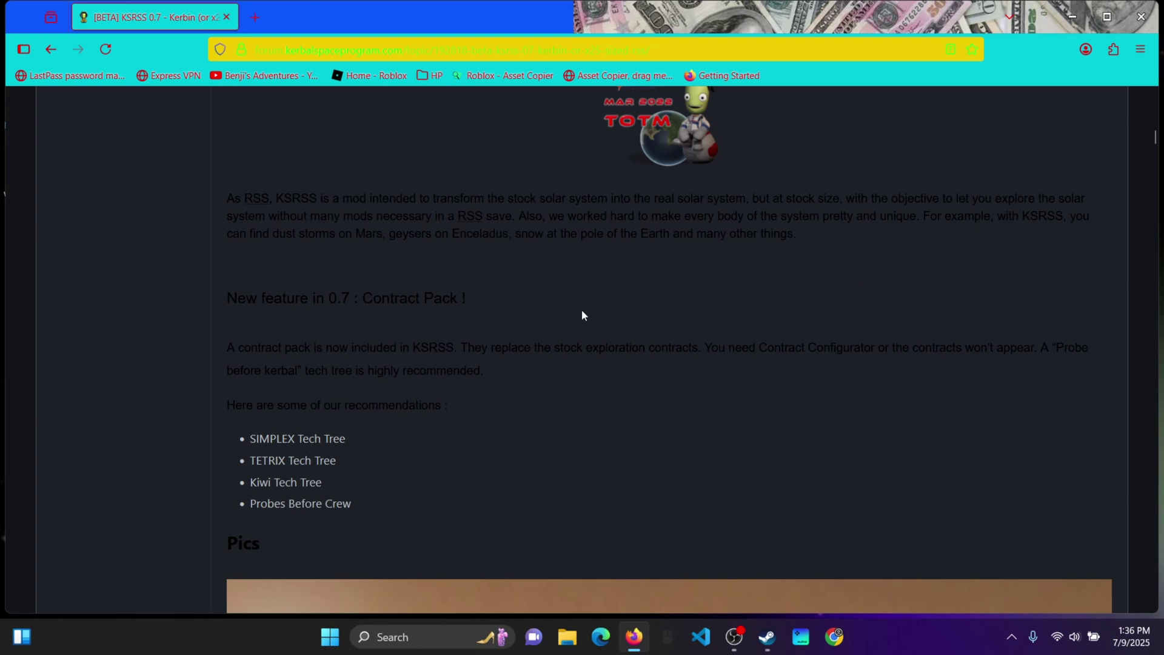
# Step: Scroll to the License section and open the KSRSS source-code link on GitLab
pyautogui.scroll(-15, 780, 284)
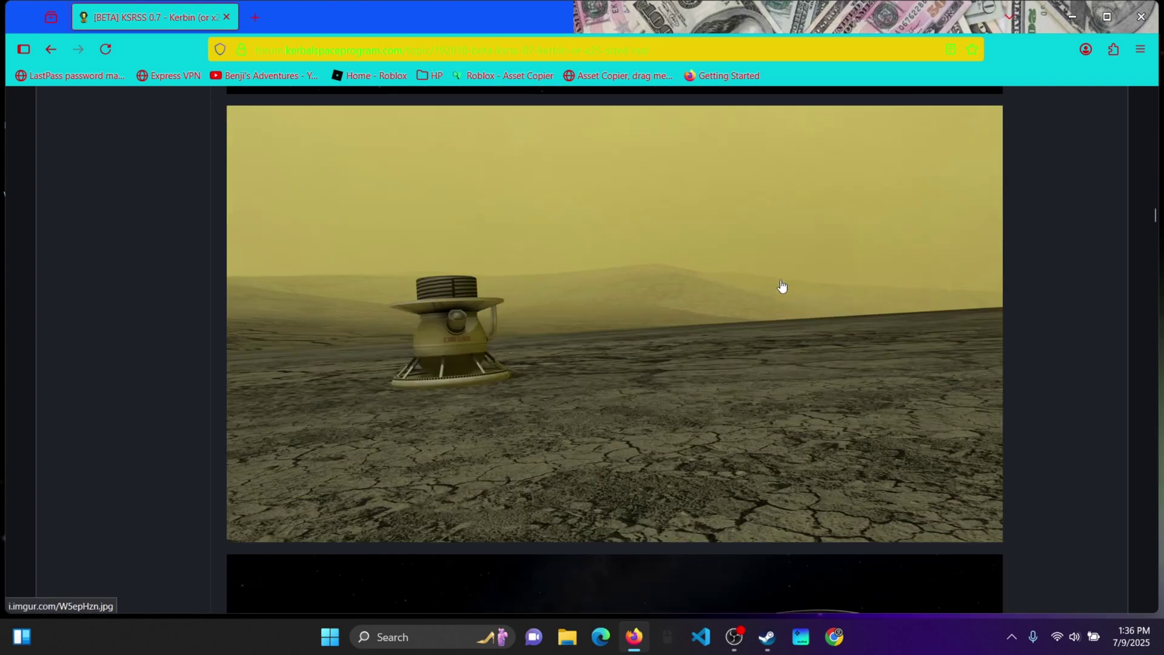
pyautogui.scroll(-20, 782, 286)
pyautogui.scroll(-15, 781, 285)
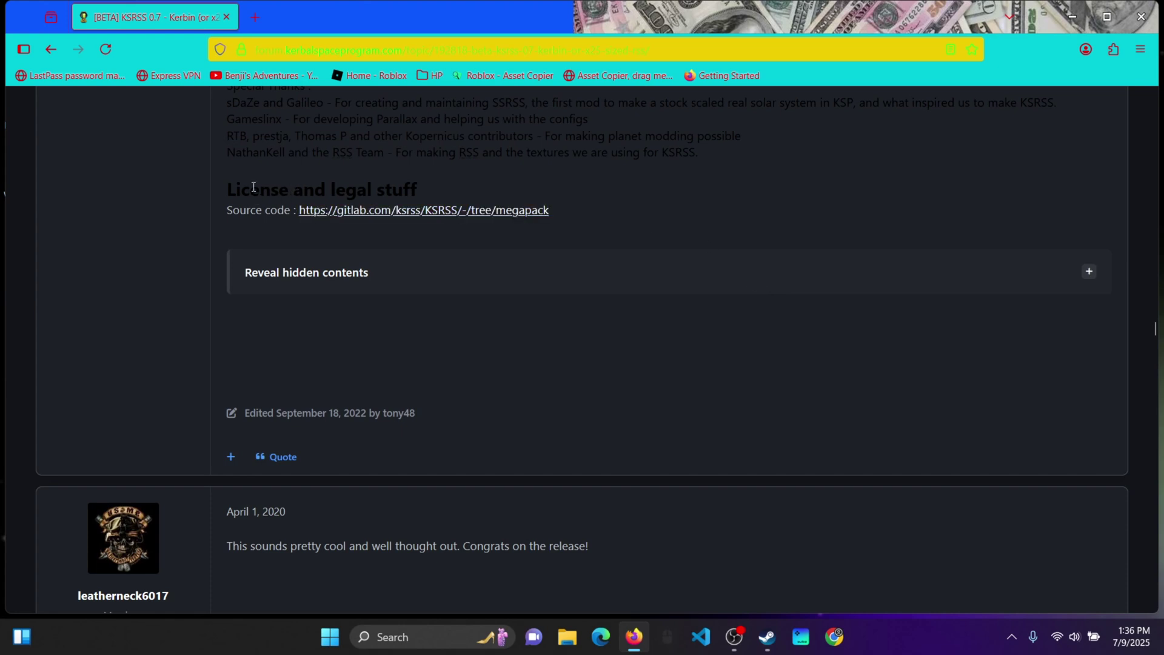
pyautogui.scroll(5, 275, 211)
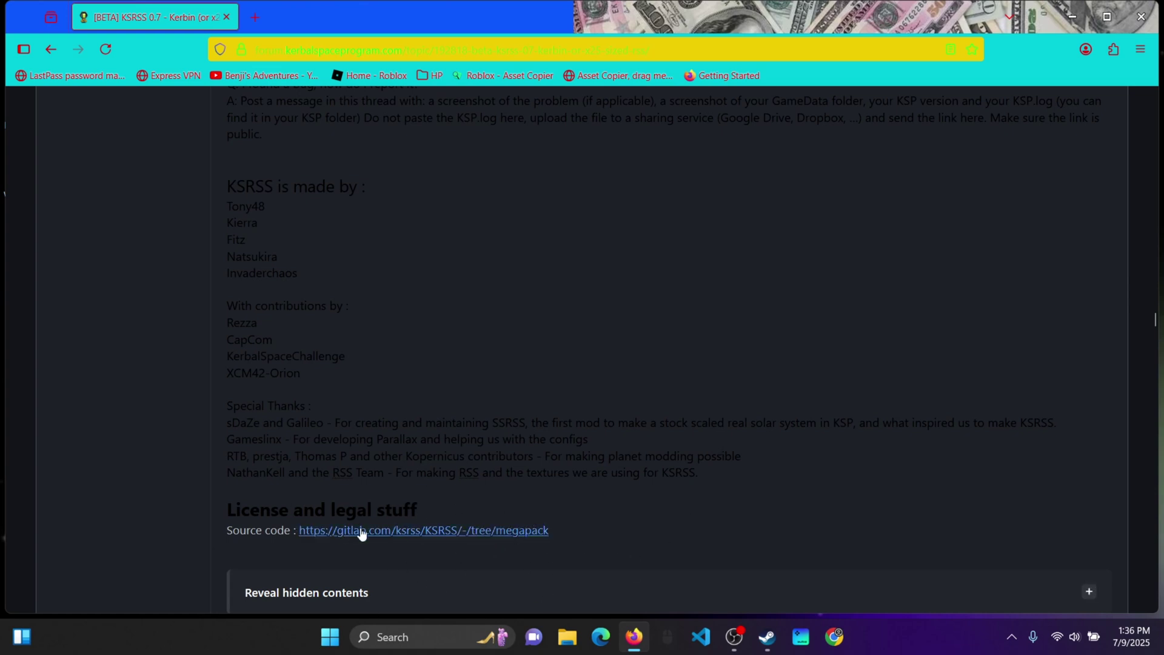
pyautogui.click(448, 531)
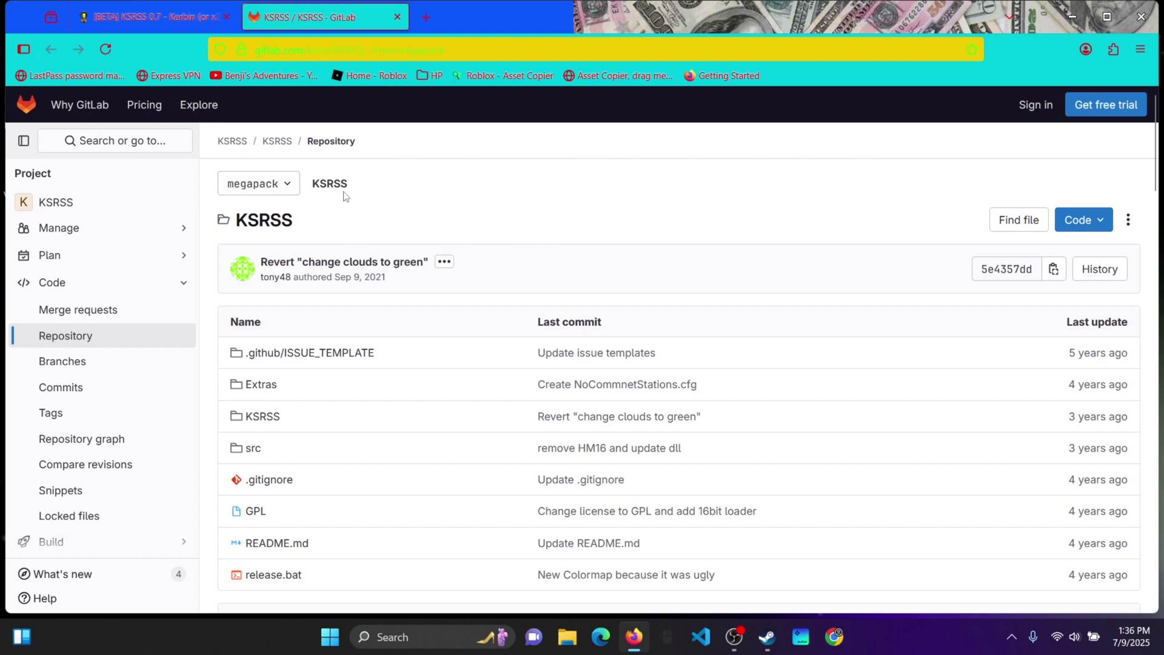
# Step: Switch the KSRSS repository from the megapack branch to the reborn branch
pyautogui.click(280, 188)
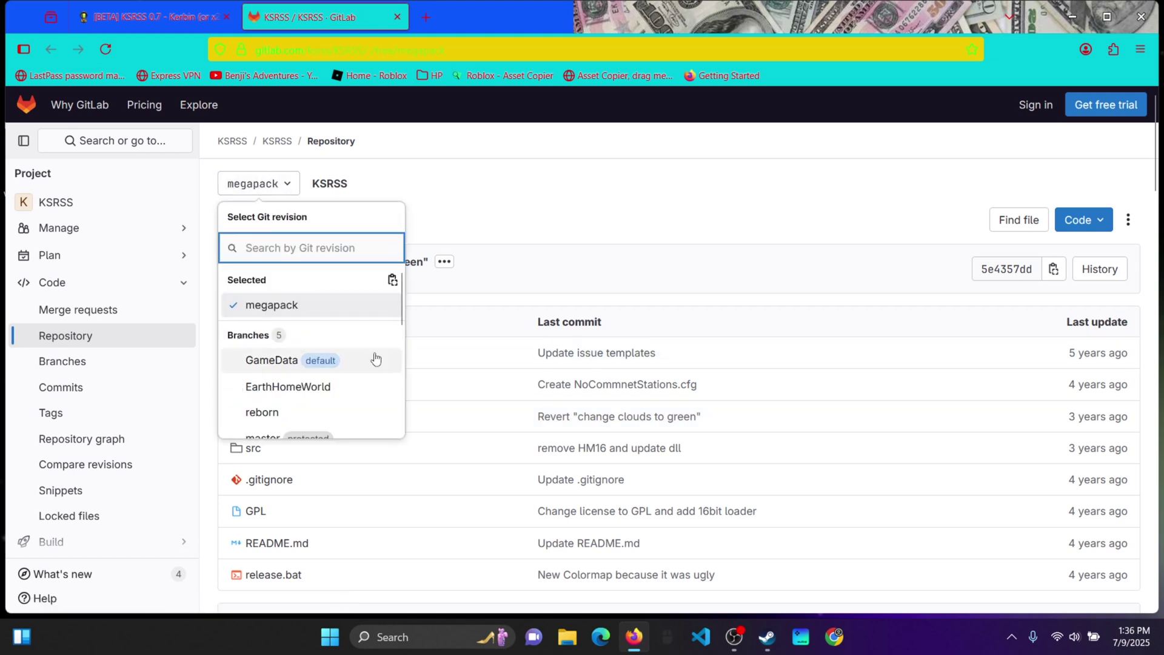
pyautogui.scroll(-2, 373, 355)
pyautogui.scroll(2, 364, 345)
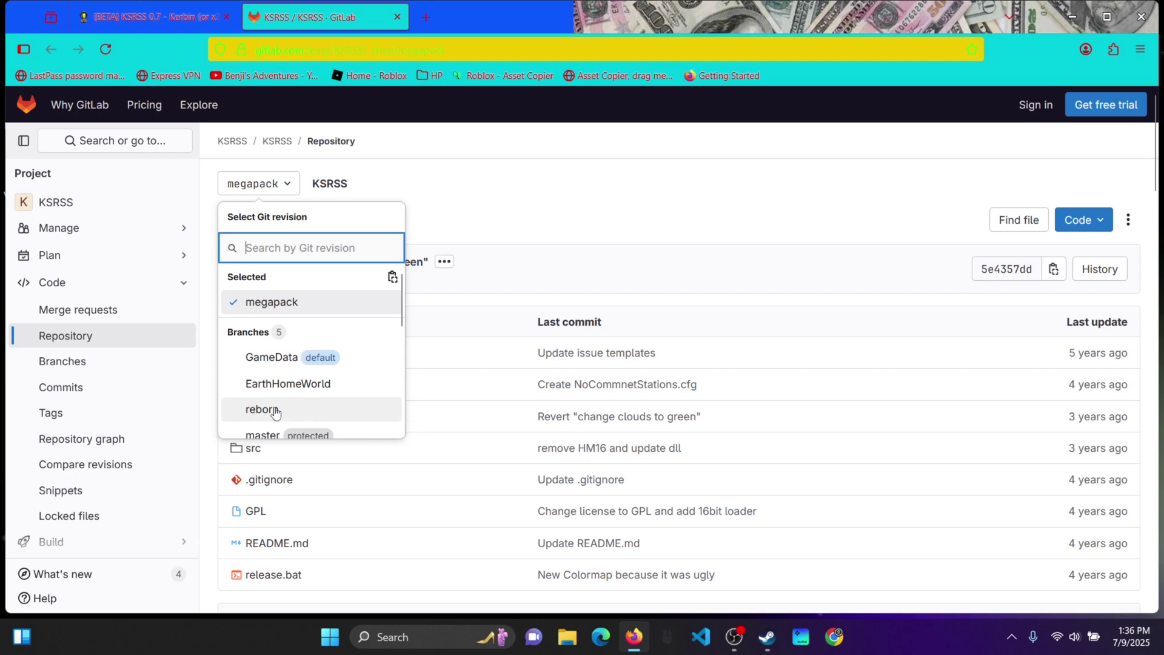
pyautogui.click(274, 411)
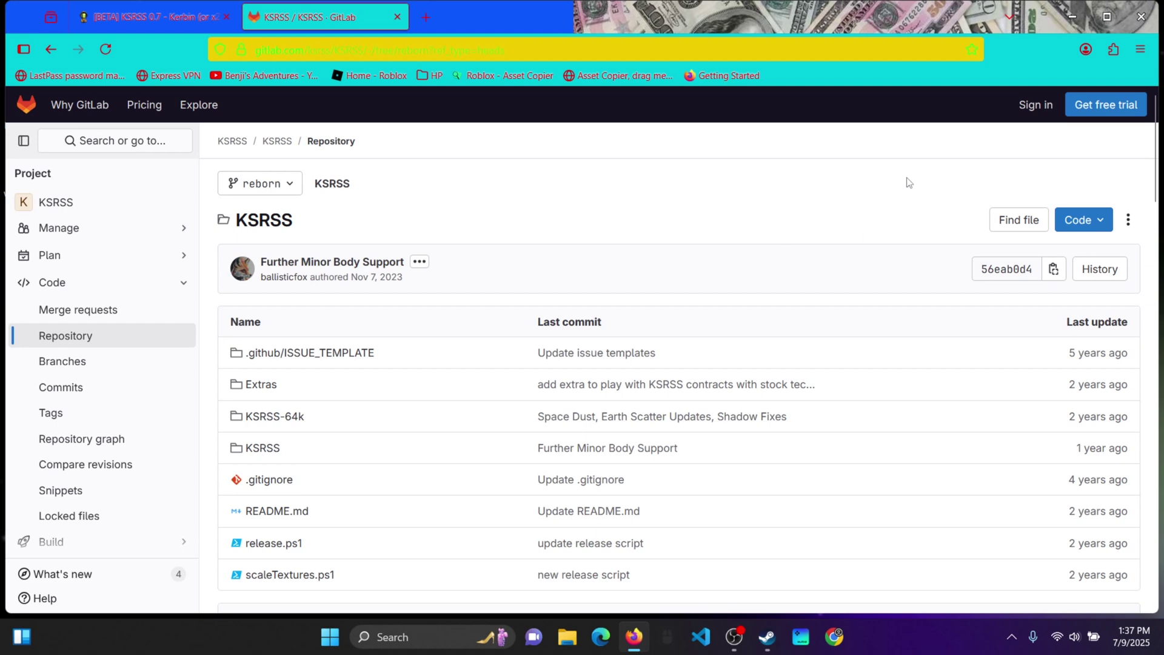
# Step: Look at the Code menu's download options and close it without downloading
pyautogui.click(1085, 226)
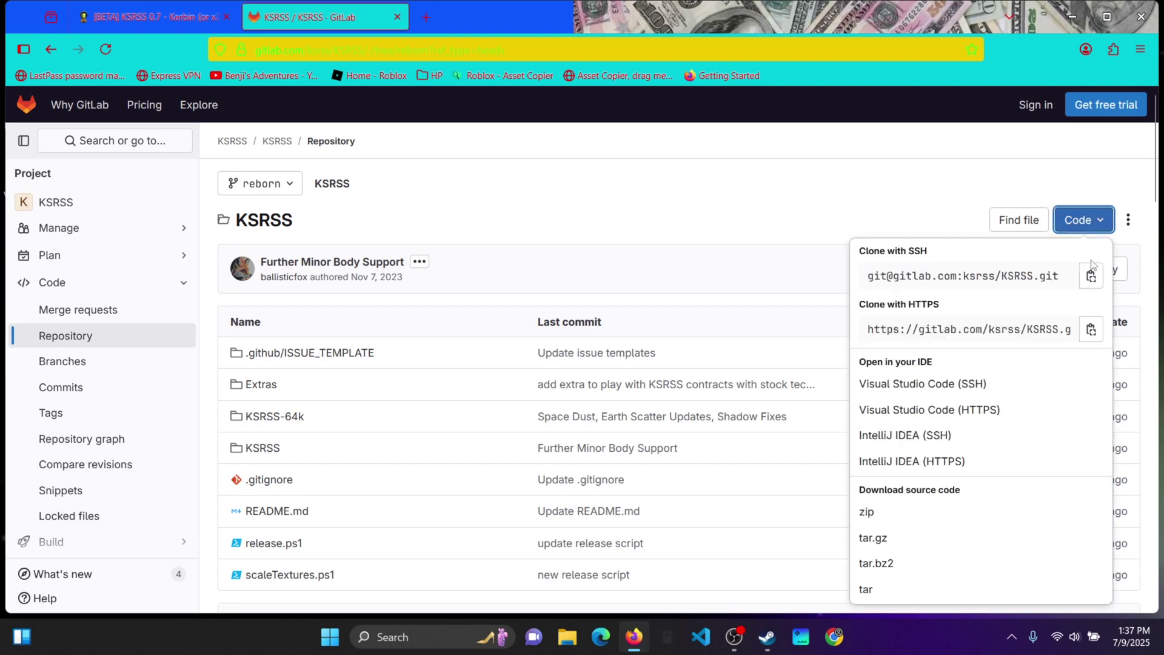
pyautogui.click(1082, 230)
pyautogui.click(1084, 220)
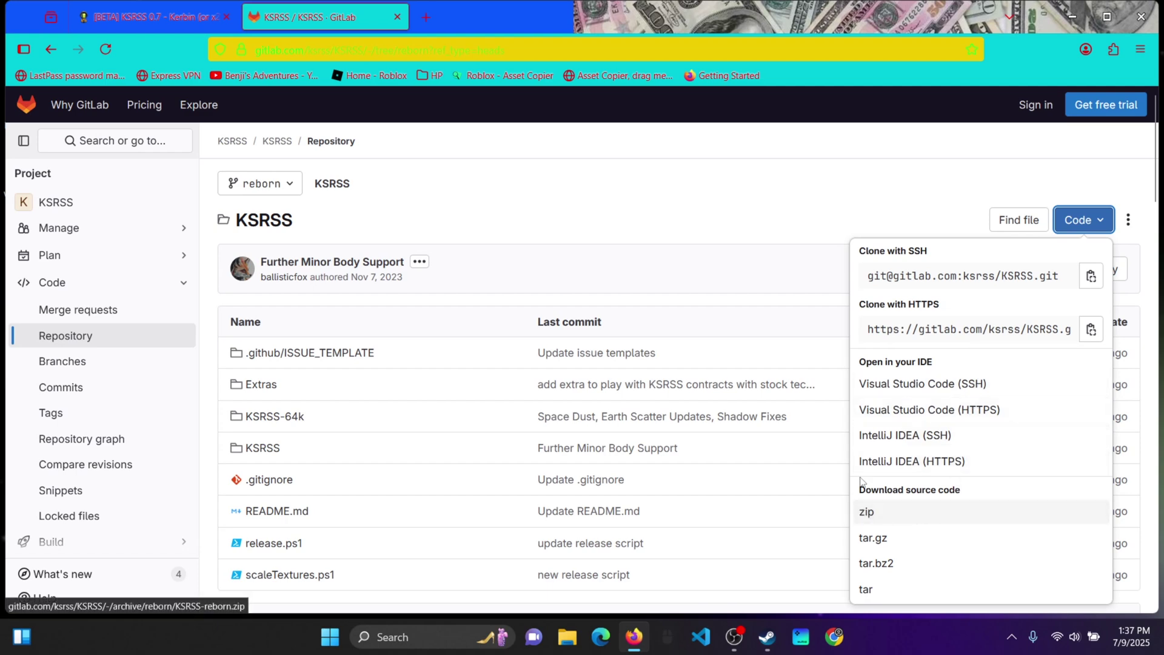
pyautogui.click(805, 194)
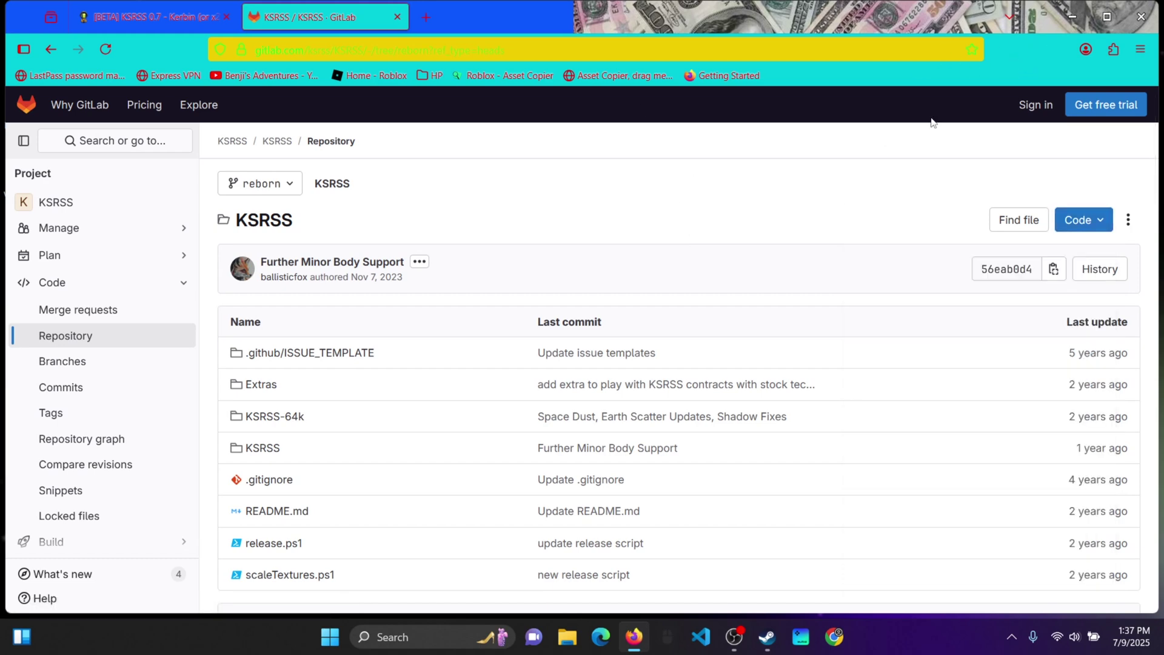
pyautogui.scroll(-10, 530, 205)
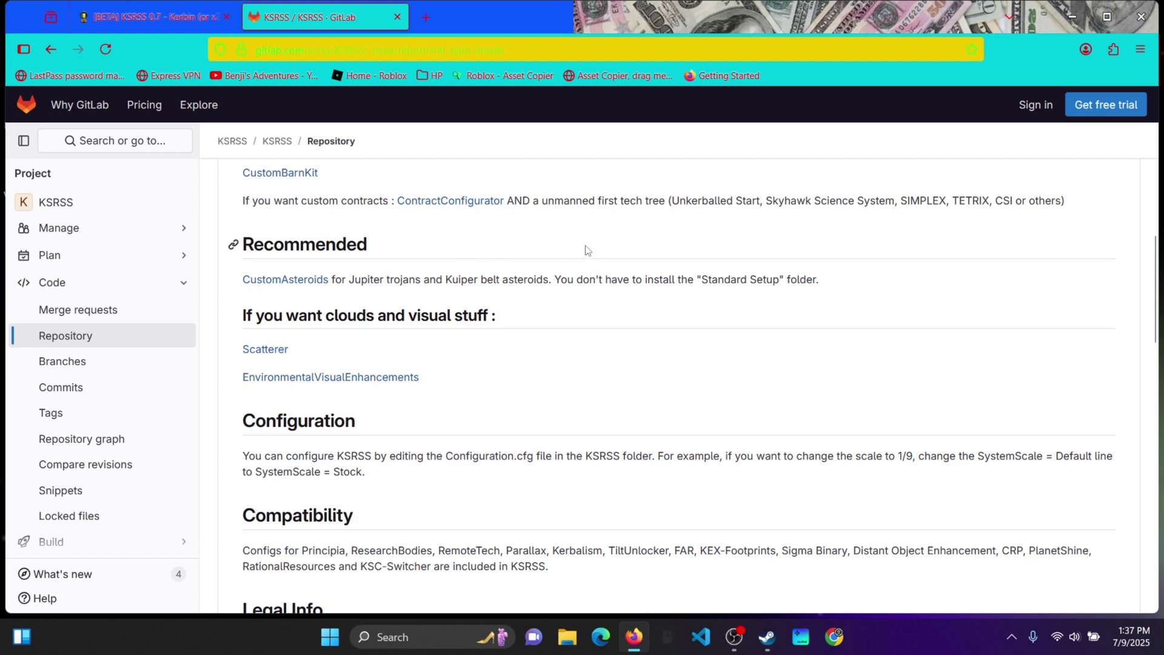
pyautogui.scroll(-5, 717, 290)
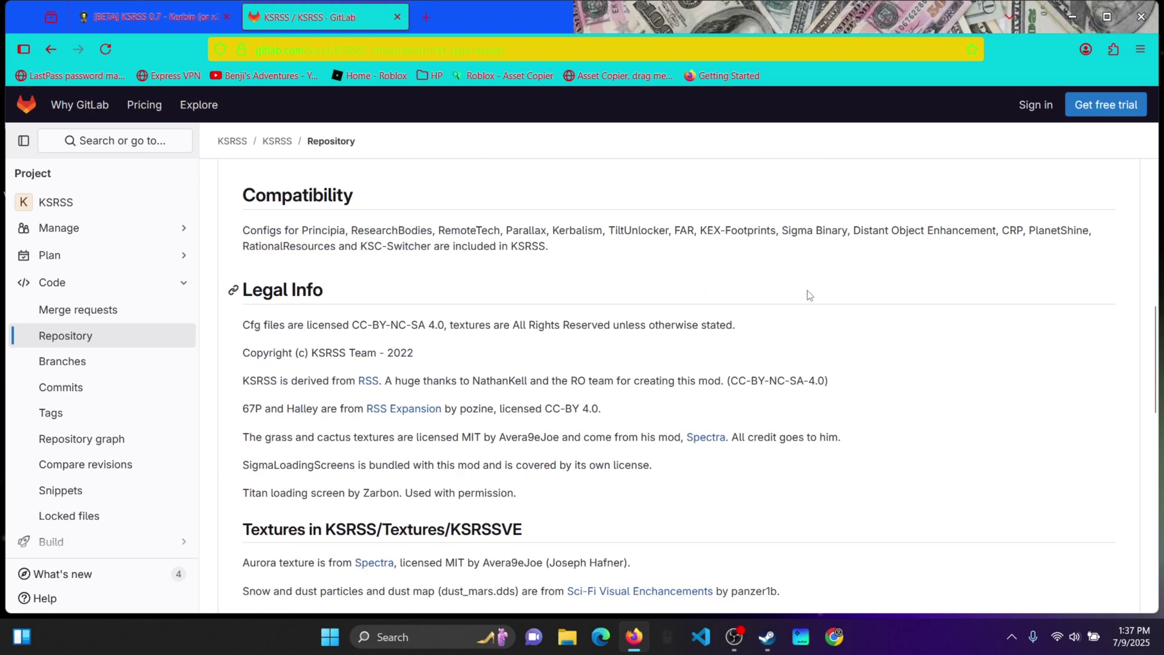
pyautogui.scroll(5, 810, 295)
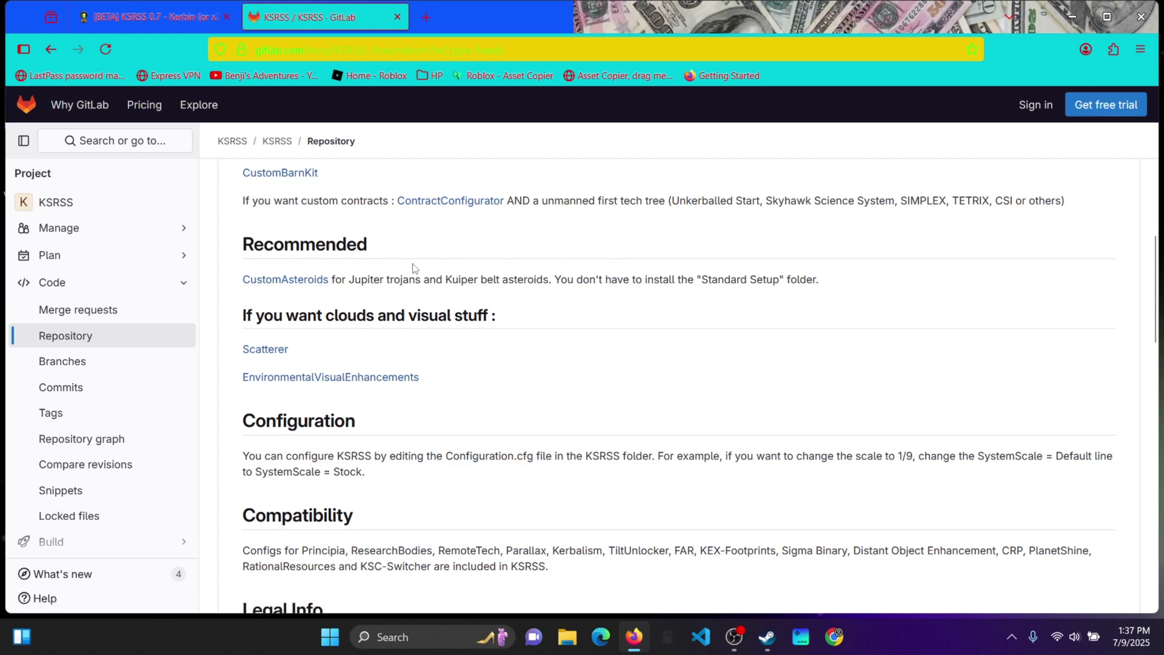
pyautogui.scroll(-5, 812, 278)
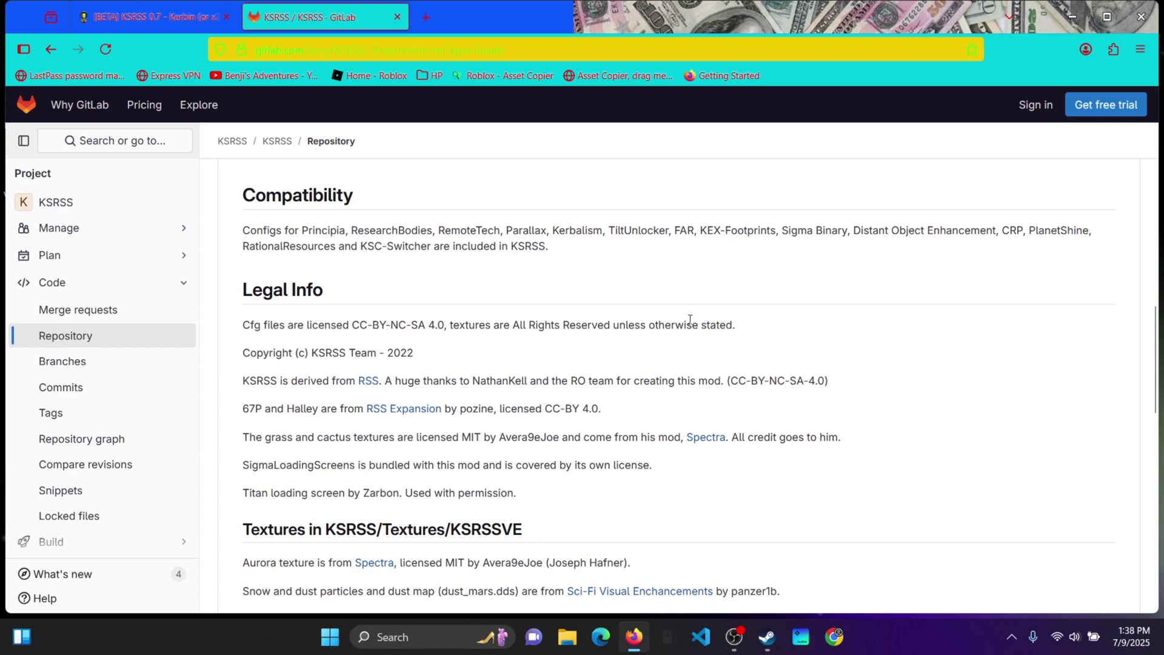
pyautogui.scroll(-15, 690, 319)
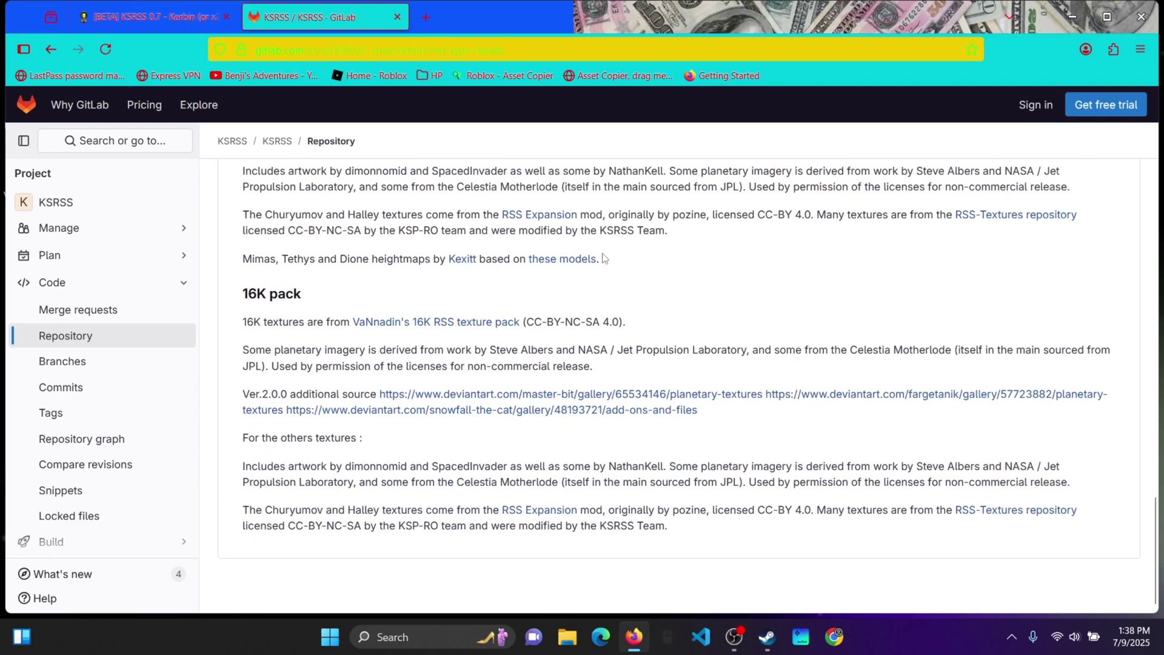
pyautogui.scroll(20, 603, 257)
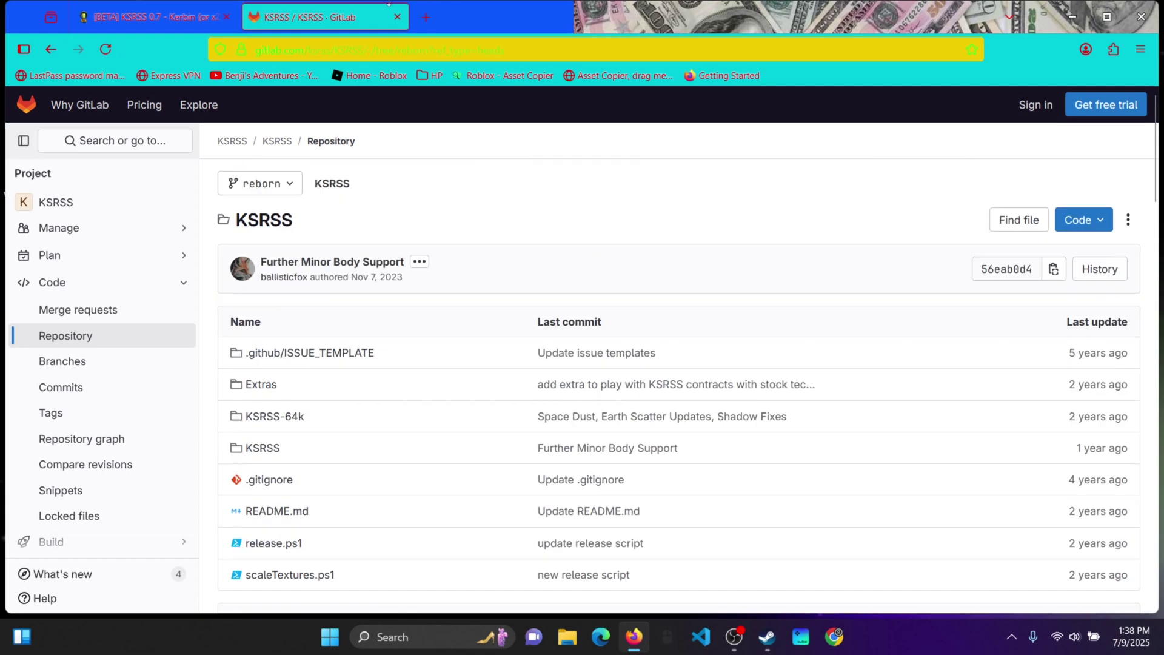
# Step: Close the GitLab tab, open KSP's GameData folder from Steam, and reopen the KSRSS repository
pyautogui.click(397, 17)
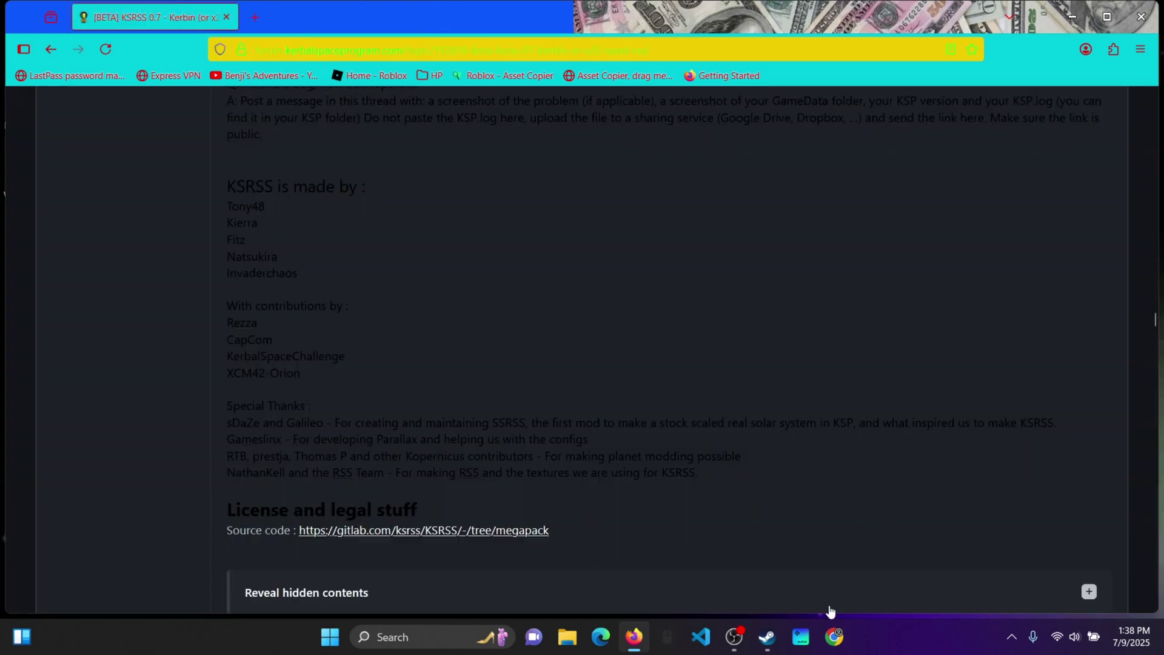
pyautogui.click(767, 637)
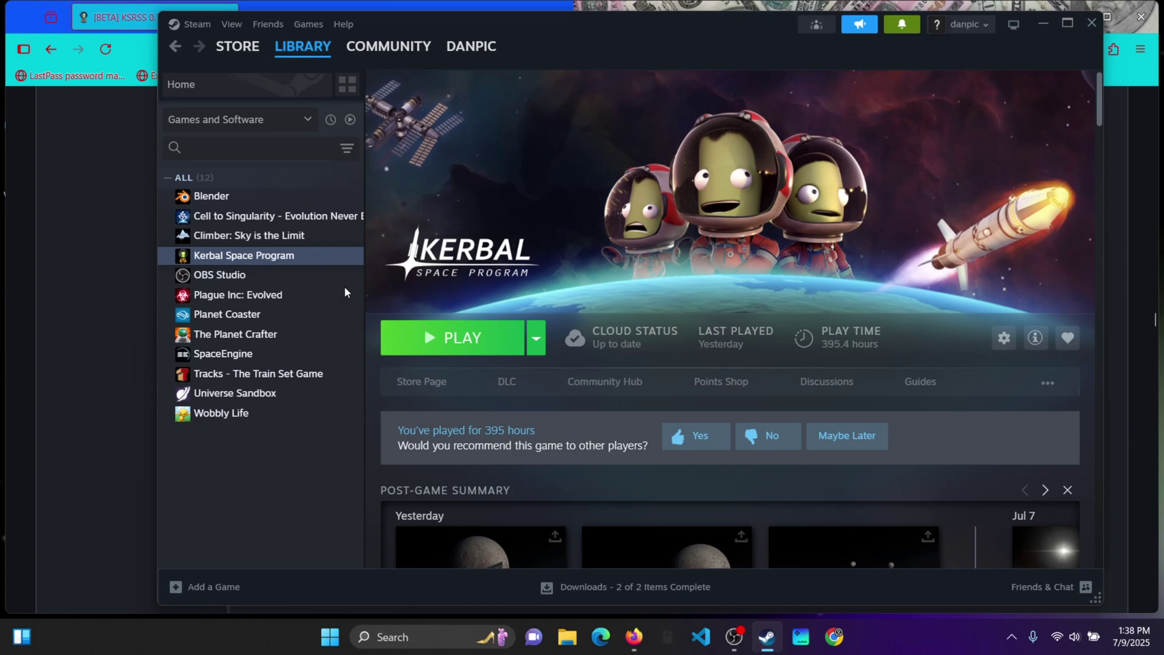
pyautogui.rightClick(260, 255)
pyautogui.moveTo(297, 346)
pyautogui.click(416, 396)
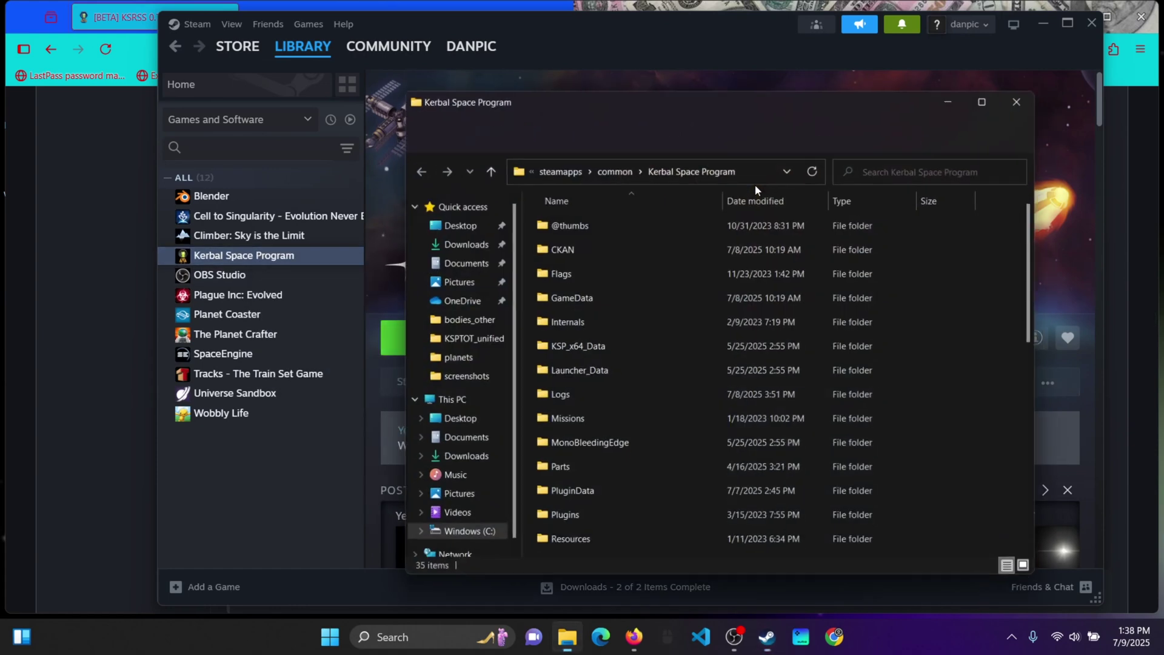
pyautogui.doubleClick(600, 295)
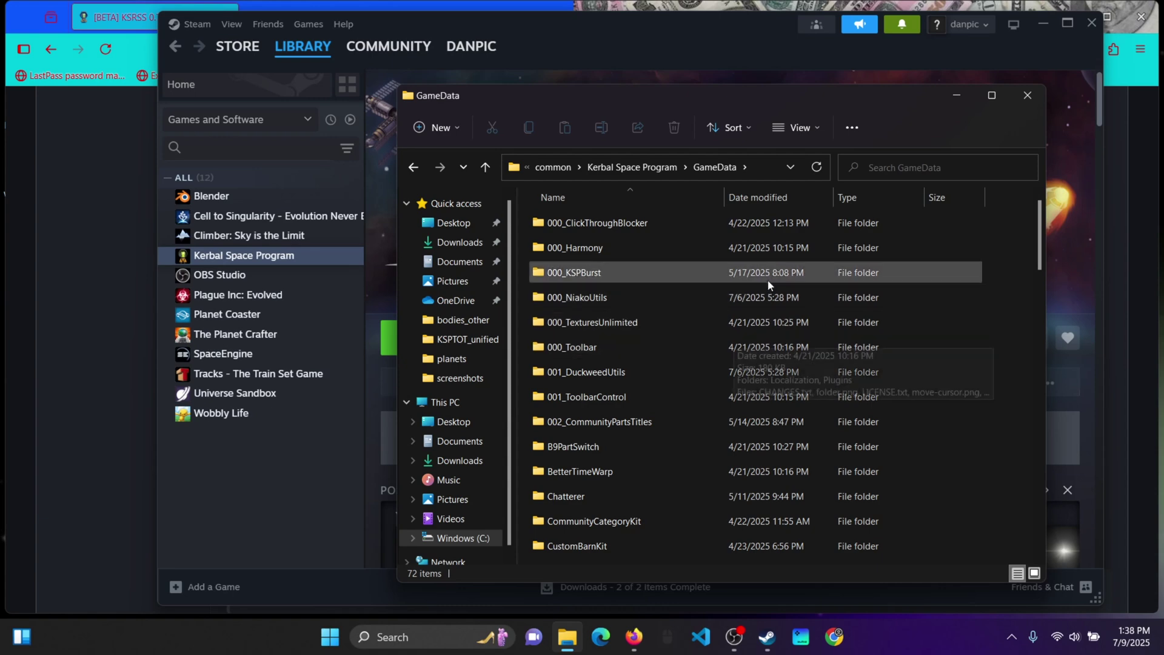
pyautogui.scroll(-4, 695, 313)
pyautogui.scroll(-4, 695, 317)
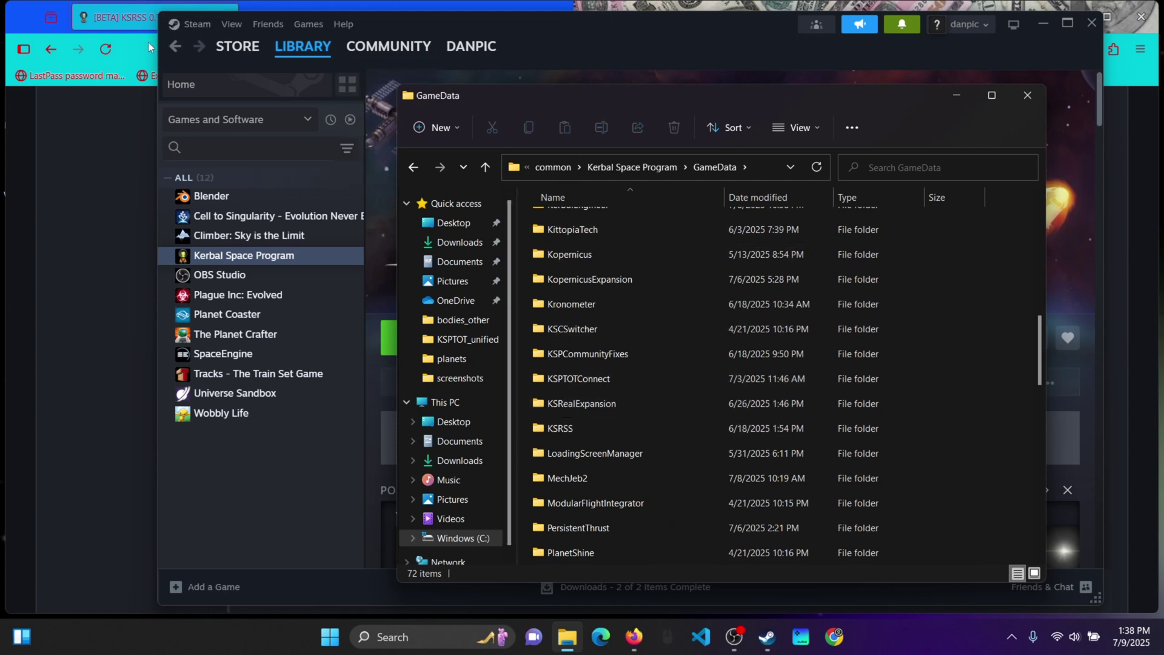
pyautogui.click(301, 7)
pyautogui.click(405, 531)
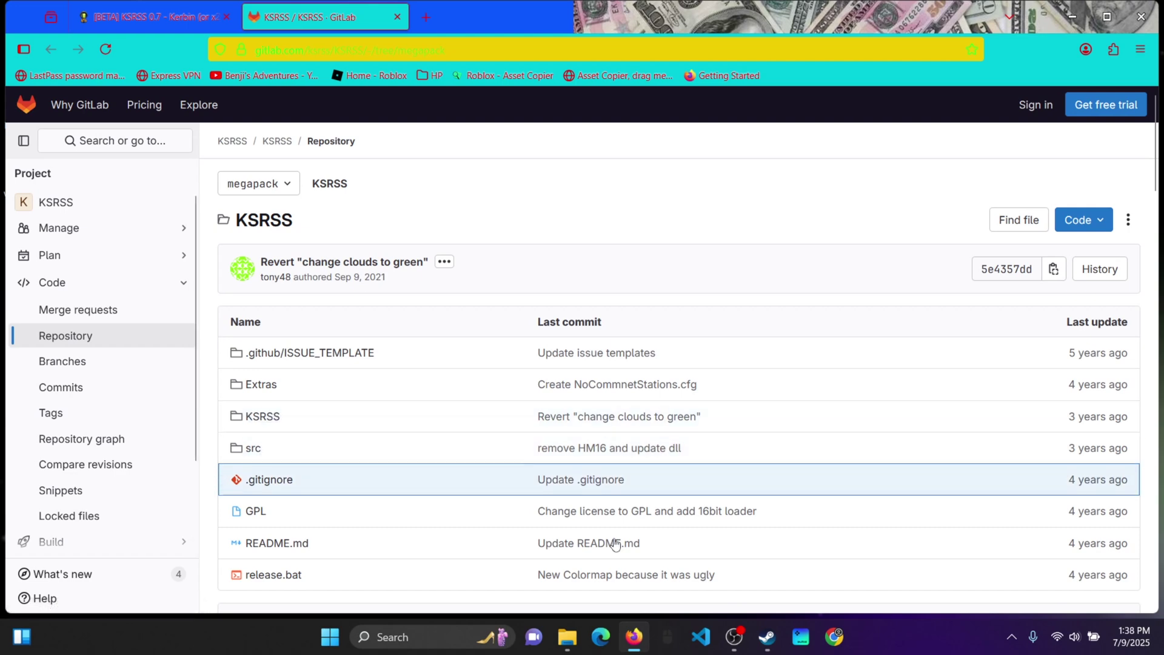
# Step: Inspect the installed KSRSS Configs folder, then launch ckan.exe from the Kerbal Space Program folder
pyautogui.click(567, 636)
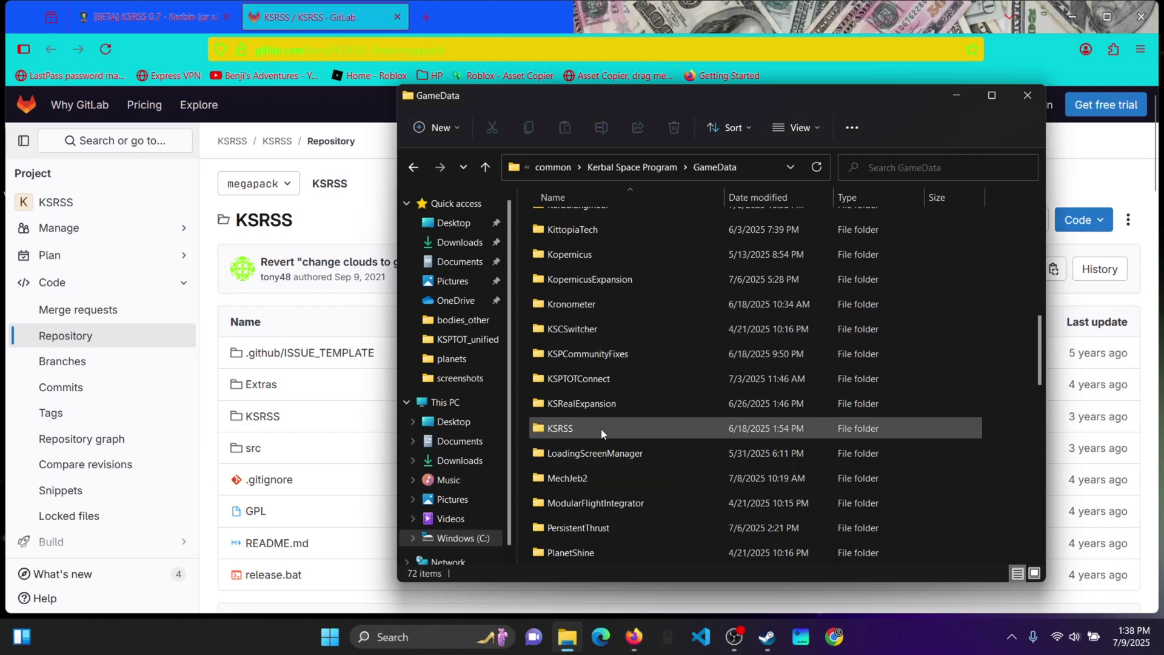
pyautogui.doubleClick(551, 430)
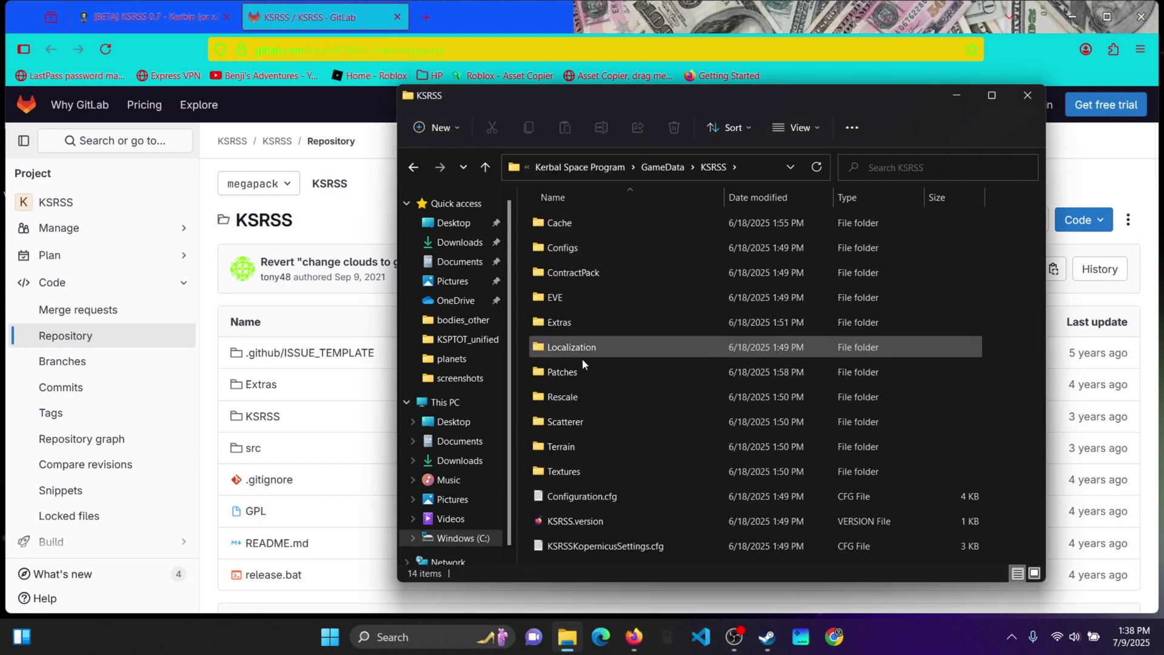
pyautogui.doubleClick(579, 248)
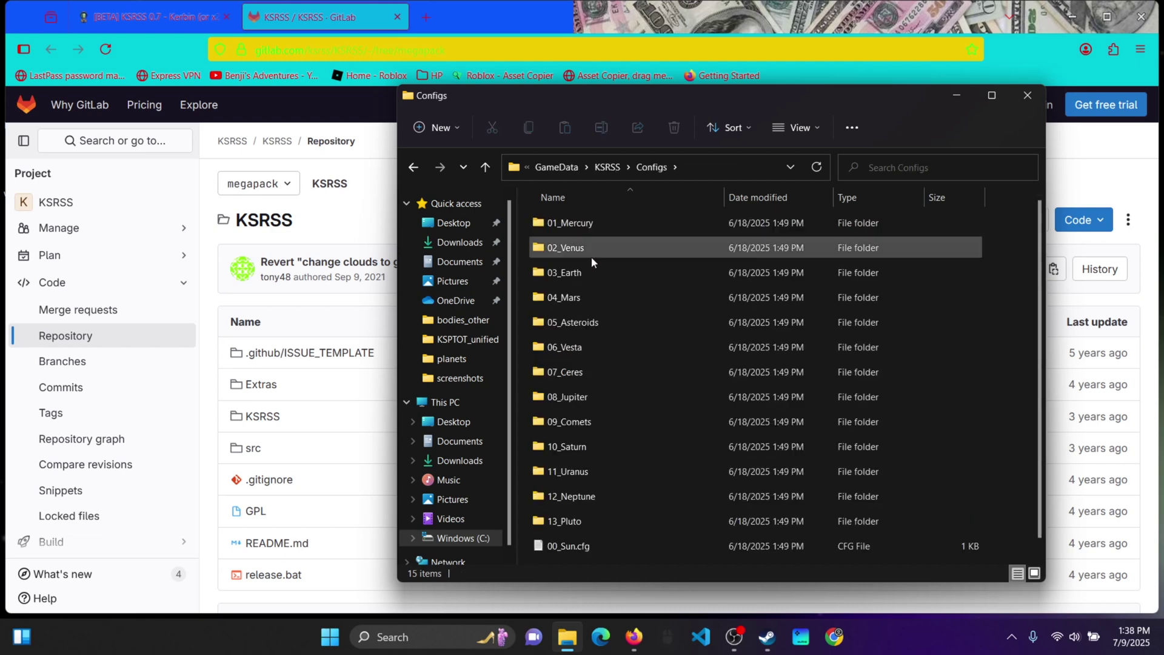
pyautogui.click(414, 168)
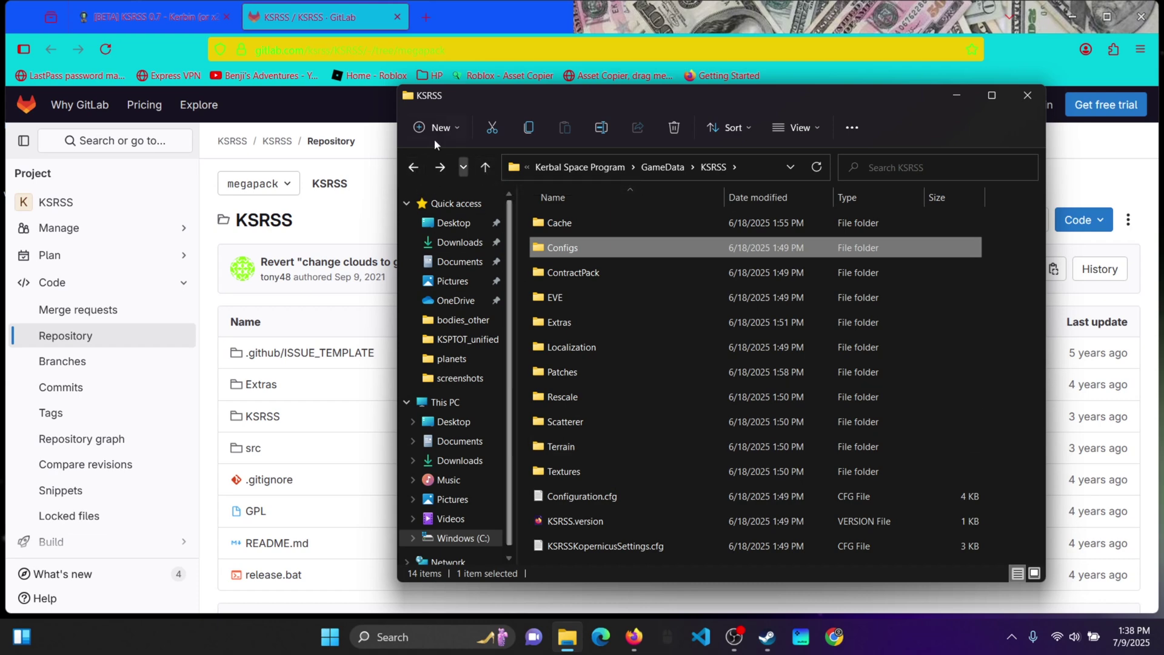
pyautogui.click(414, 168)
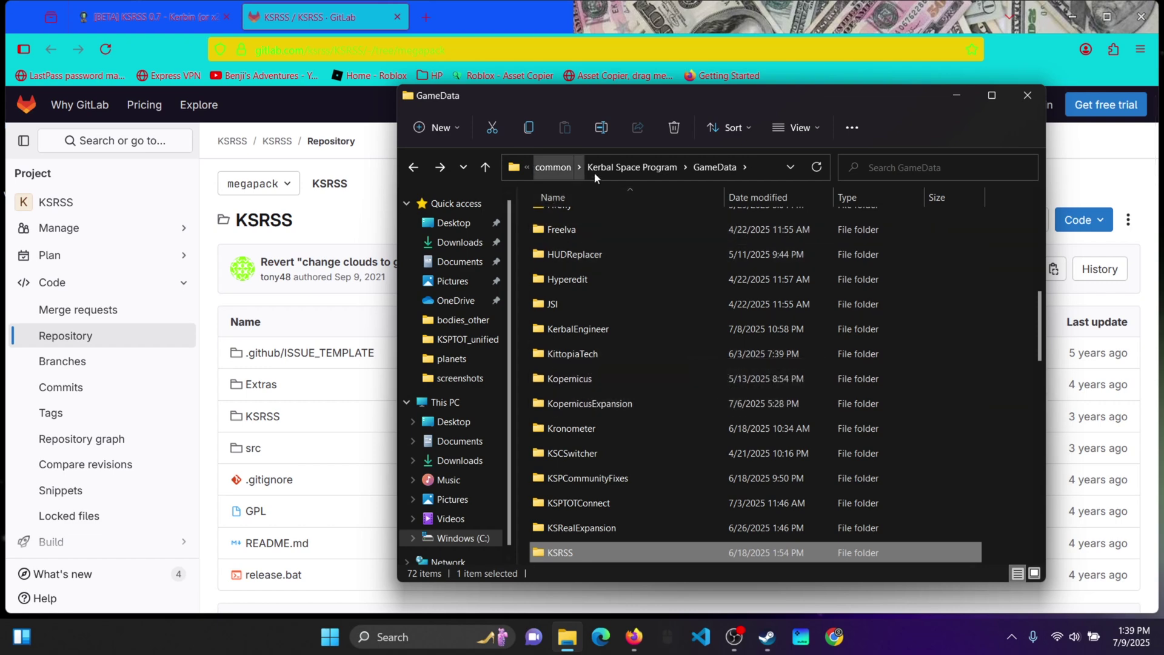
pyautogui.click(415, 170)
pyautogui.scroll(-3, 661, 364)
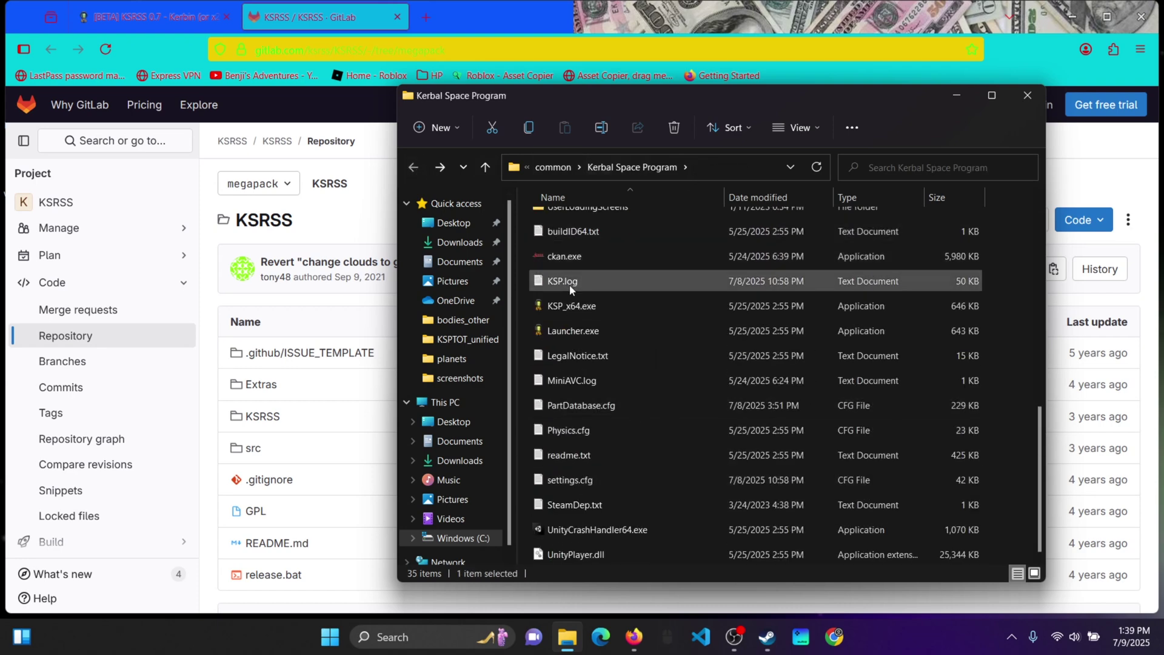
pyautogui.doubleClick(576, 264)
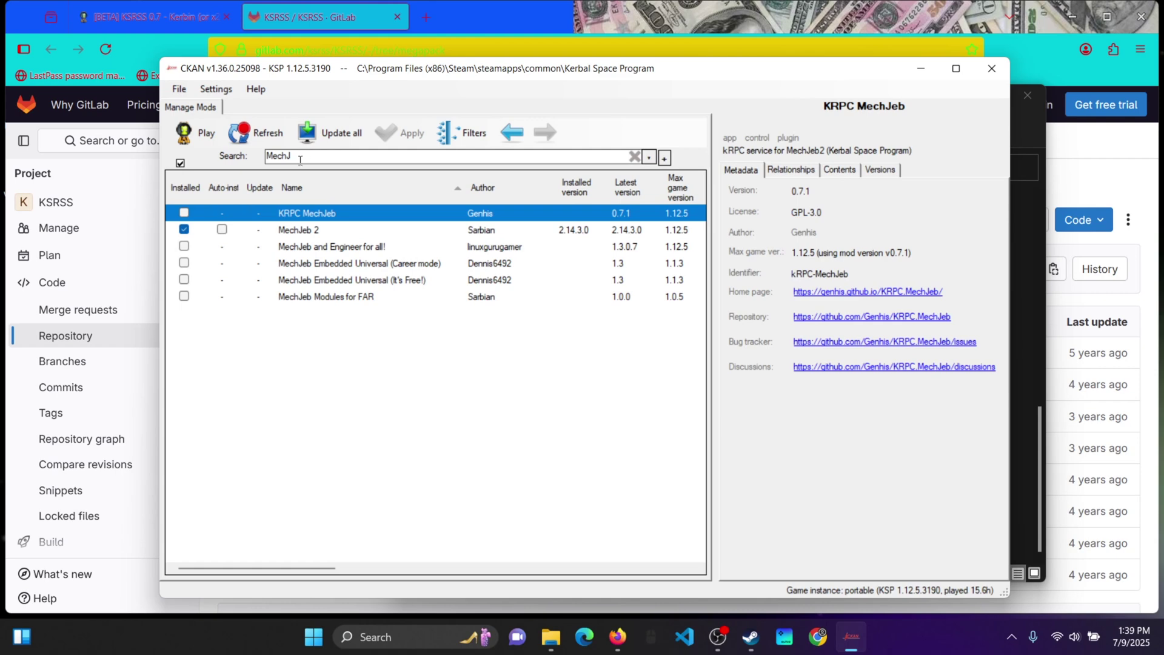
# Step: Search CKAN for Parallax, mark Parallax Continued for install, apply the changeset and close CKAN
pyautogui.moveTo(300, 159); pyautogui.dragTo(242, 159)
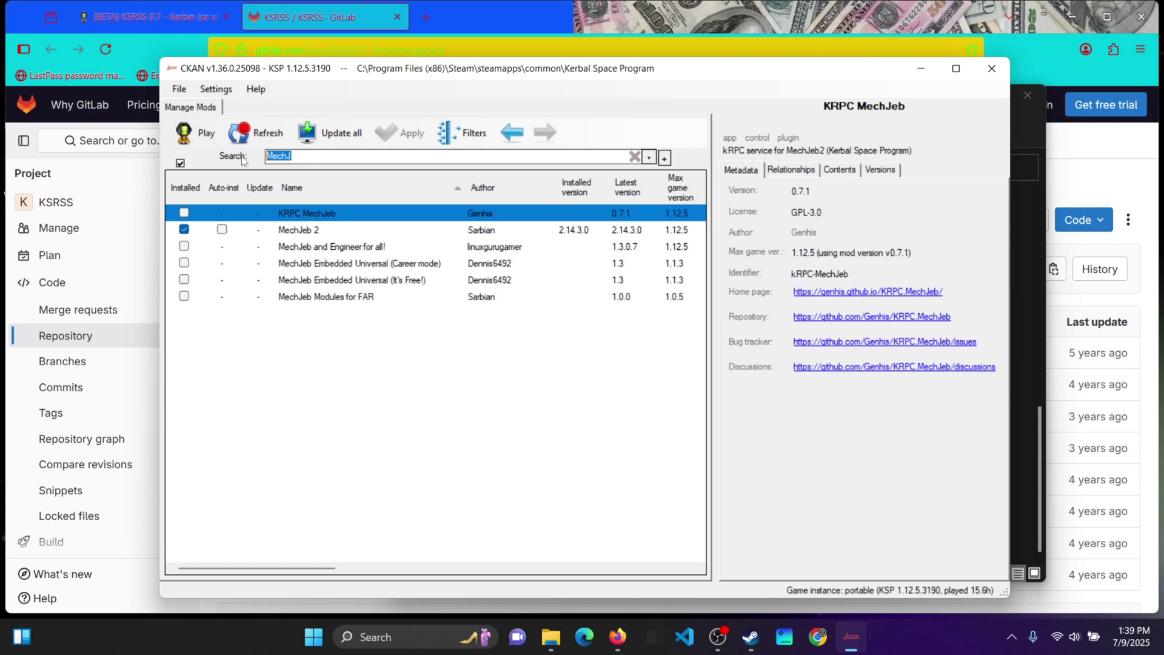
pyautogui.write('parl')
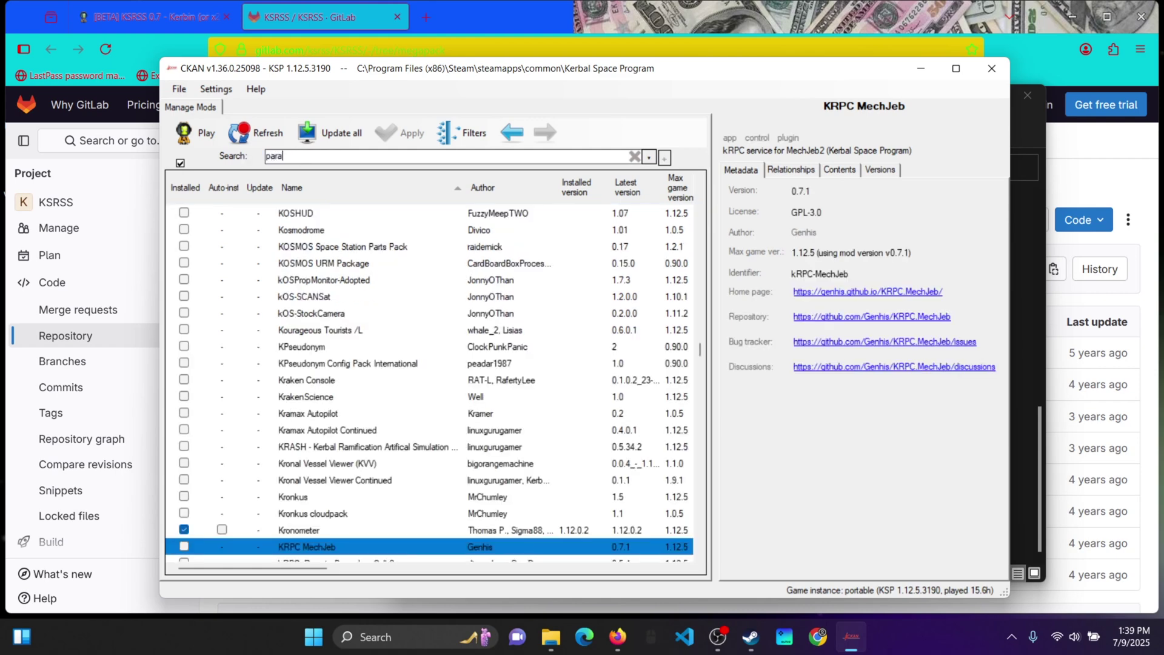
pyautogui.write('lla')
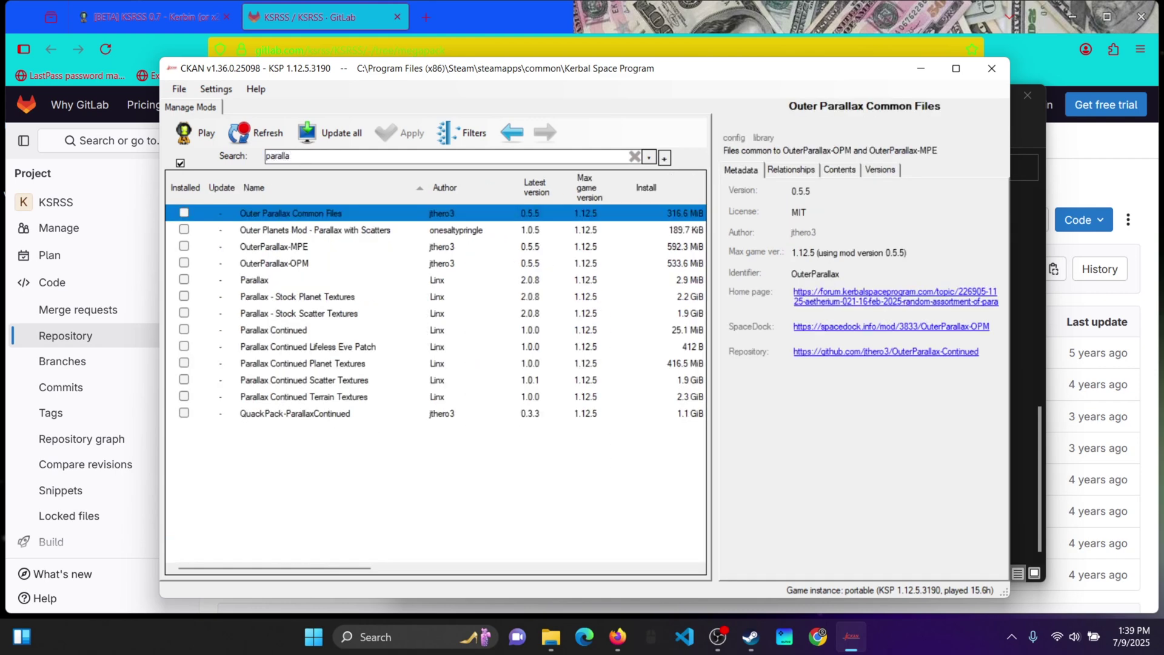
pyautogui.click(263, 285)
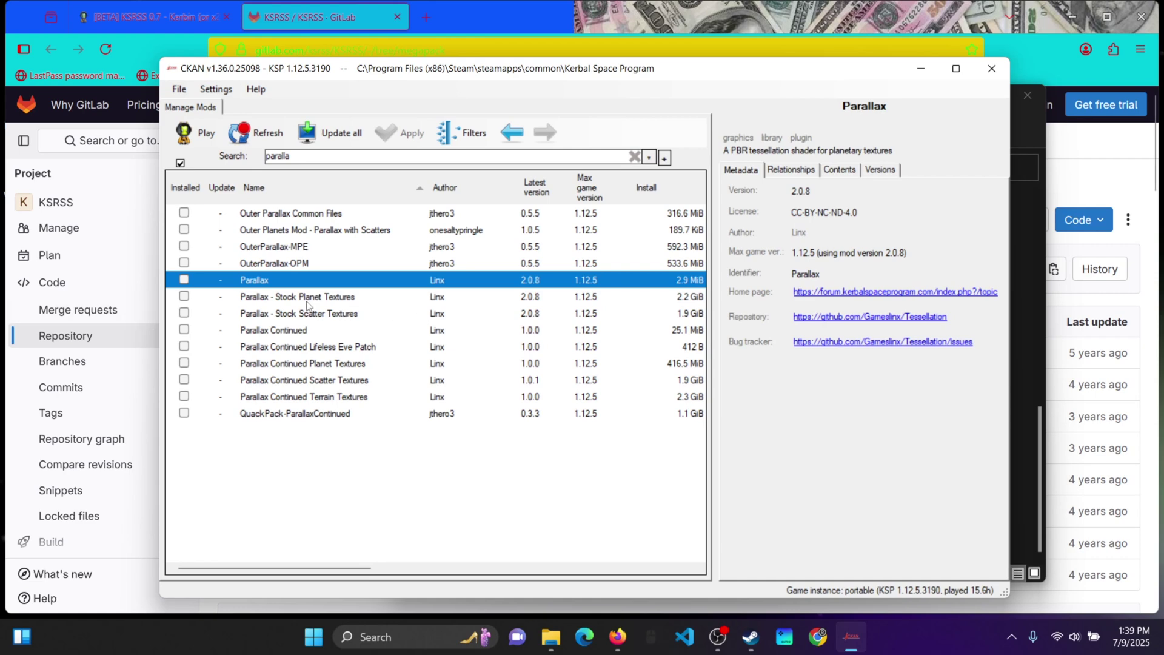
pyautogui.click(277, 331)
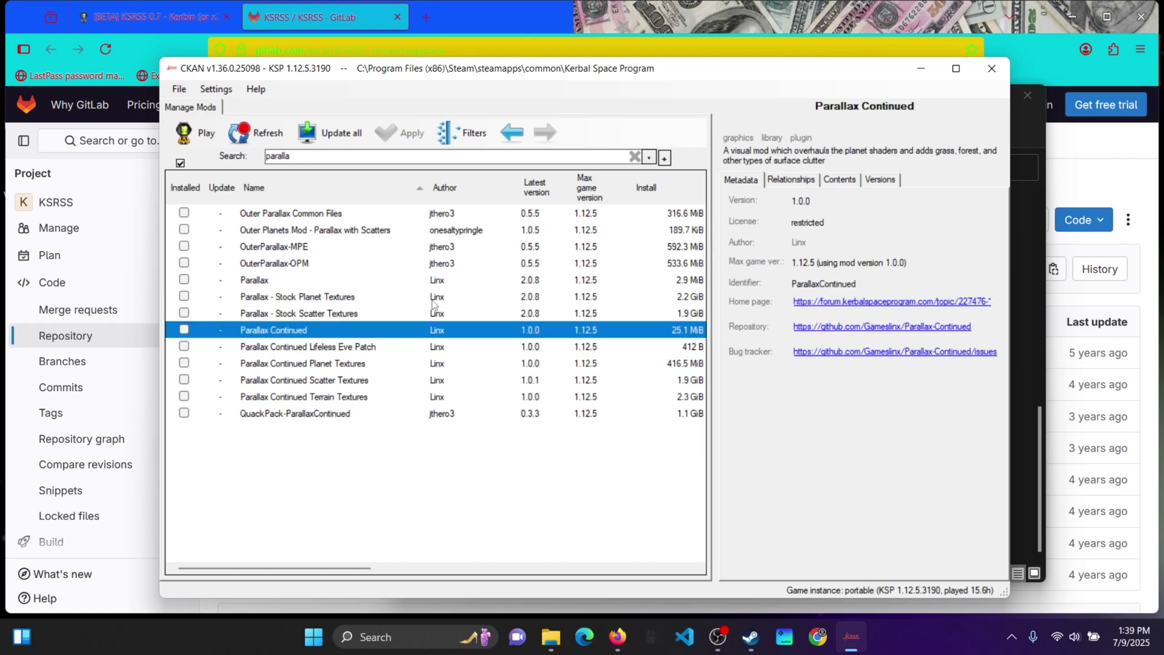
pyautogui.click(184, 330)
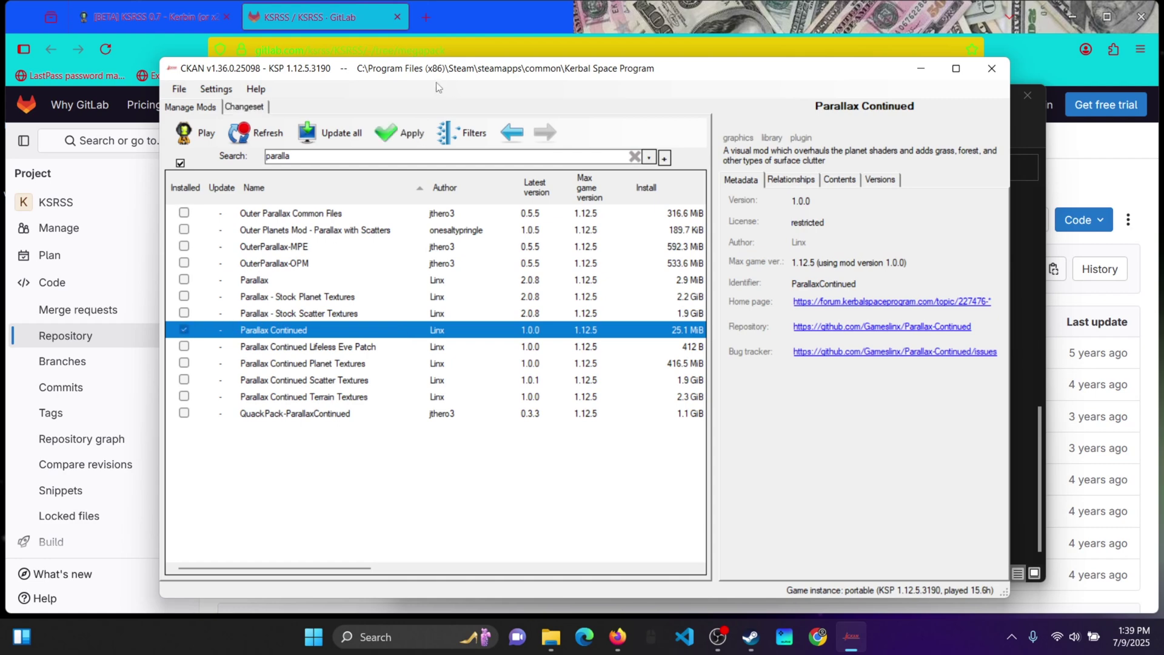
pyautogui.click(399, 133)
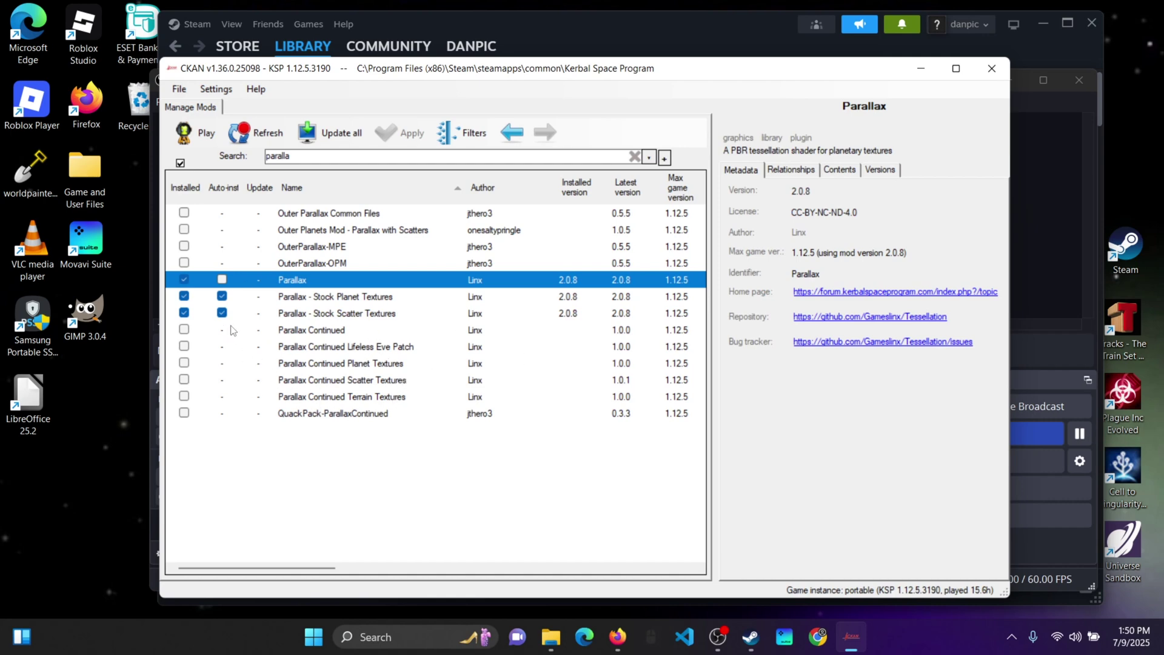
pyautogui.click(993, 68)
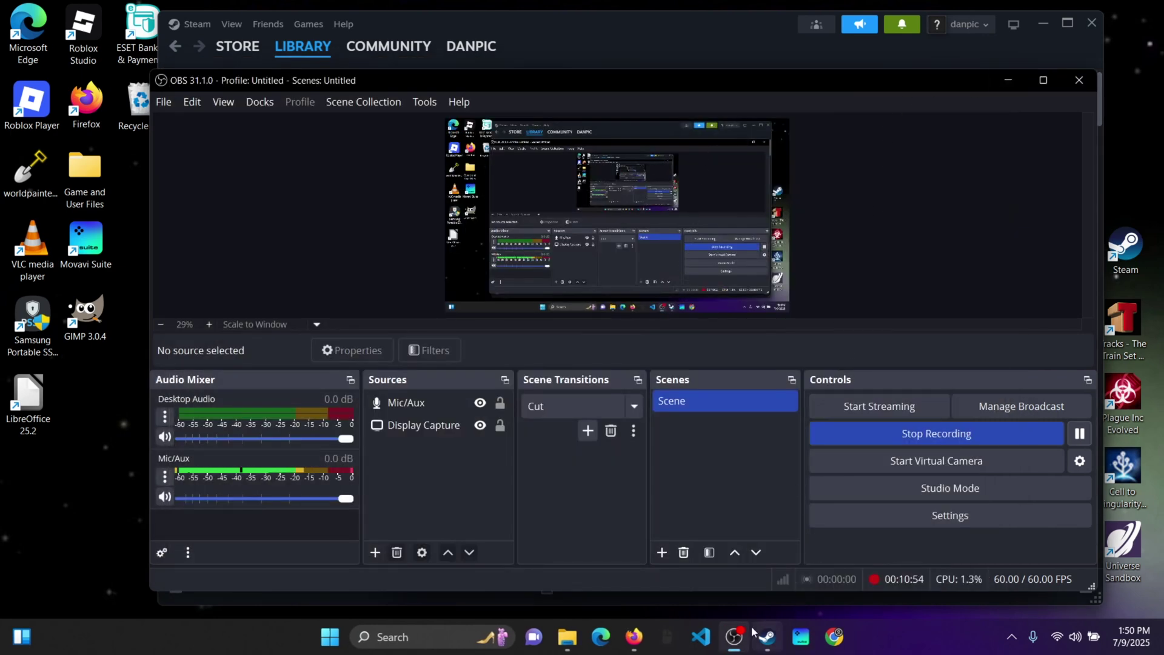
# Step: Open the GameData/Parallax_StockTextures folder in the Kerbal Space Program directory
pyautogui.click(567, 636)
pyautogui.scroll(7, 602, 316)
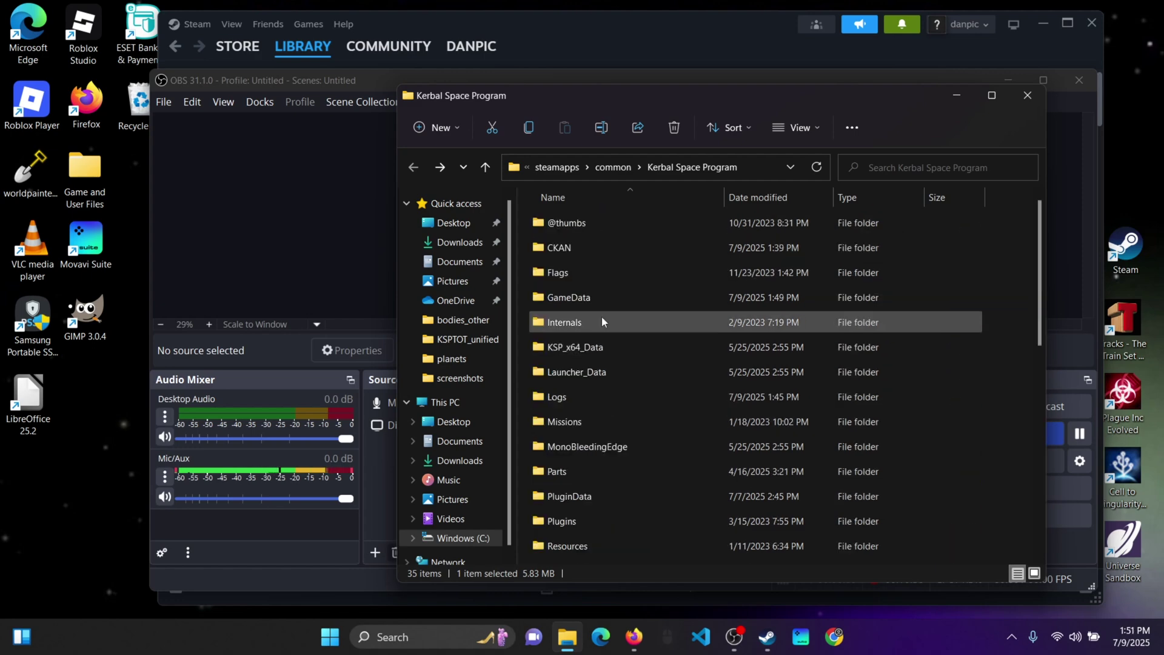
pyautogui.doubleClick(595, 300)
pyautogui.scroll(-13, 595, 300)
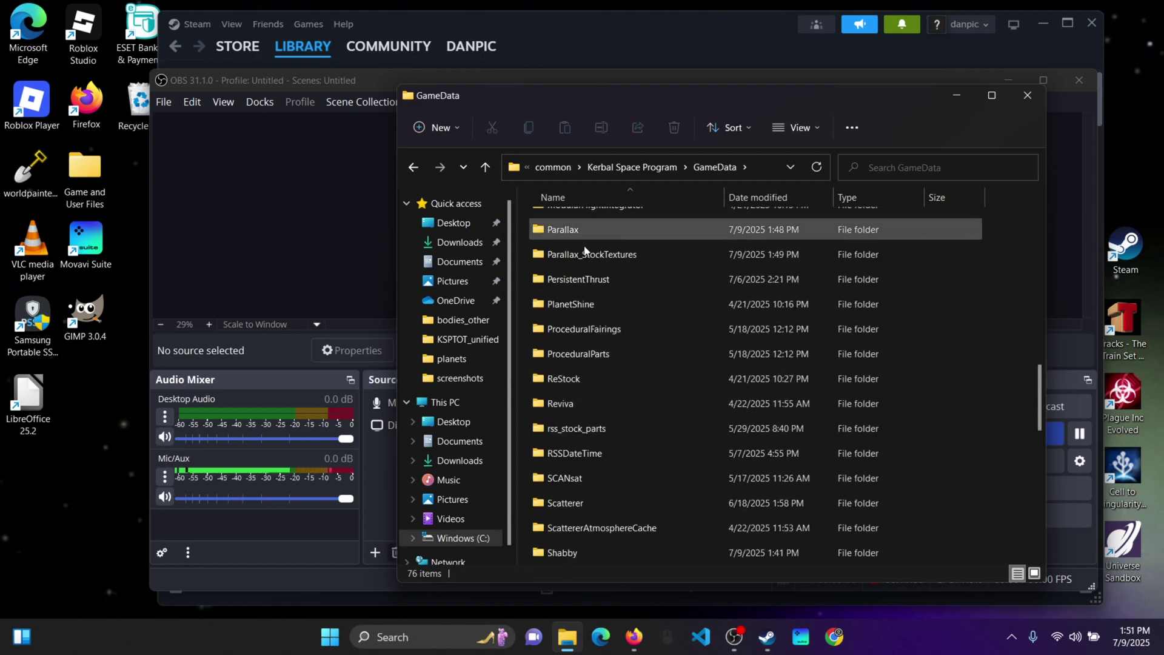
pyautogui.scroll(4, 612, 269)
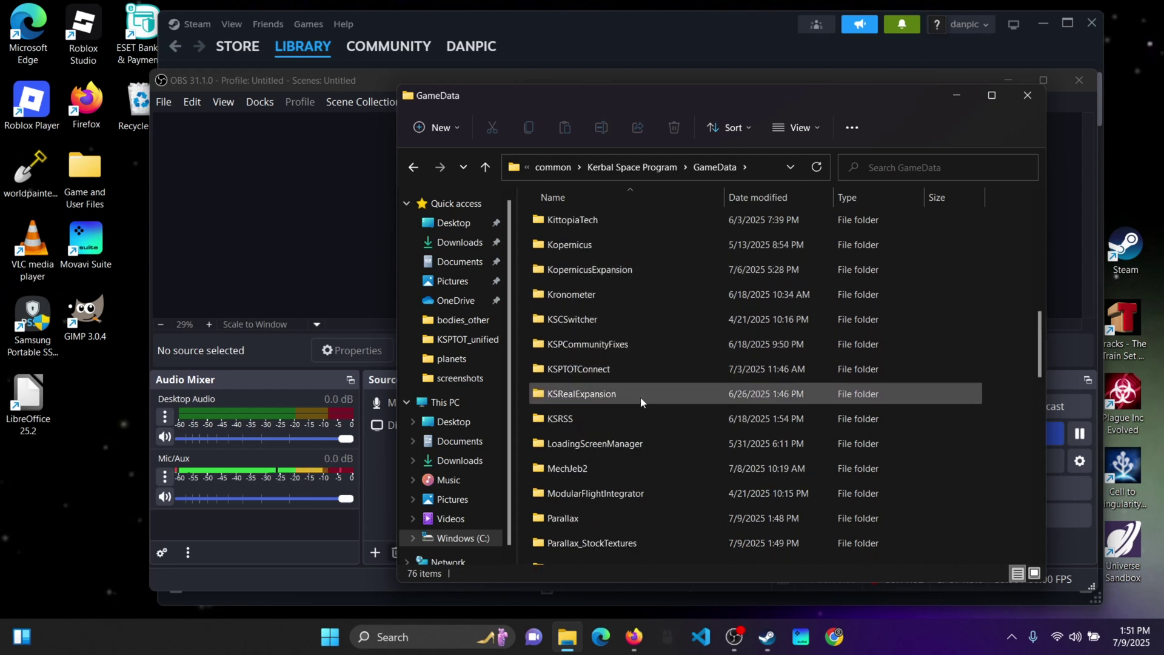
pyautogui.scroll(-4, 640, 410)
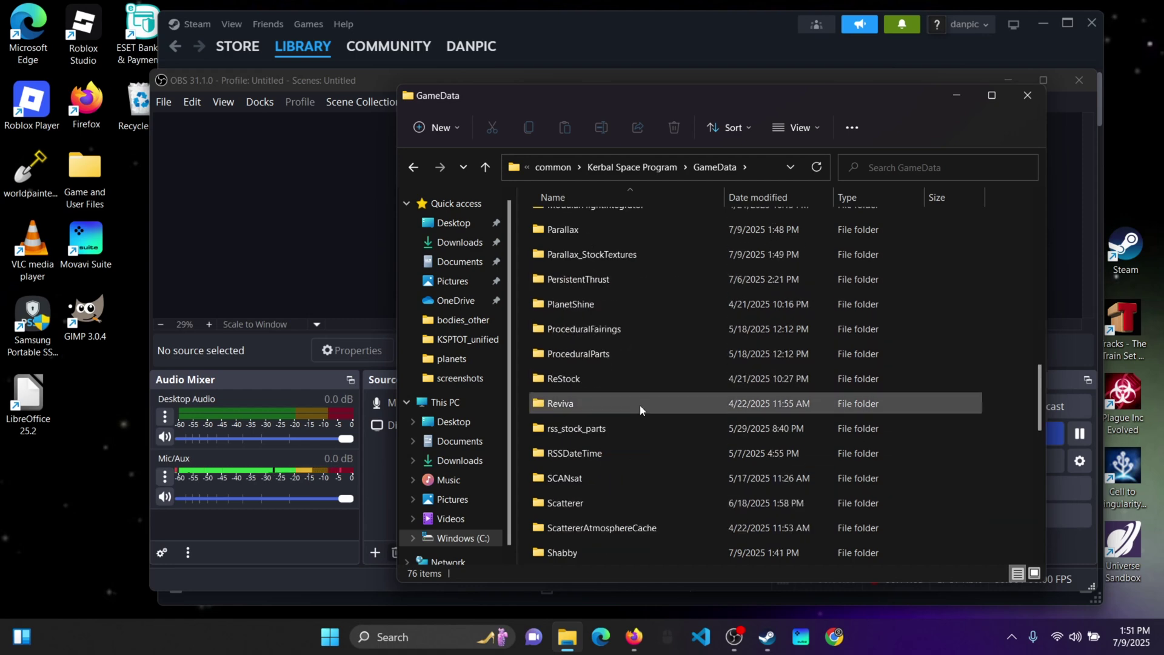
pyautogui.doubleClick(596, 254)
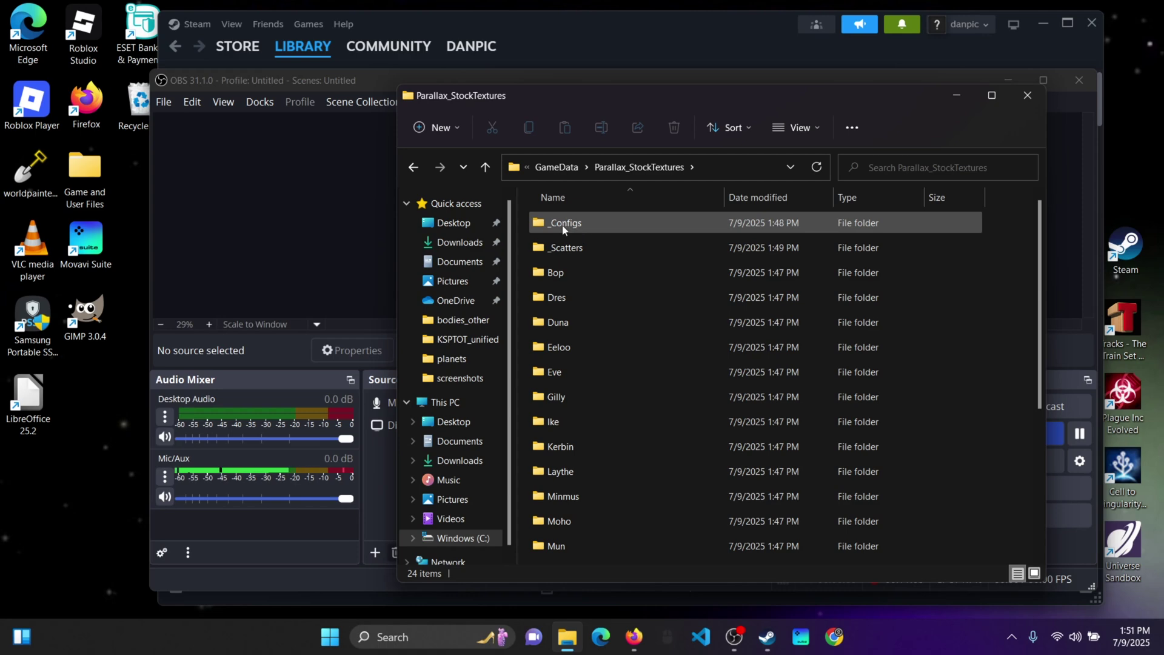
# Step: Delete the _Configs folder, close Explorer, and launch Kerbal Space Program from Steam
pyautogui.click(589, 225)
pyautogui.rightClick(589, 226)
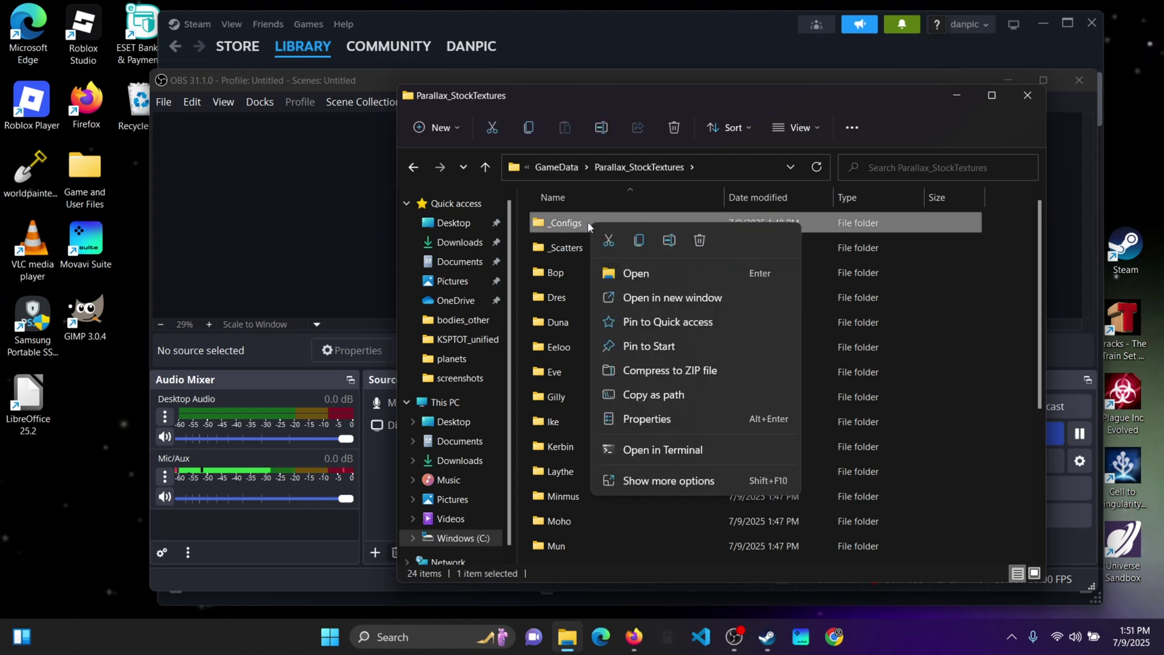
pyautogui.click(697, 246)
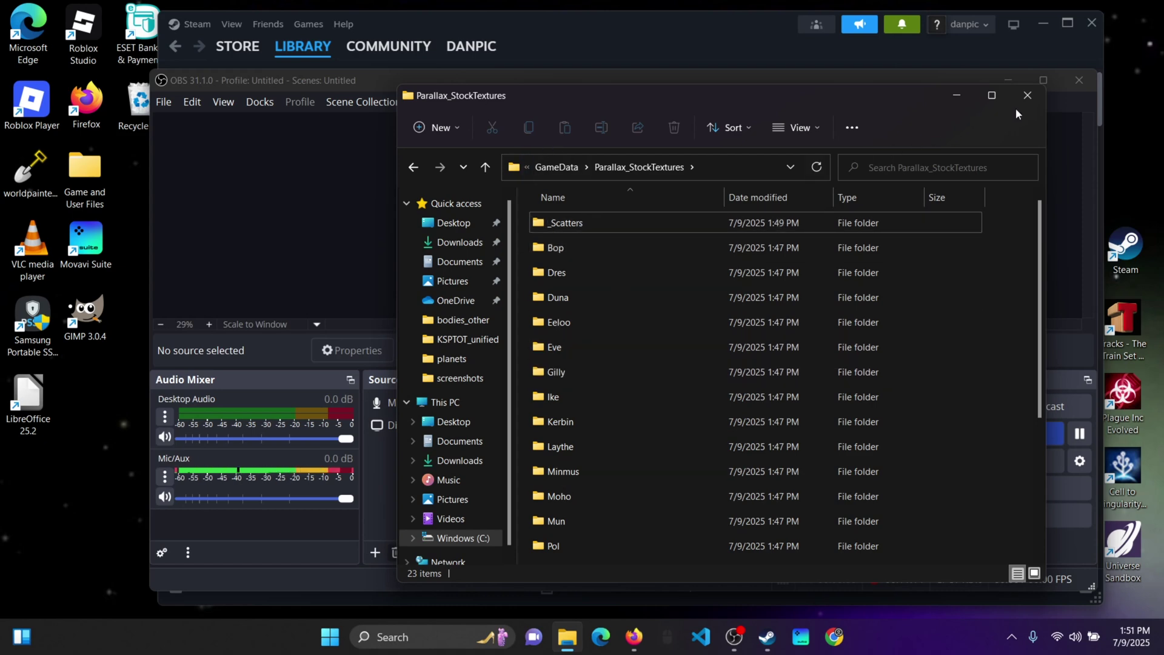
pyautogui.click(1028, 95)
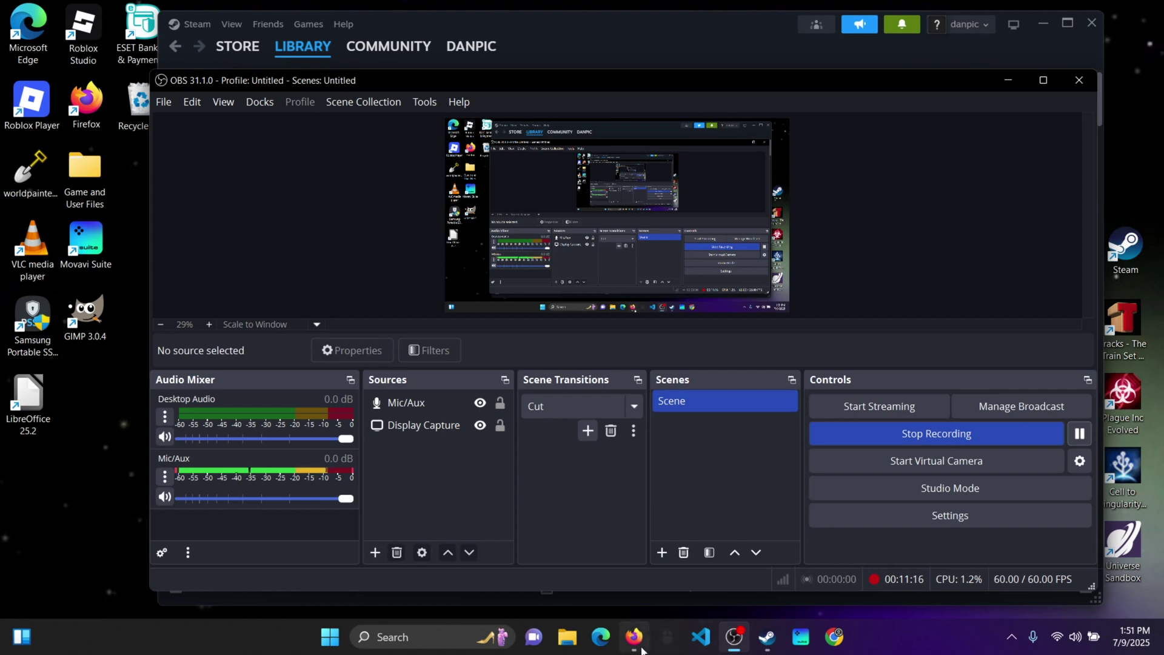
pyautogui.click(767, 637)
pyautogui.click(493, 327)
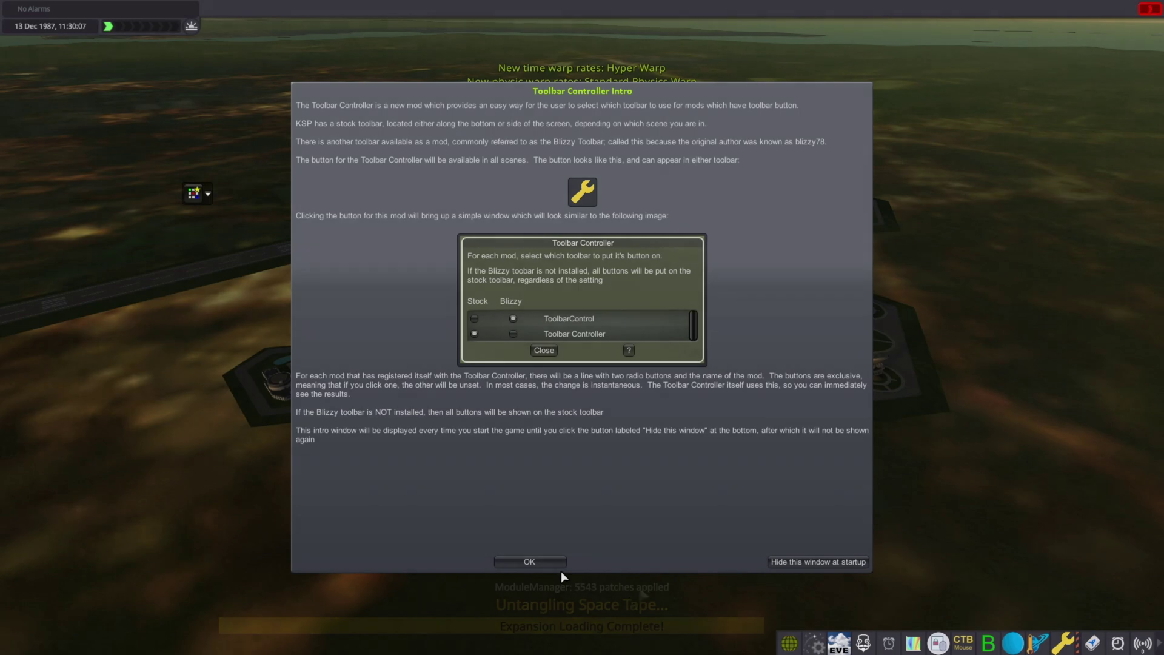
# Step: Dismiss the Toolbar Controller intro dialog once KSP reaches the Space Center
pyautogui.click(553, 561)
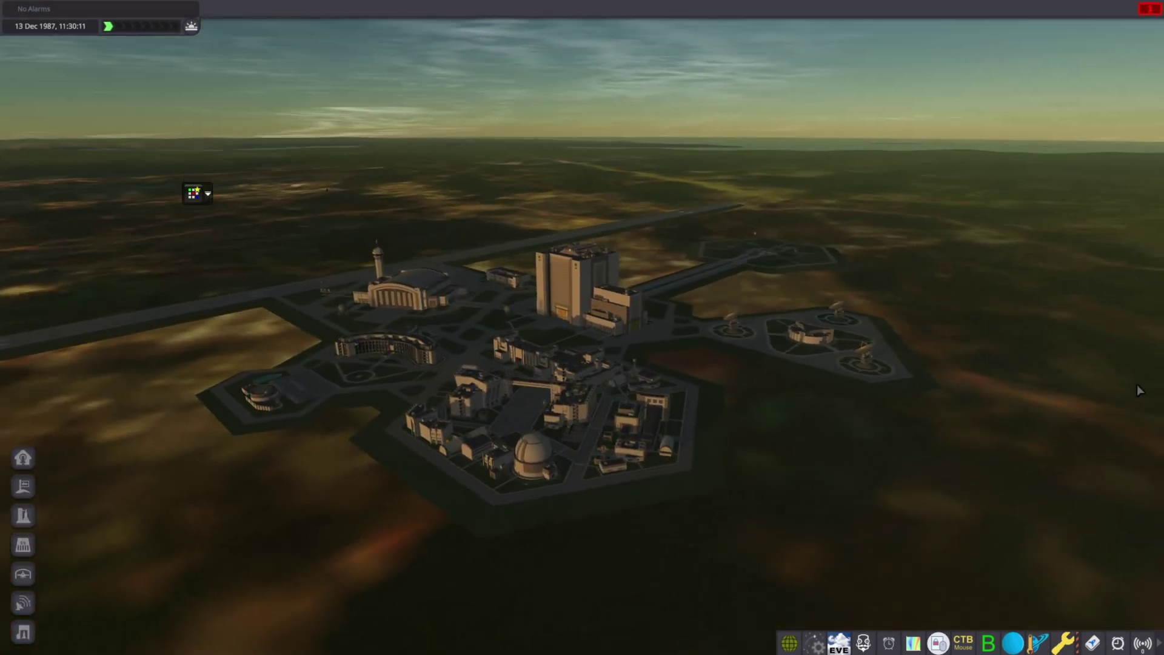
# Step: View the Research and Development facility info, then close it
pyautogui.click(651, 395)
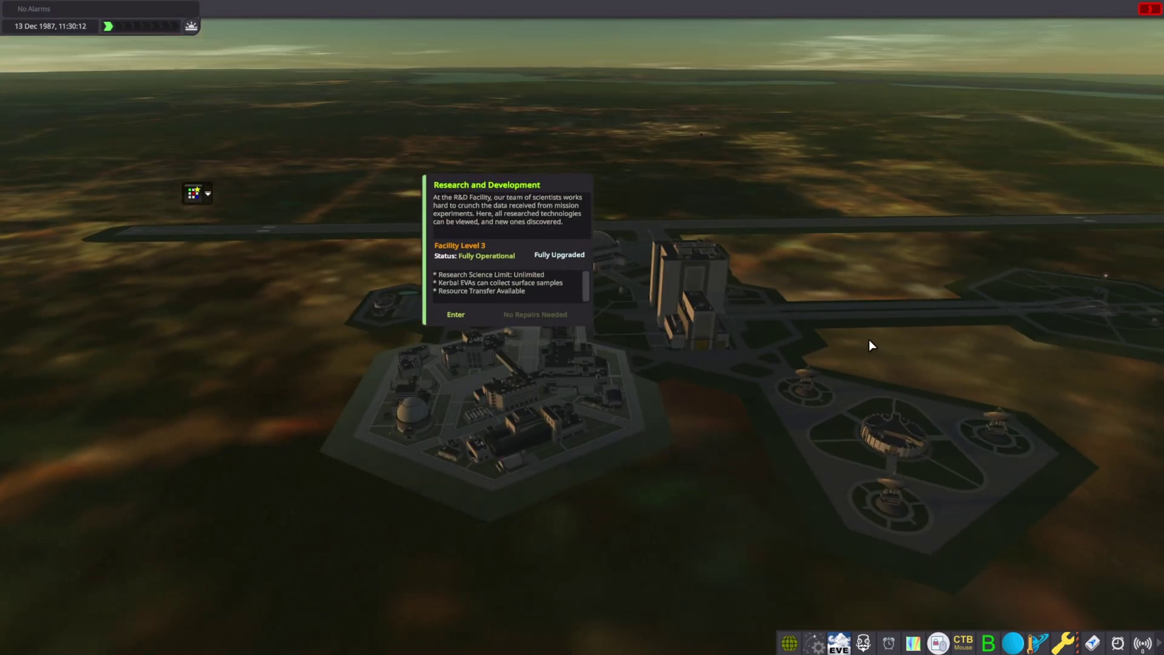
pyautogui.click(700, 152)
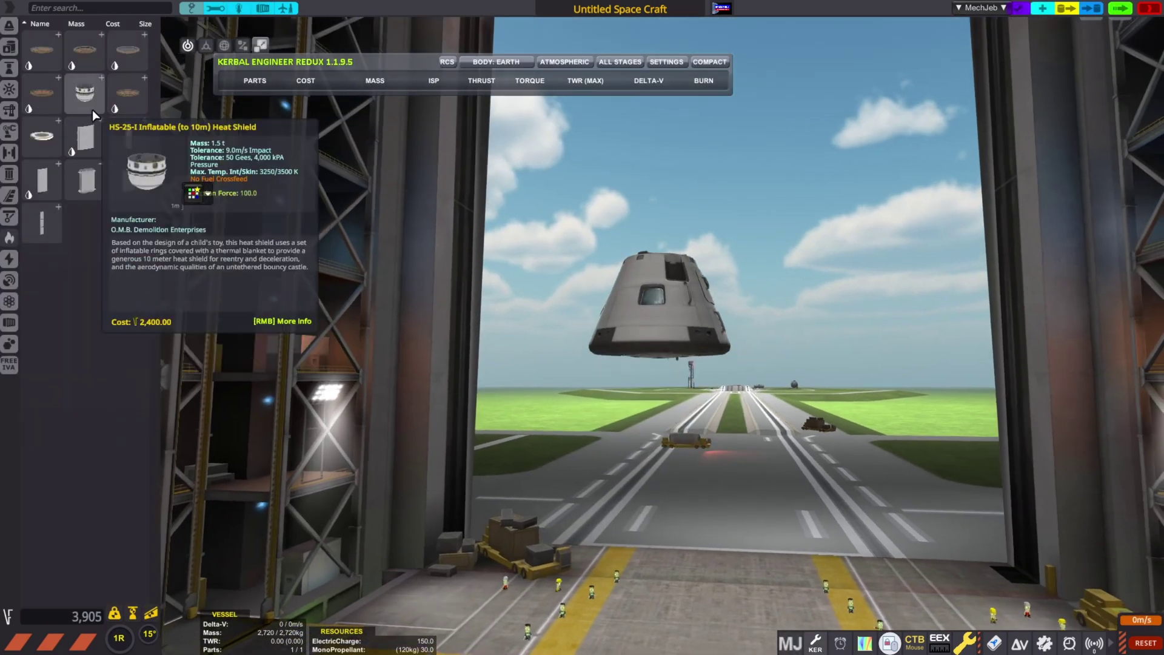
# Step: Attach an HS-25 heat shield under the pod, briefly trying and removing a nose cone
pyautogui.click(92, 111)
pyautogui.click(649, 356)
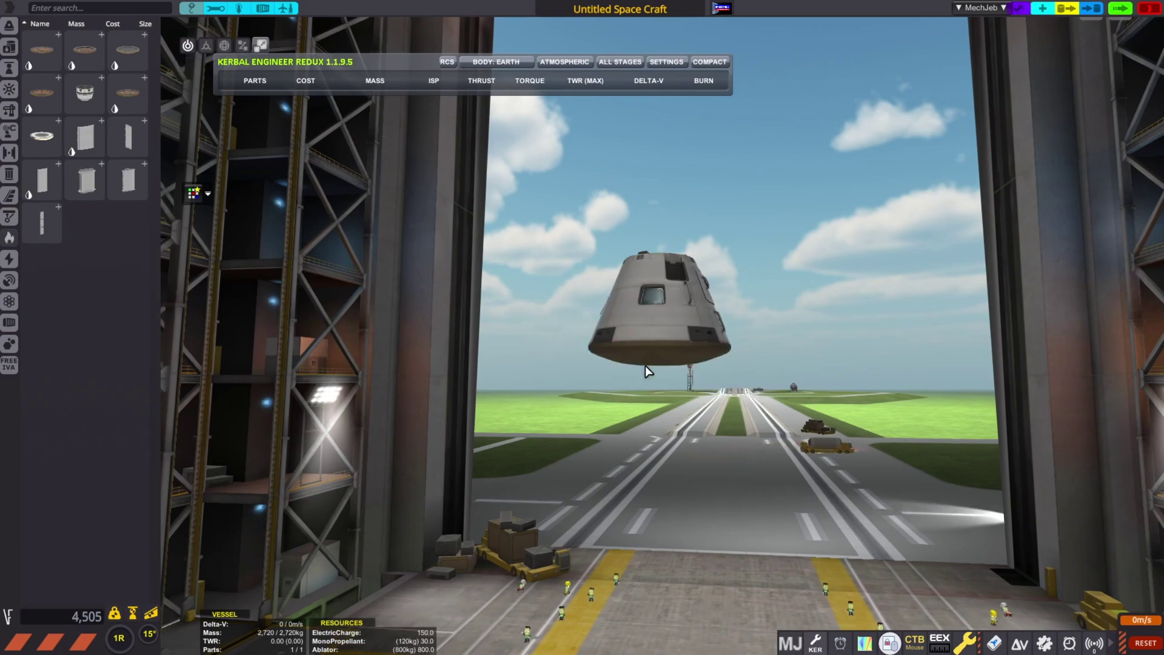
pyautogui.rightClick(676, 357)
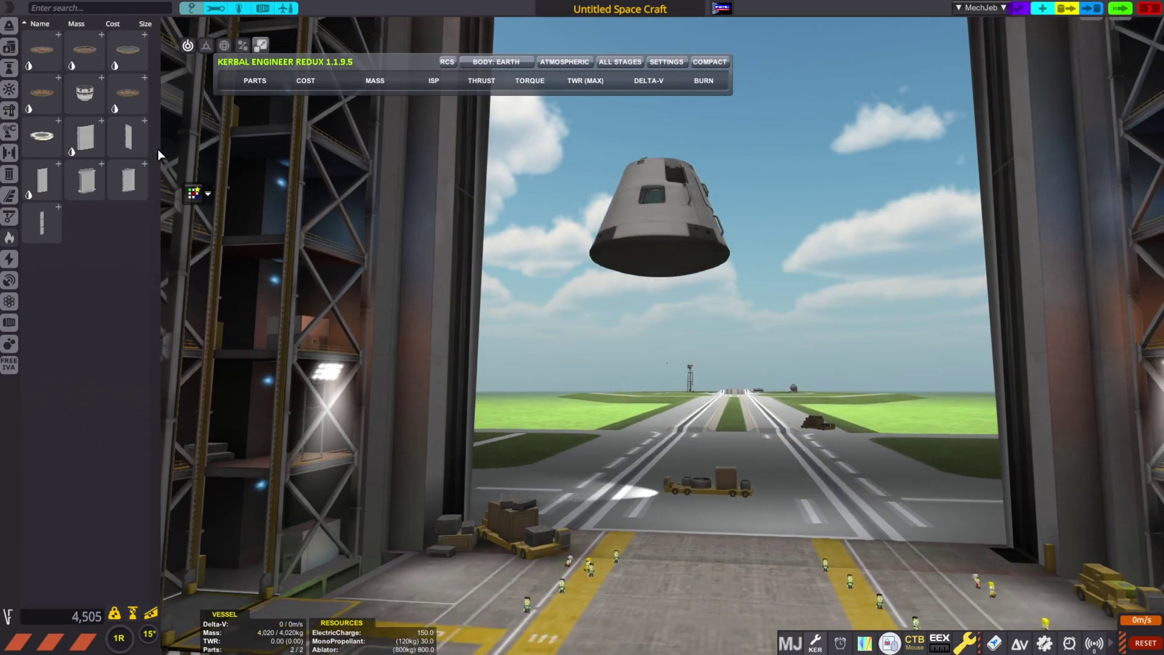
pyautogui.click(9, 344)
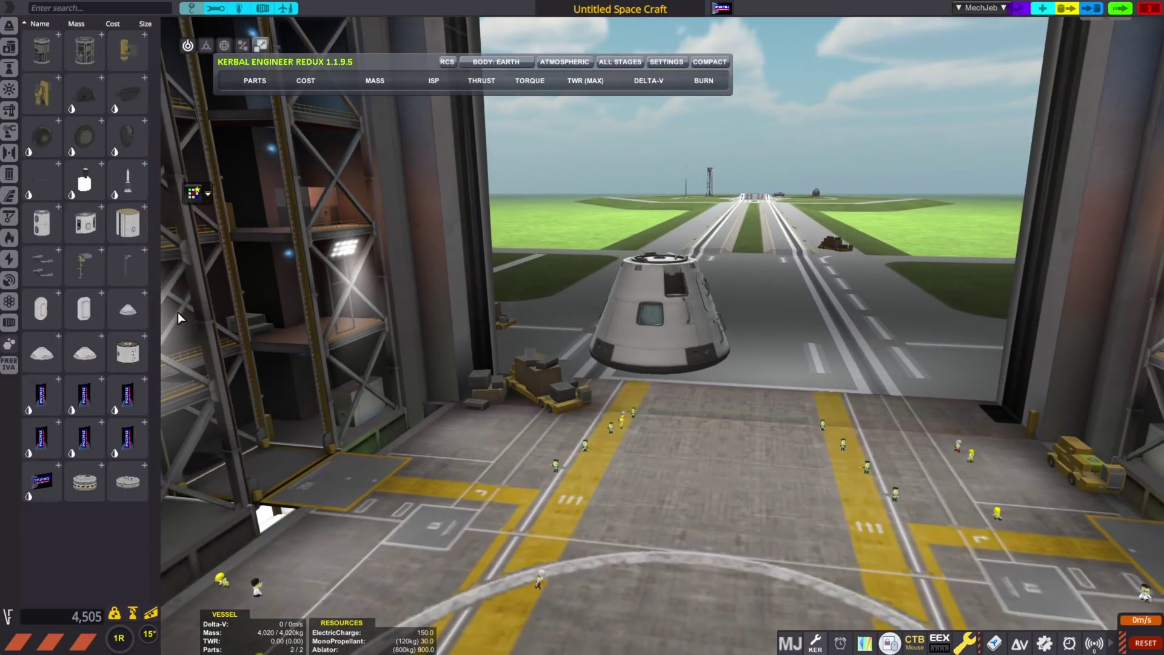
pyautogui.click(85, 348)
pyautogui.click(634, 249)
pyautogui.click(659, 243)
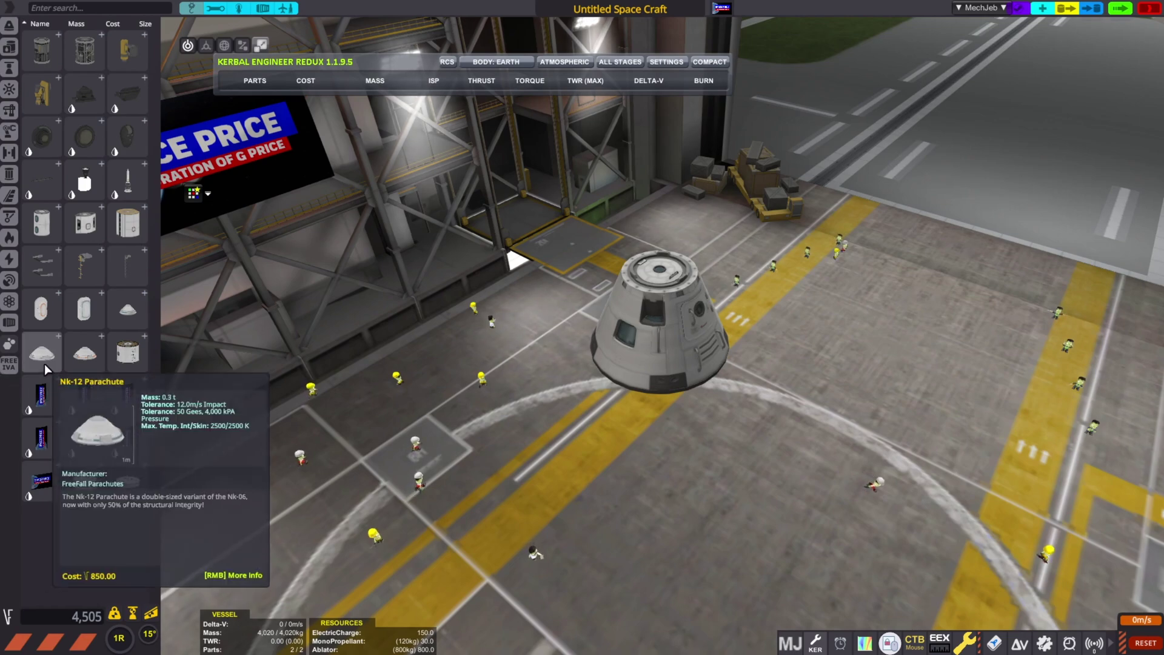
pyautogui.rightClick(663, 310)
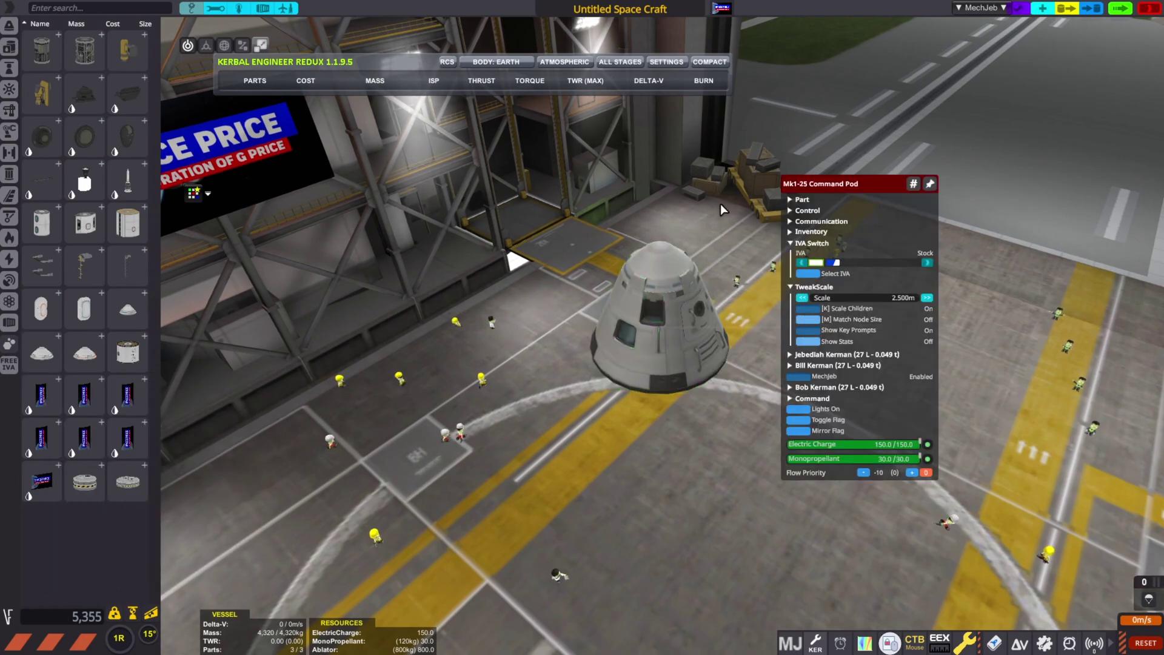
pyautogui.moveTo(722, 209); pyautogui.dragTo(425, 303)
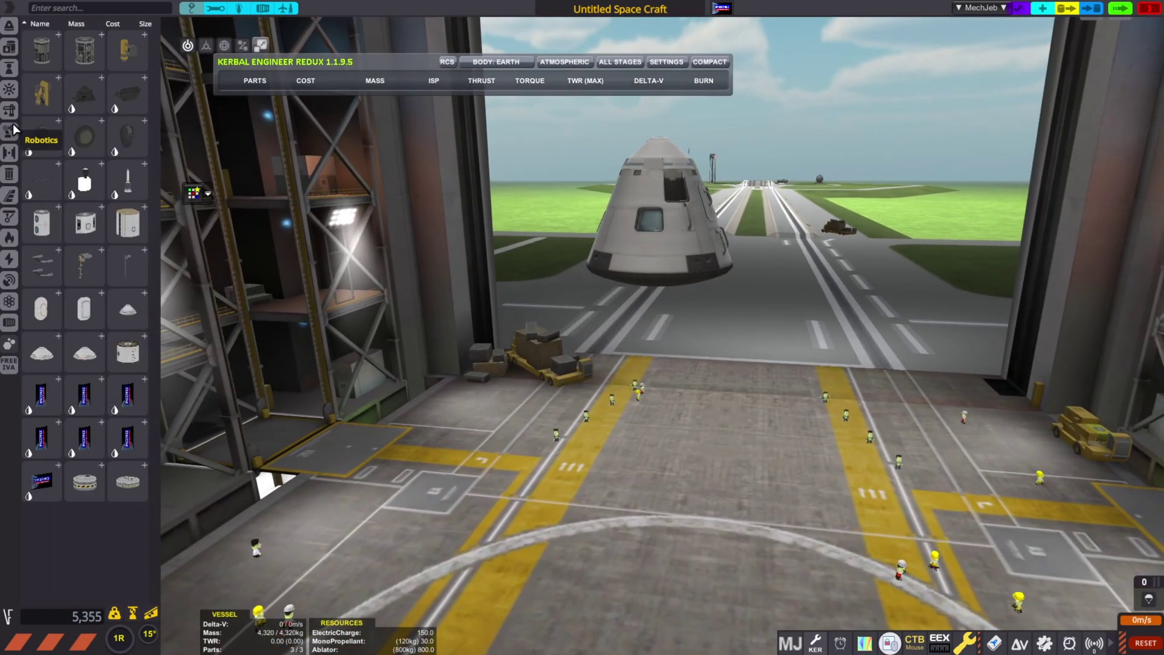
# Step: Add a TD-25 decoupler, large fuel tank and Poodle engine, then lift off
pyautogui.click(11, 130)
pyautogui.click(87, 281)
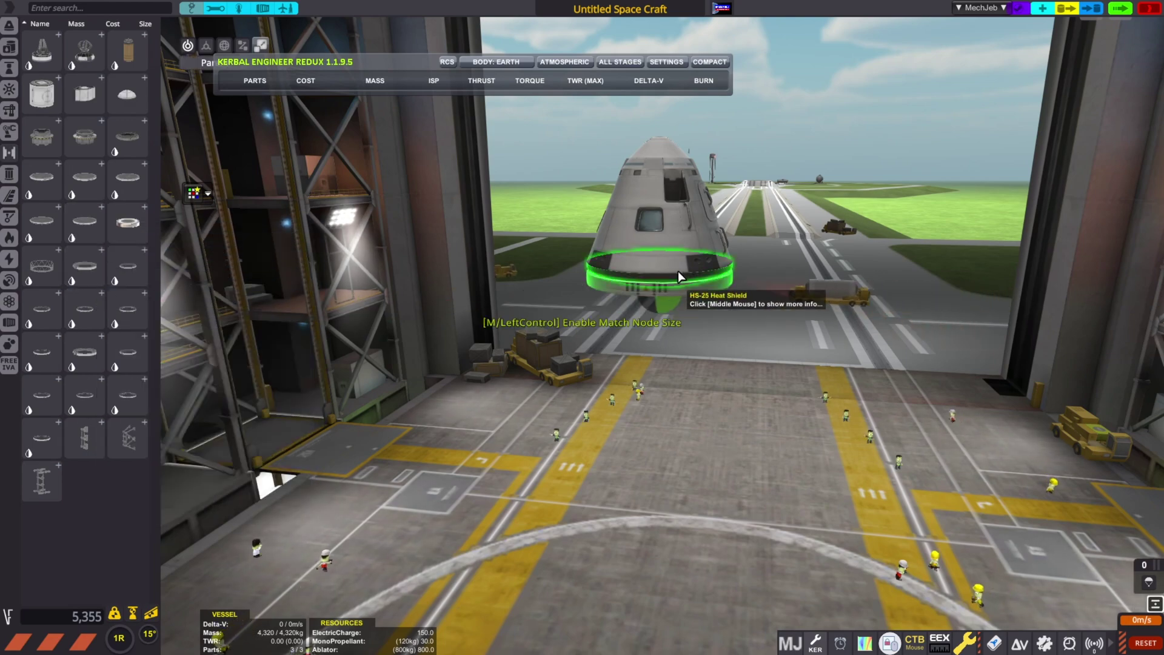
pyautogui.click(650, 266)
pyautogui.click(9, 46)
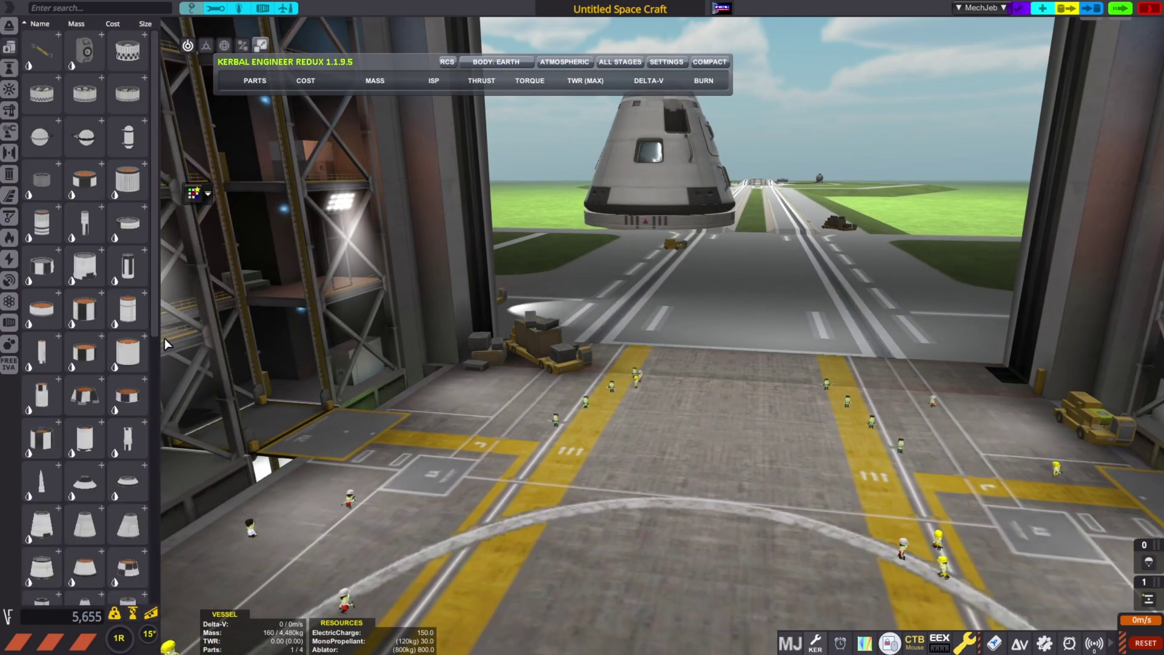
pyautogui.click(118, 443)
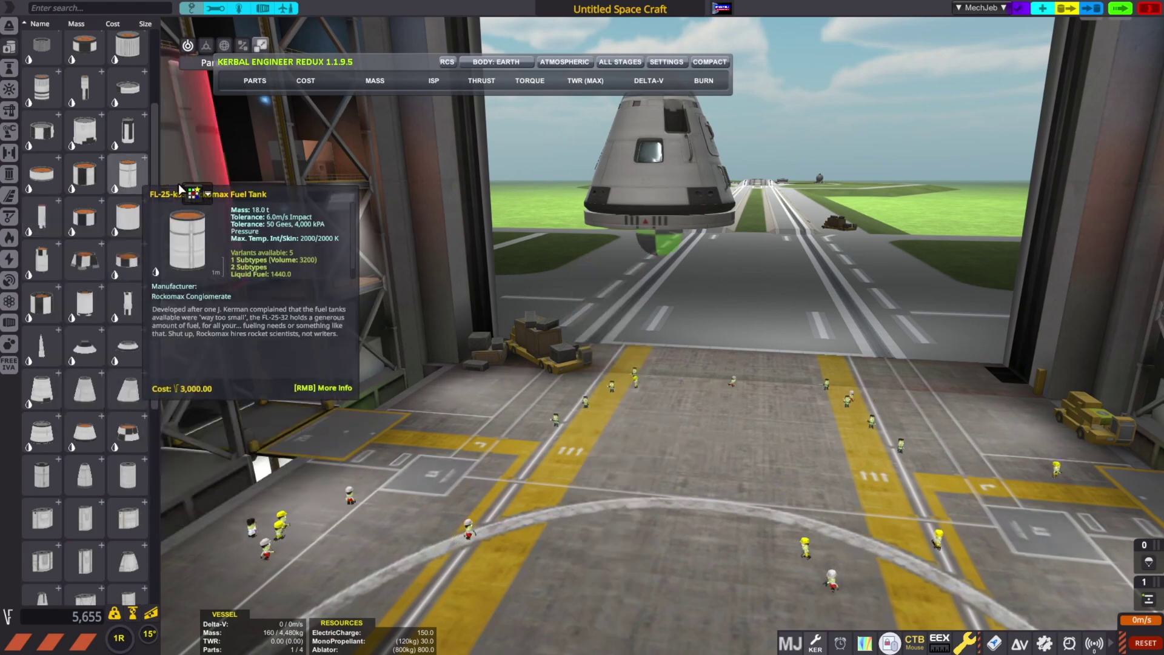
pyautogui.click(659, 254)
pyautogui.click(9, 68)
pyautogui.click(112, 347)
pyautogui.click(649, 294)
pyautogui.click(9, 47)
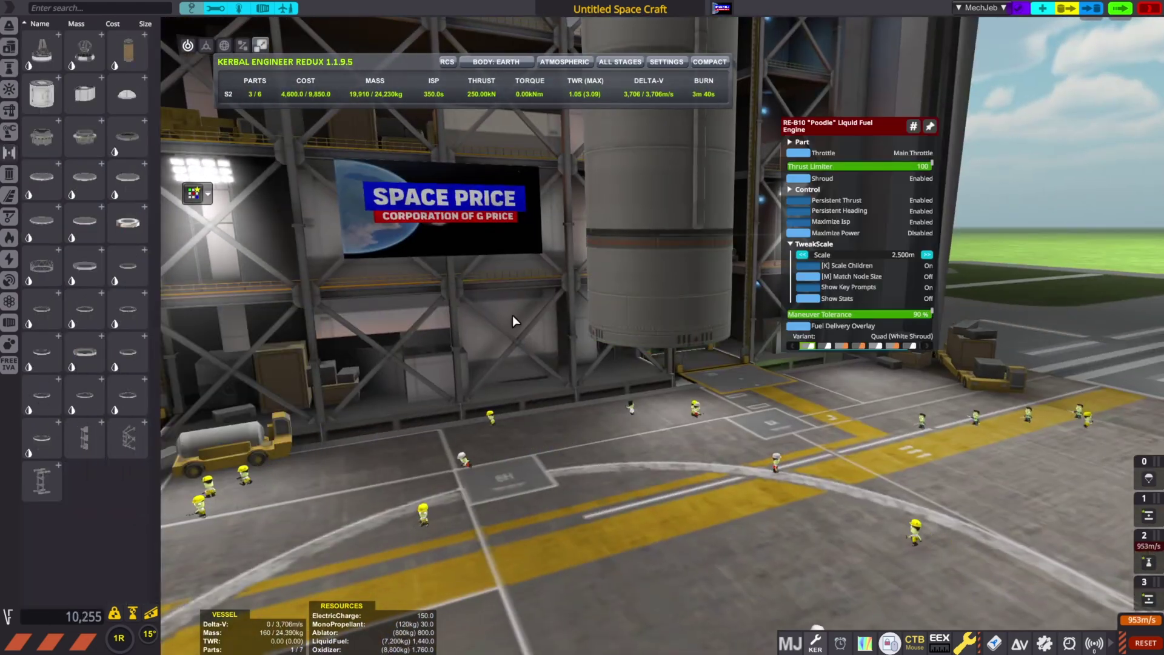
pyautogui.moveTo(51, 227)
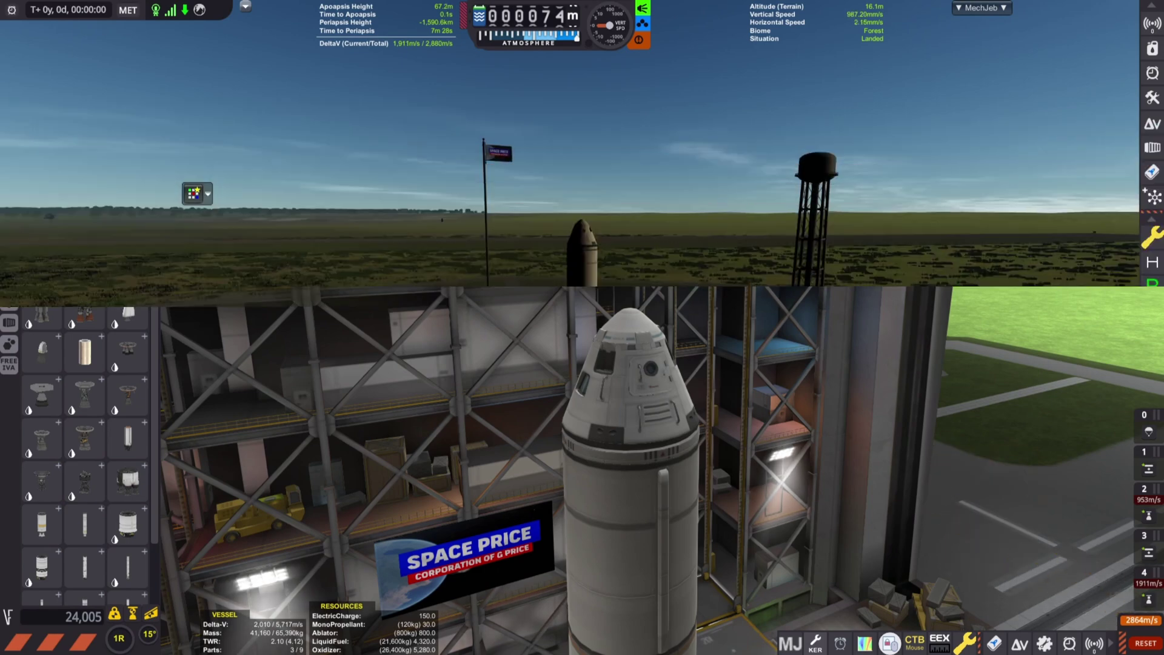
pyautogui.press('space')
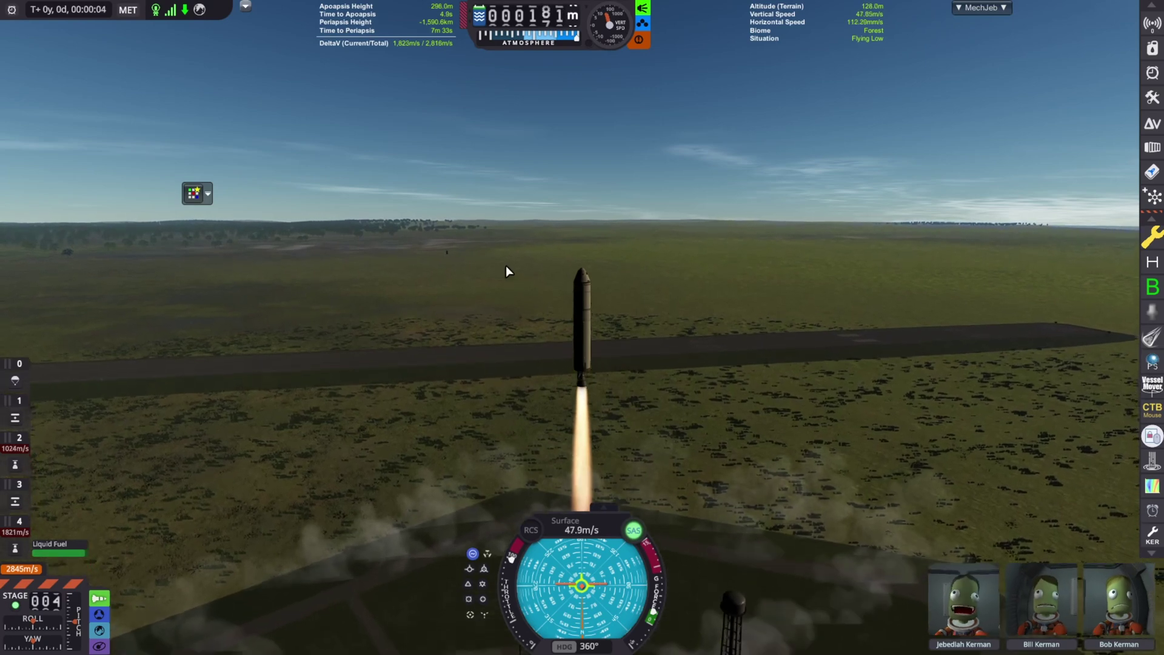
# Step: Follow the climbing rocket with the camera over the pad and lake, lowering the volume
pyautogui.scroll(3, 556, 282)
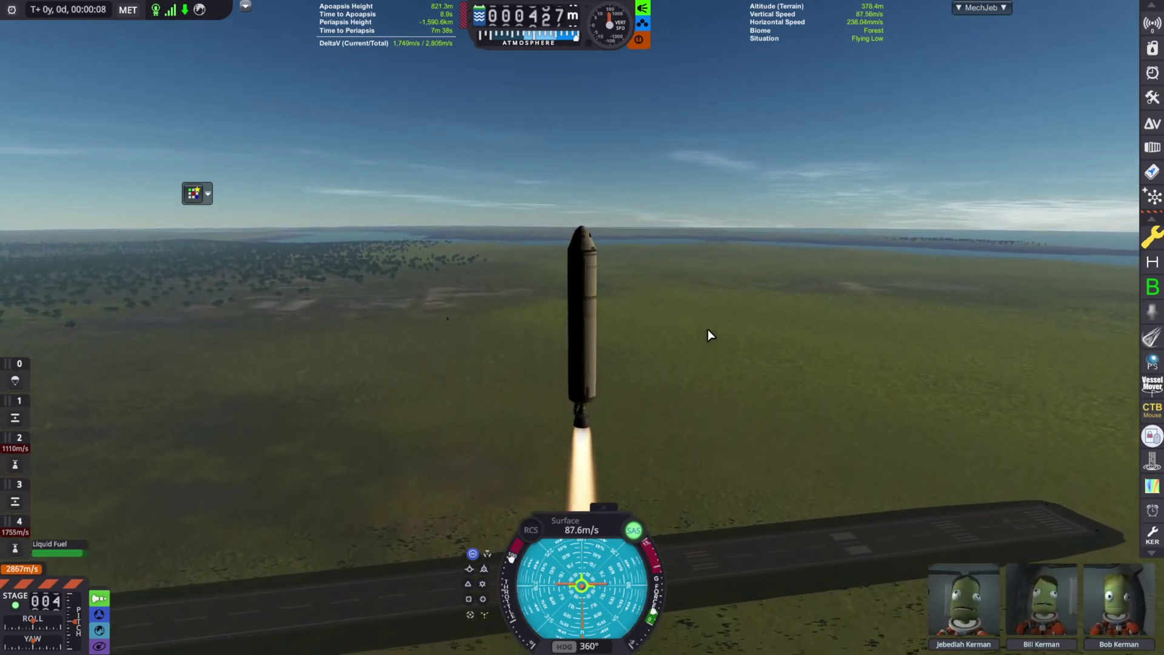
pyautogui.scroll(2, 711, 326)
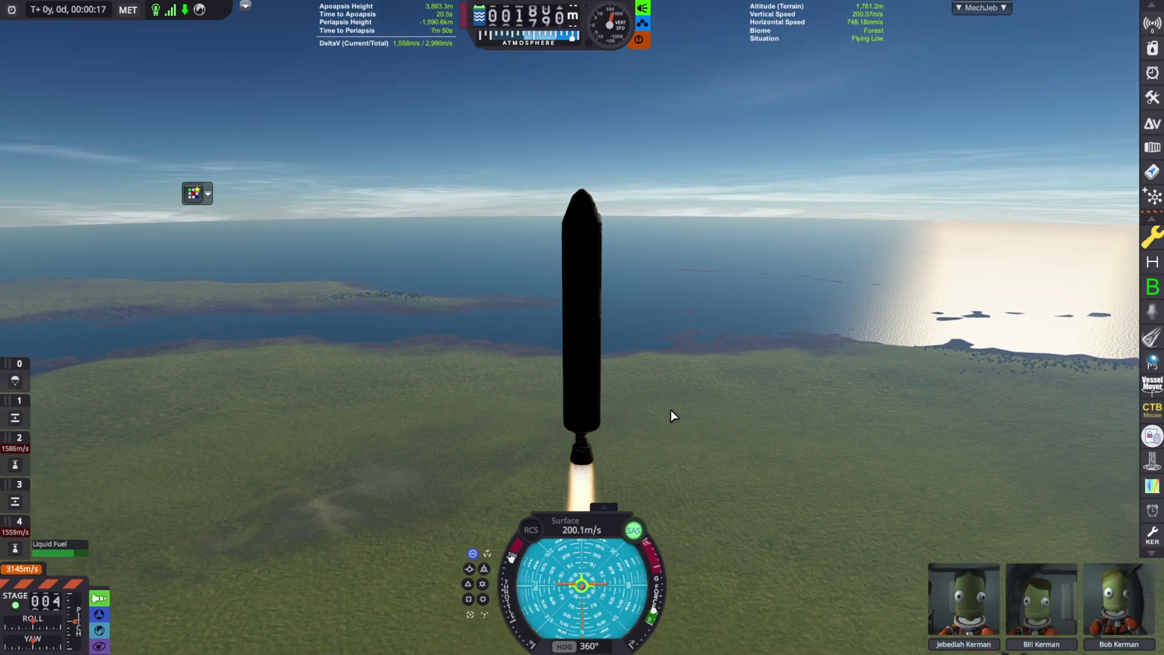
pyautogui.scroll(-4, 671, 410)
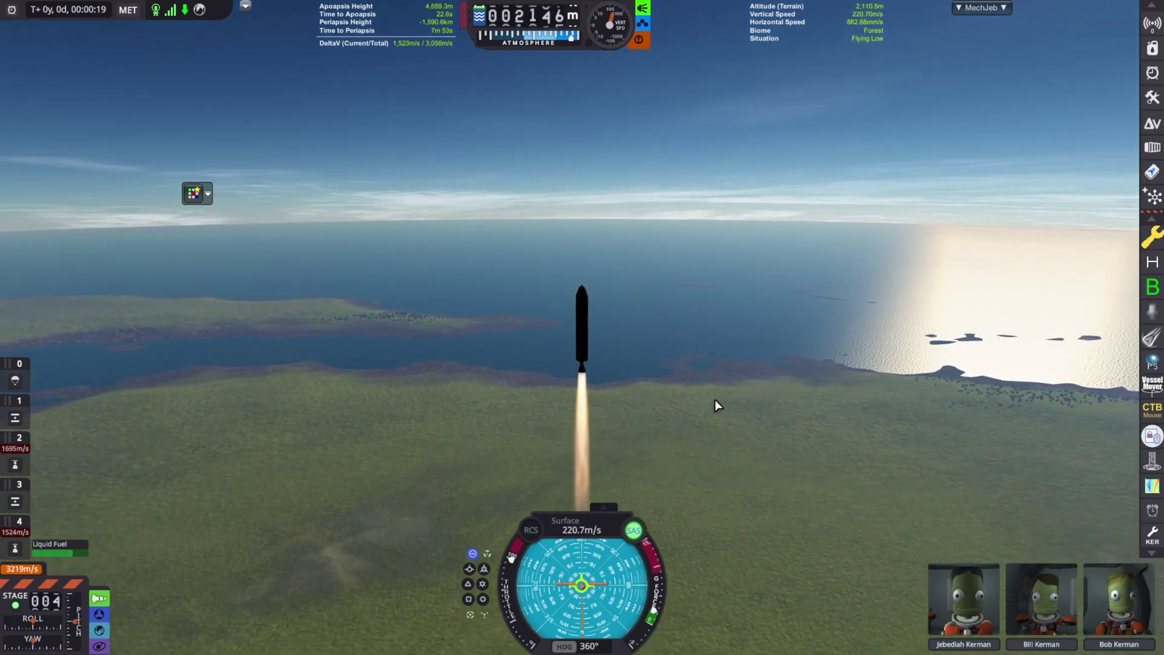
pyautogui.press('XF86AudioLowerVolume')
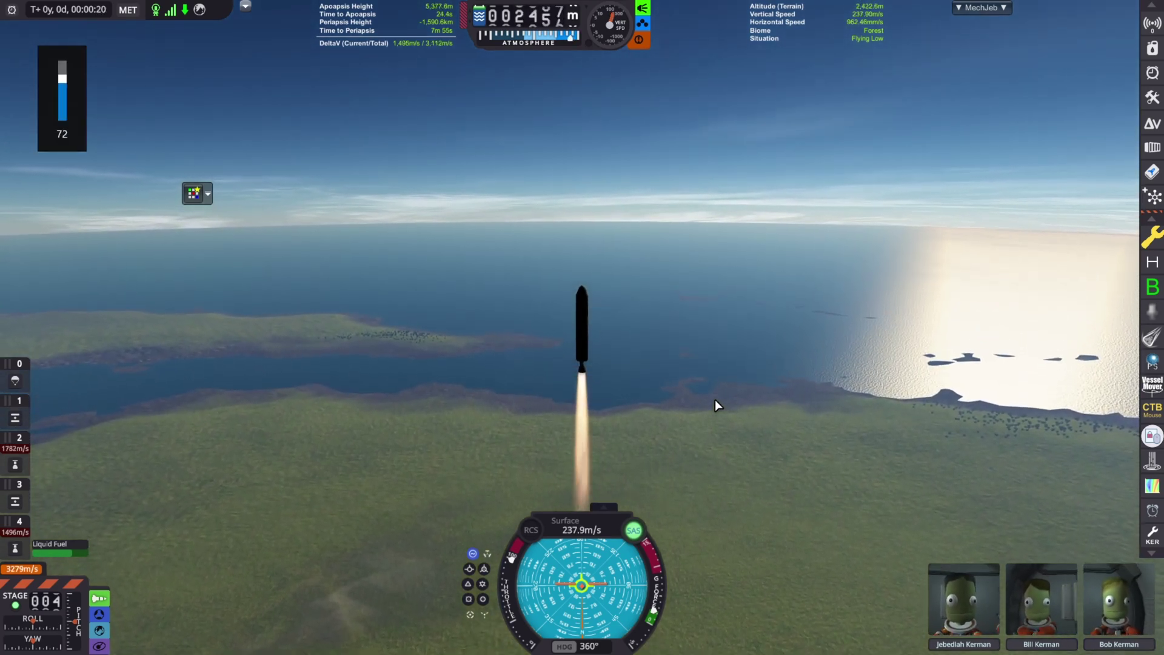
pyautogui.moveTo(263, 377); pyautogui.dragTo(708, 337)
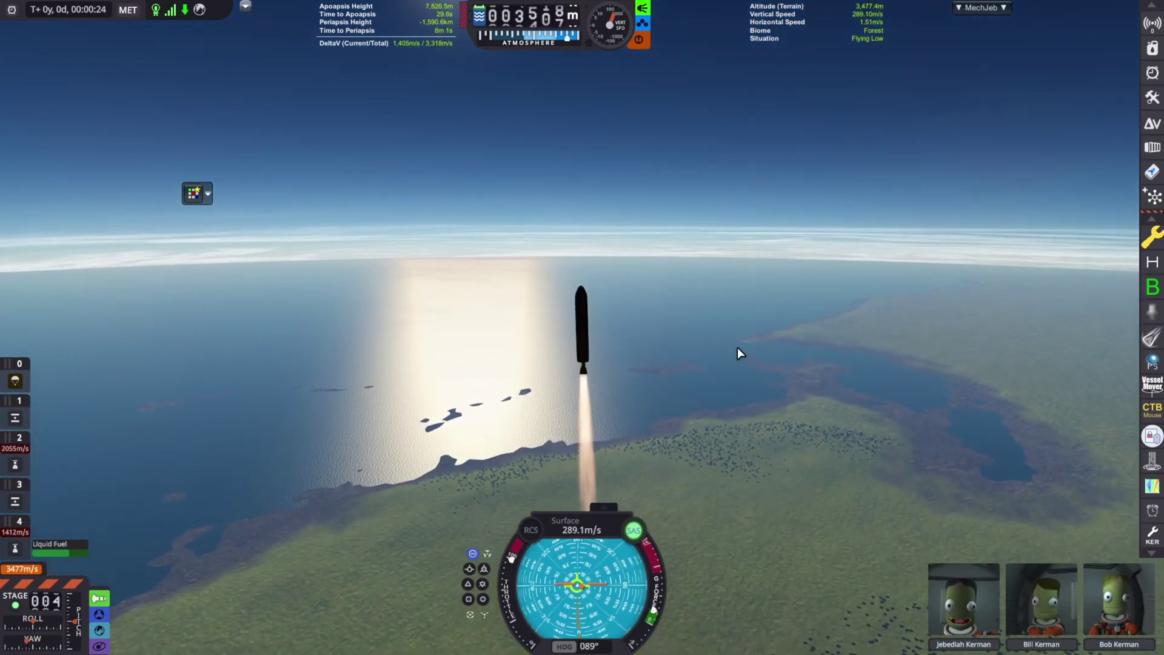
pyautogui.scroll(5, 746, 347)
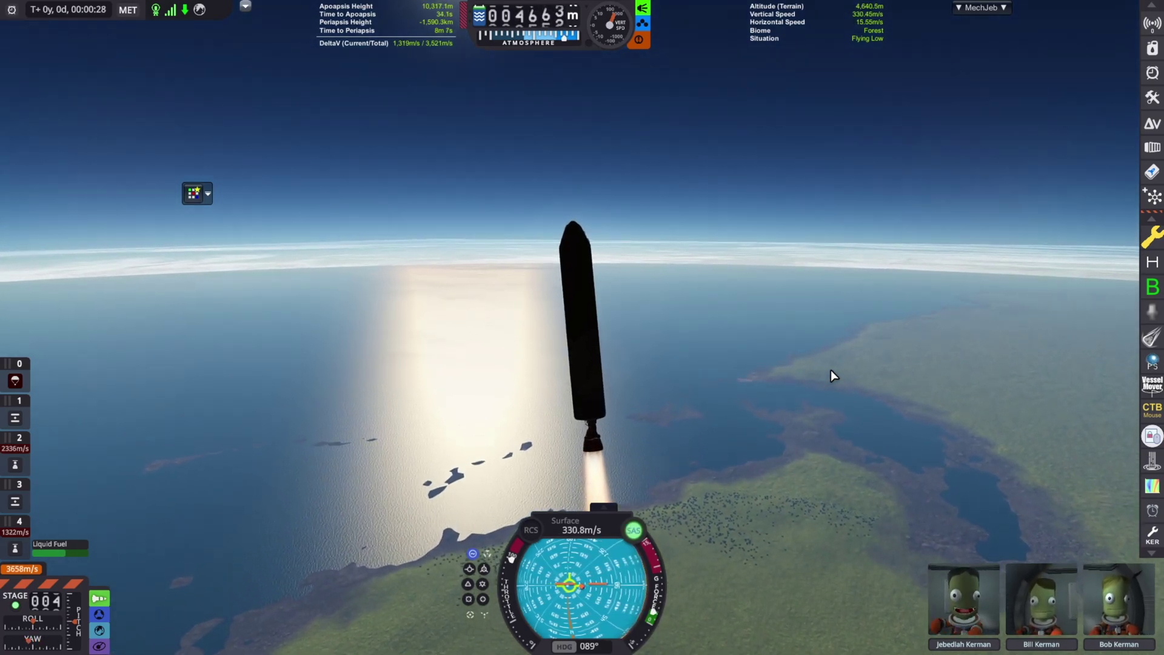
pyautogui.moveTo(914, 491); pyautogui.dragTo(780, 424)
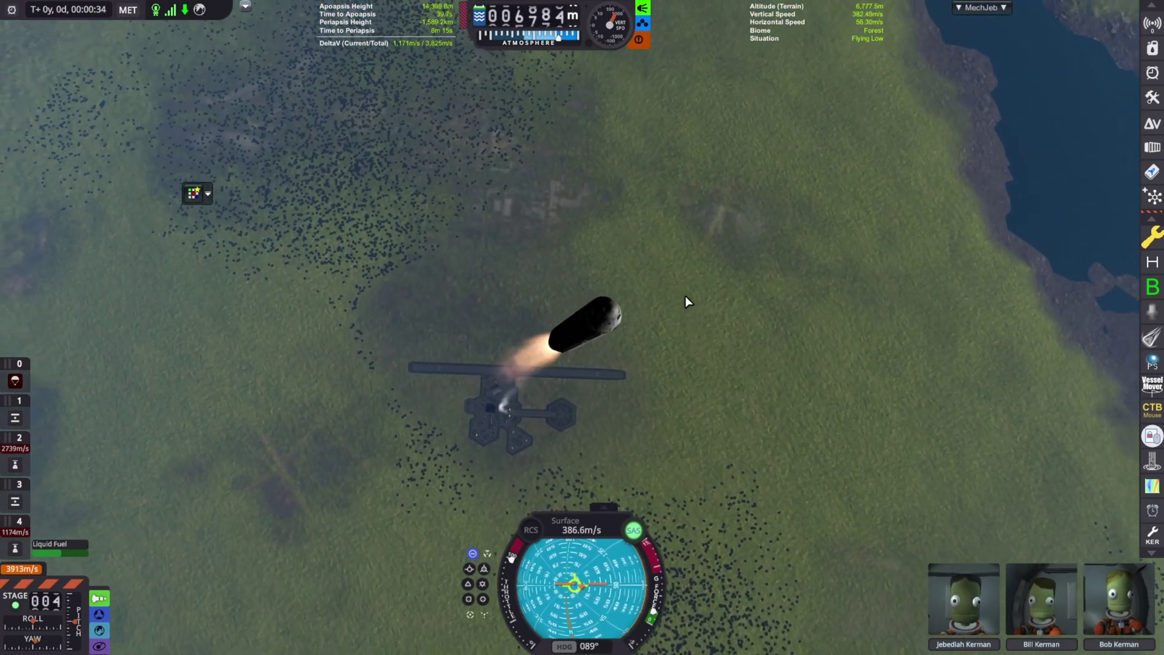
pyautogui.moveTo(660, 376); pyautogui.dragTo(746, 195)
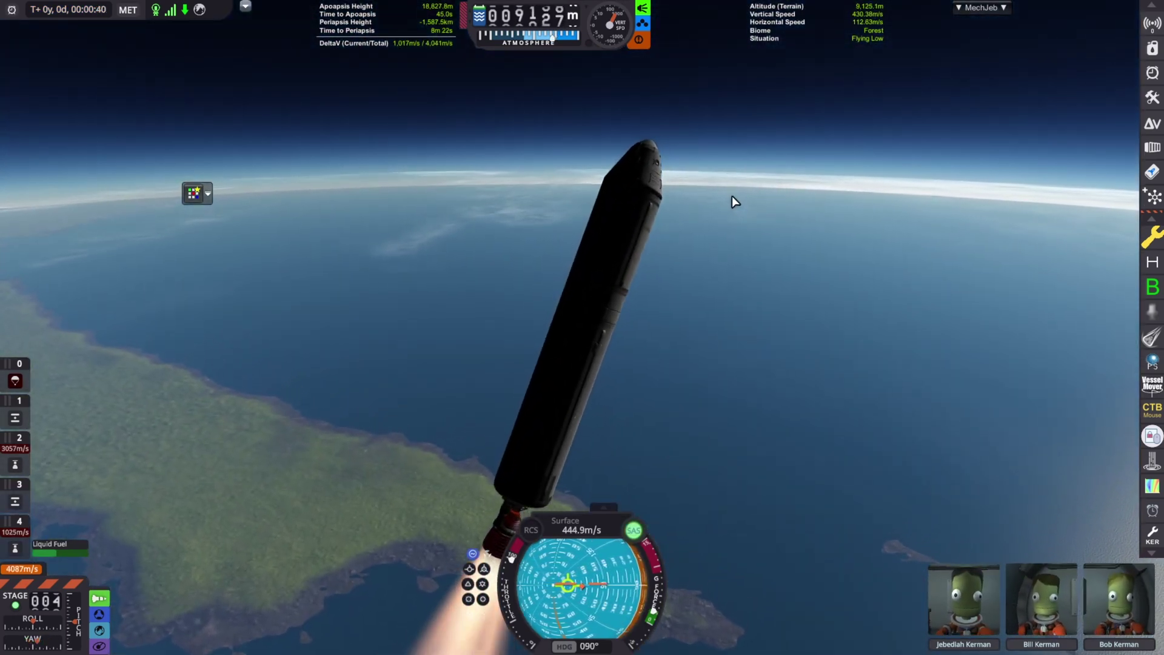
# Step: Raise time warp to 4x and orbit the camera to a side view over Earth
pyautogui.press(',')
pyautogui.press('.')
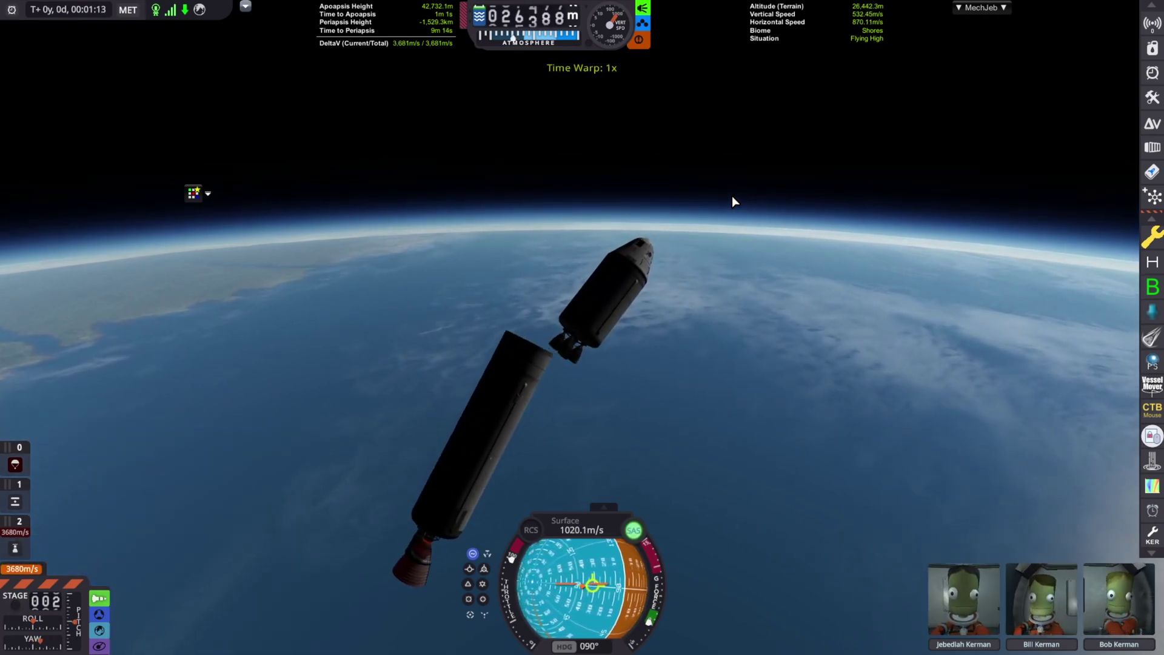
pyautogui.scroll(5, 708, 368)
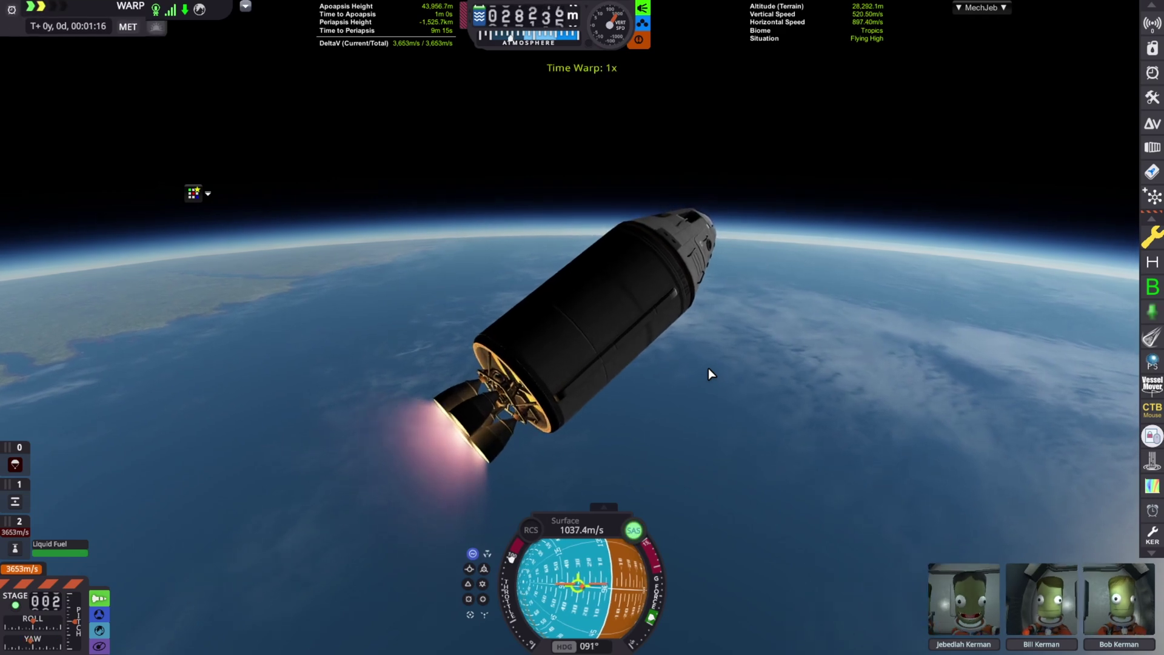
pyautogui.press('.')
pyautogui.press('.')
pyautogui.press('.')
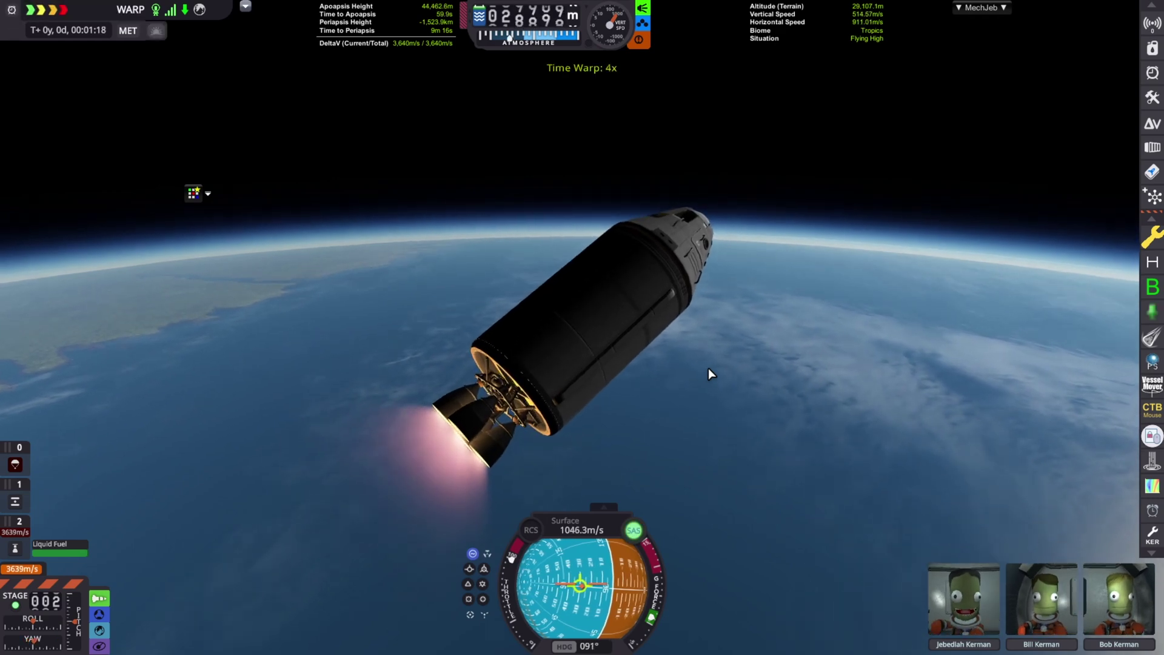
pyautogui.moveTo(719, 362); pyautogui.dragTo(632, 348)
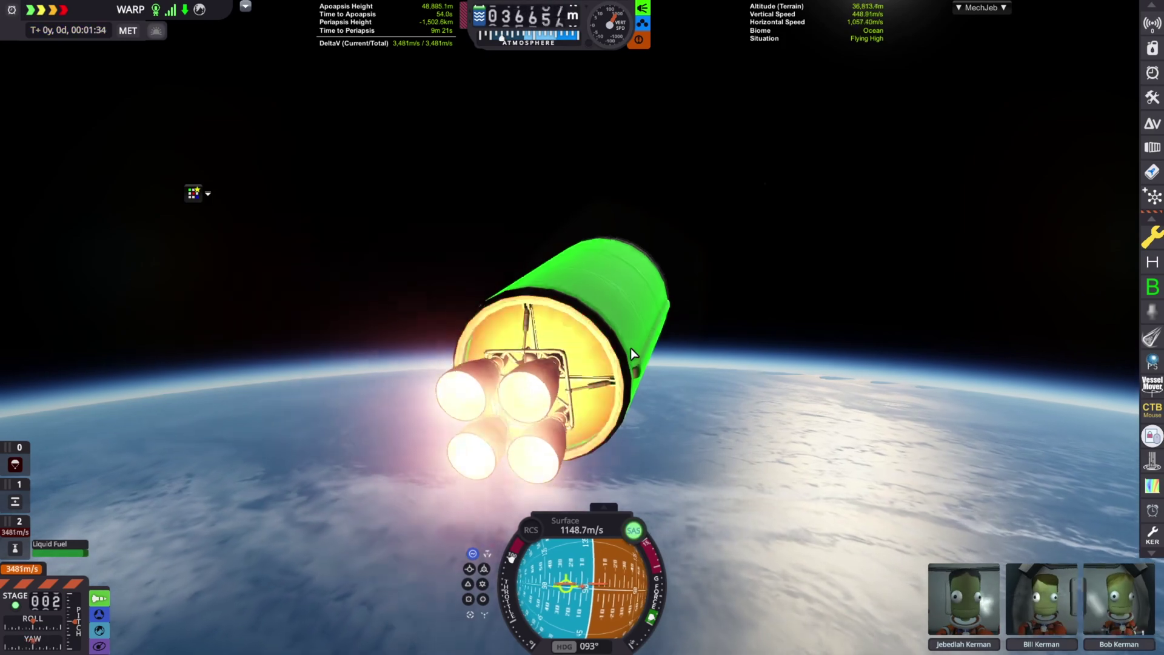
pyautogui.moveTo(817, 304); pyautogui.dragTo(264, 467)
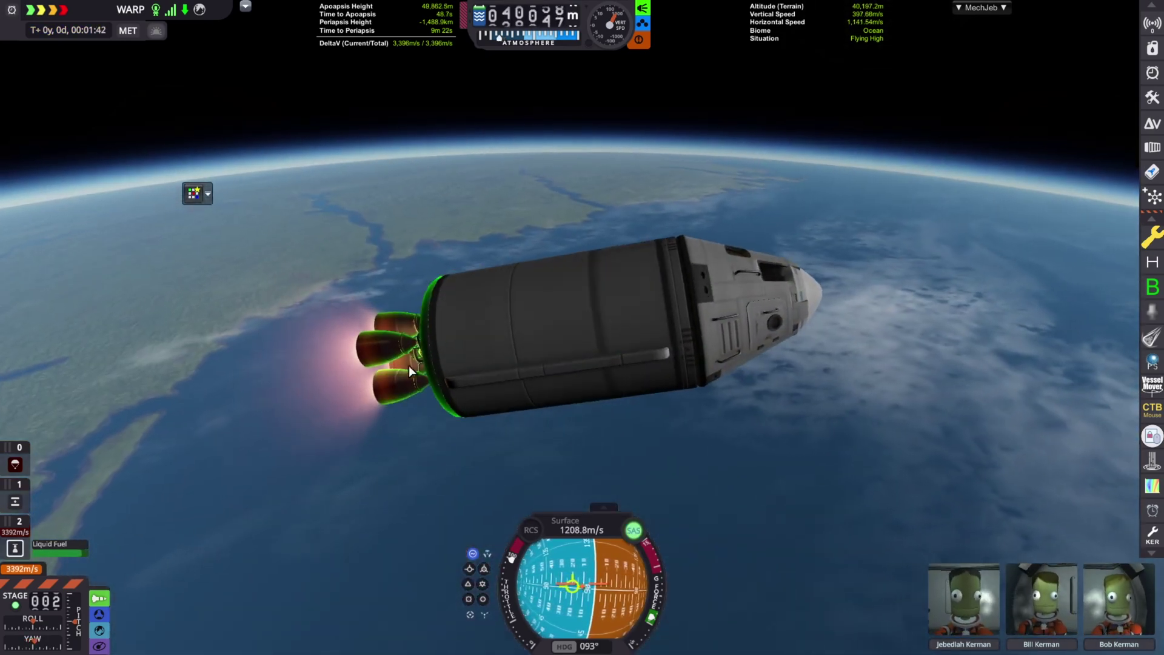
# Step: Inspect the engine cluster's part details while viewing the engines from below and behind
pyautogui.rightClick(397, 352)
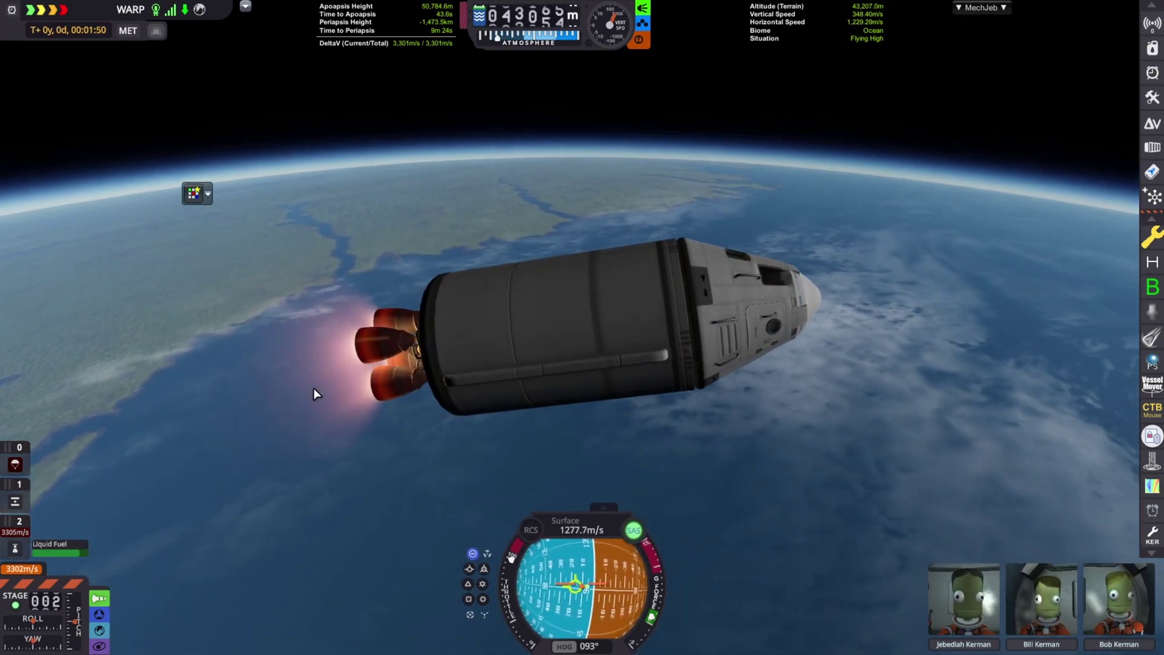
pyautogui.moveTo(354, 447)
pyautogui.mouseDown()
pyautogui.moveTo(727, 381)
pyautogui.moveTo(943, 278)
pyautogui.moveTo(944, 243)
pyautogui.moveTo(929, 228)
pyautogui.moveTo(787, 311)
pyautogui.mouseUp()
pyautogui.scroll(-3, 801, 317)
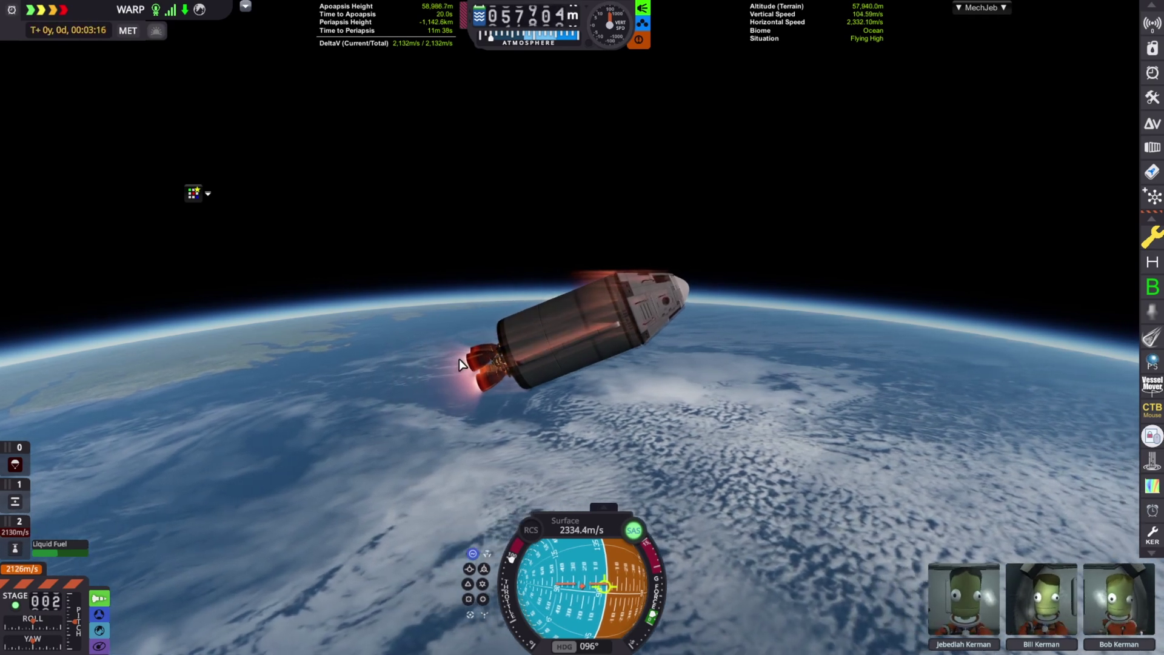
pyautogui.scroll(2, 788, 346)
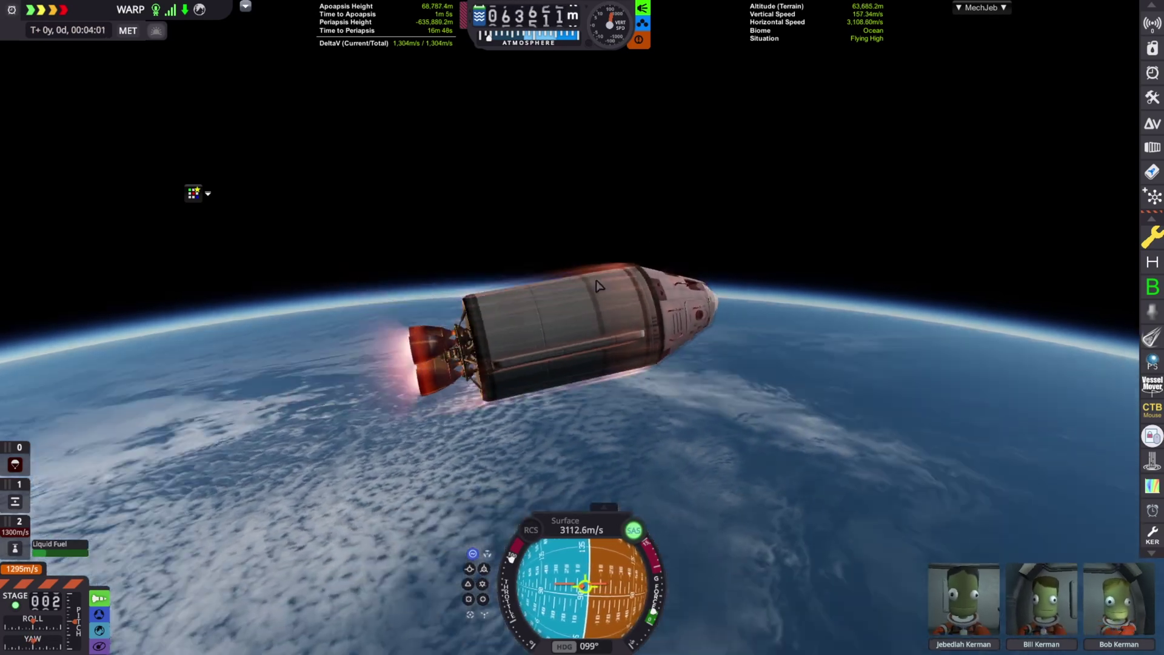
pyautogui.moveTo(595, 280); pyautogui.dragTo(947, 253)
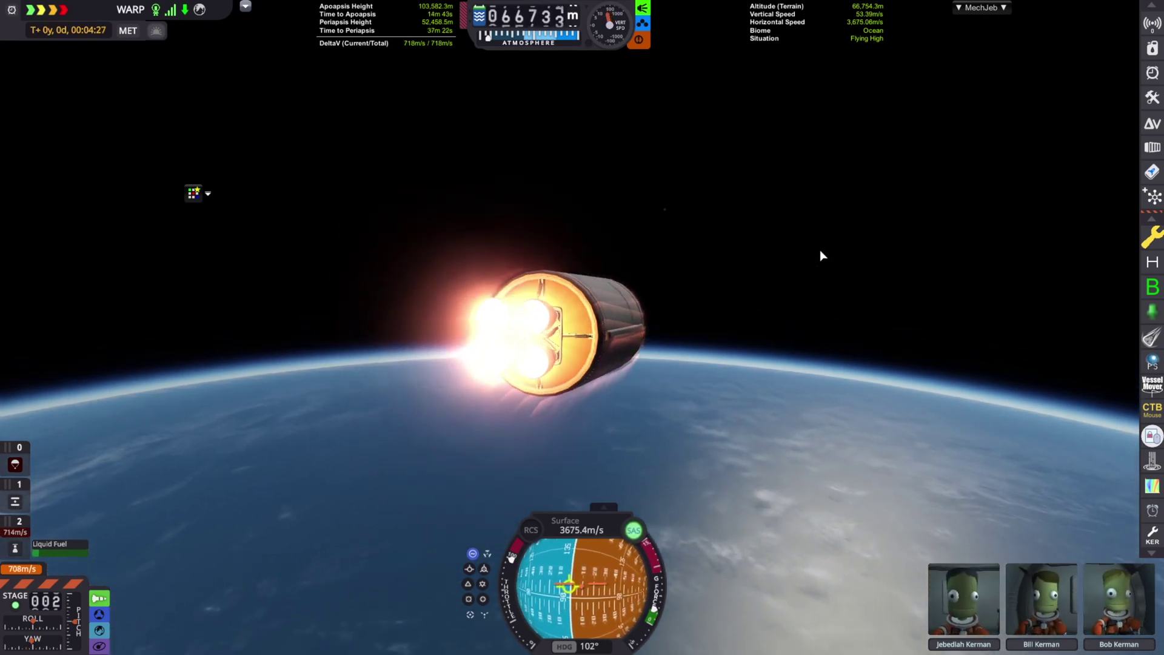
pyautogui.moveTo(849, 245); pyautogui.dragTo(540, 326)
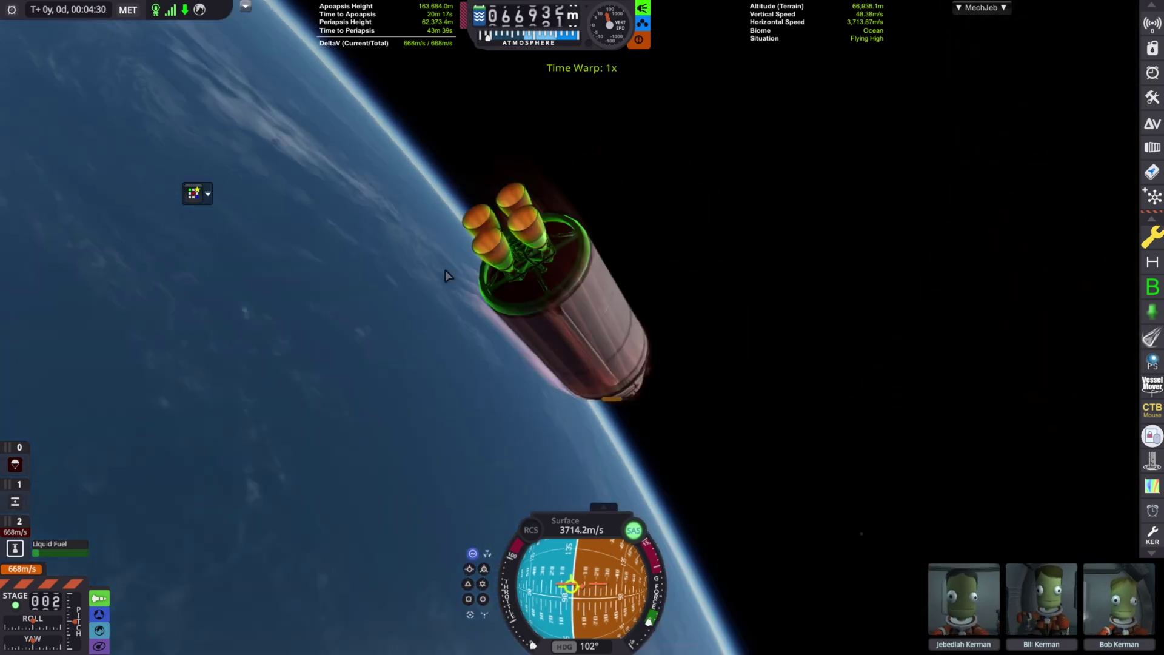
pyautogui.scroll(3, 540, 327)
# Step: Set SAS to Prograde at 4x warp and switch to the map view around Earth
pyautogui.click(471, 570)
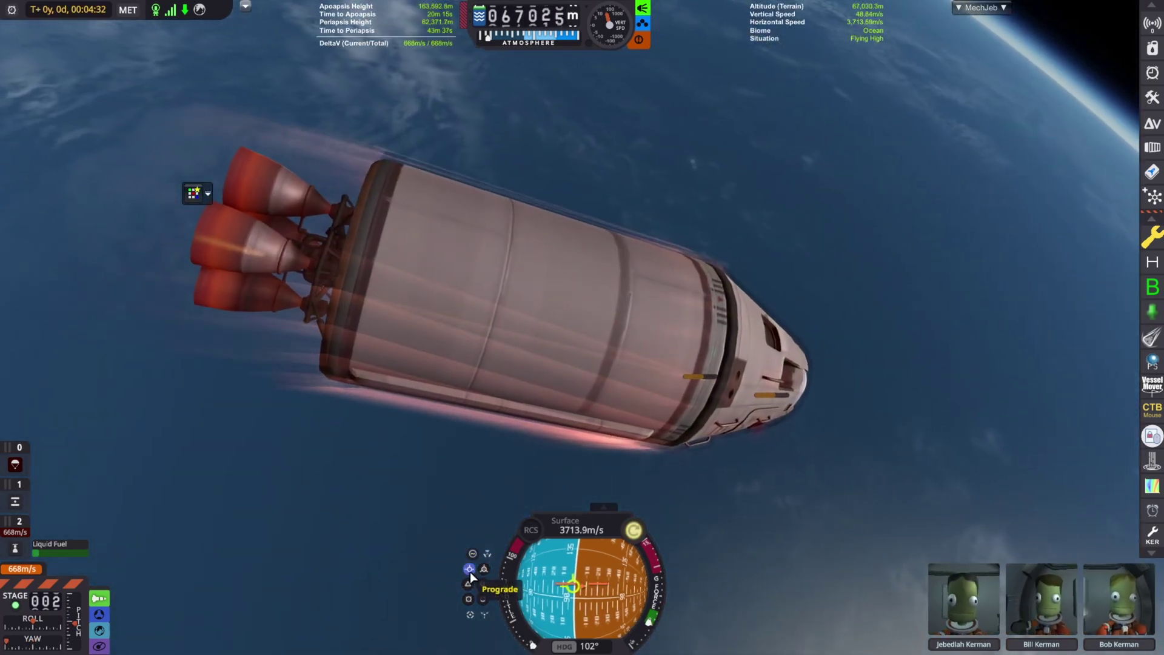
pyautogui.press('.')
pyautogui.press('.')
pyautogui.press('.')
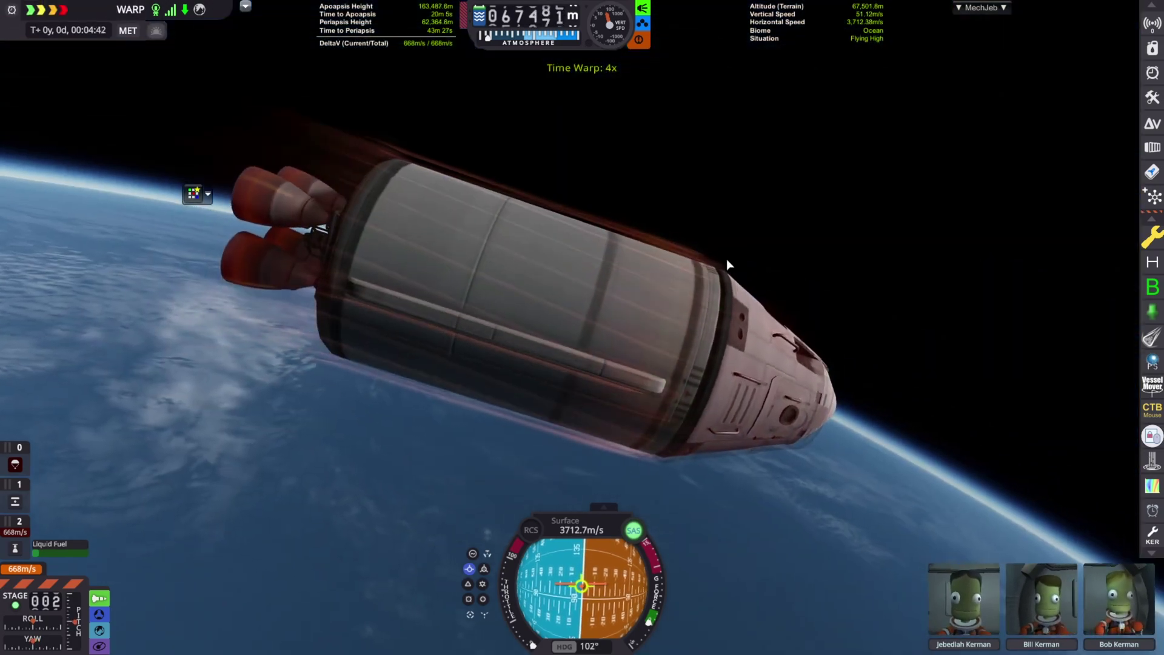
pyautogui.scroll(-5, 749, 262)
pyautogui.moveTo(801, 514); pyautogui.dragTo(969, 507)
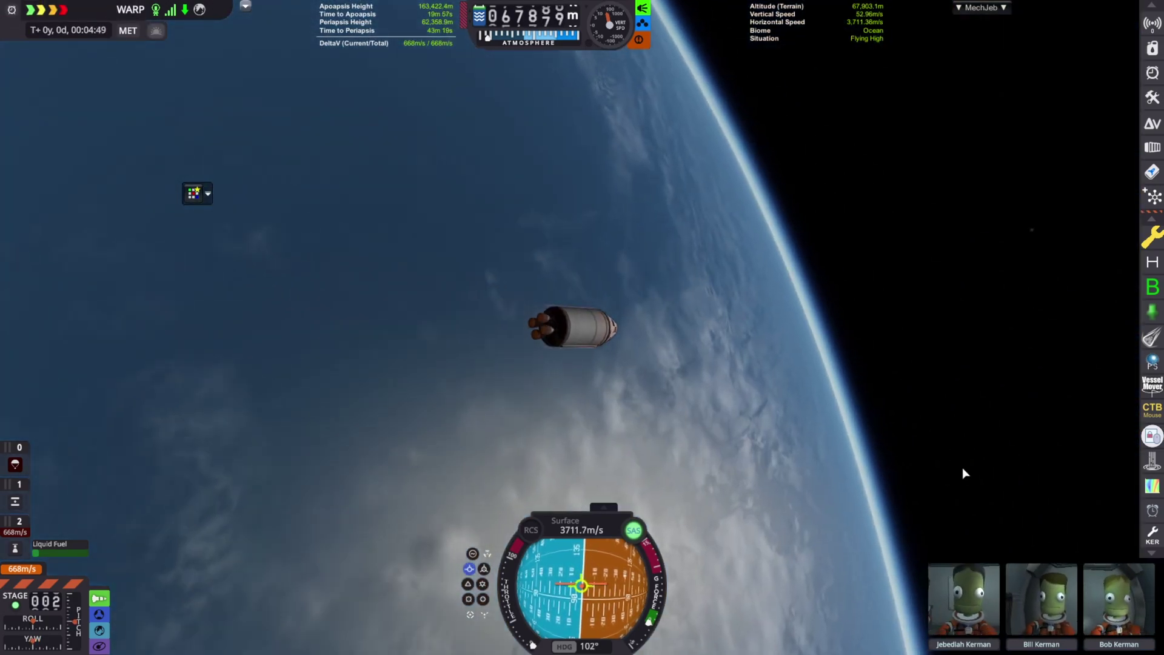
pyautogui.press('m')
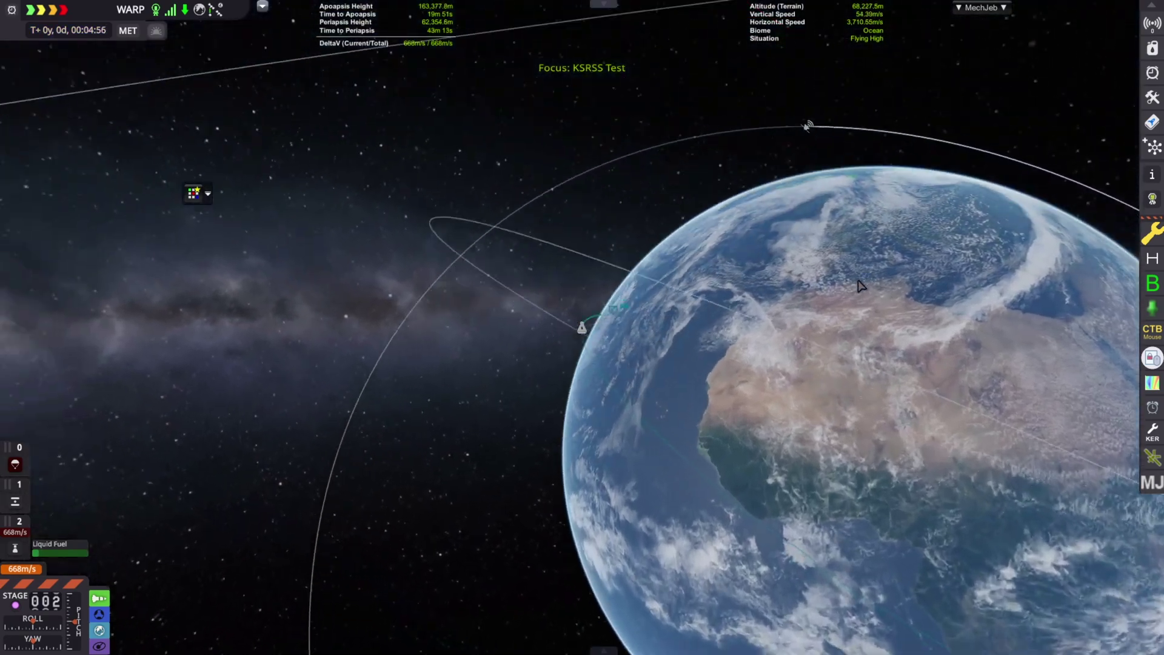
pyautogui.moveTo(861, 285); pyautogui.dragTo(698, 599)
# Step: Restore the navball in map view, set SAS to Anti-Normal and stop time warp
pyautogui.click(606, 651)
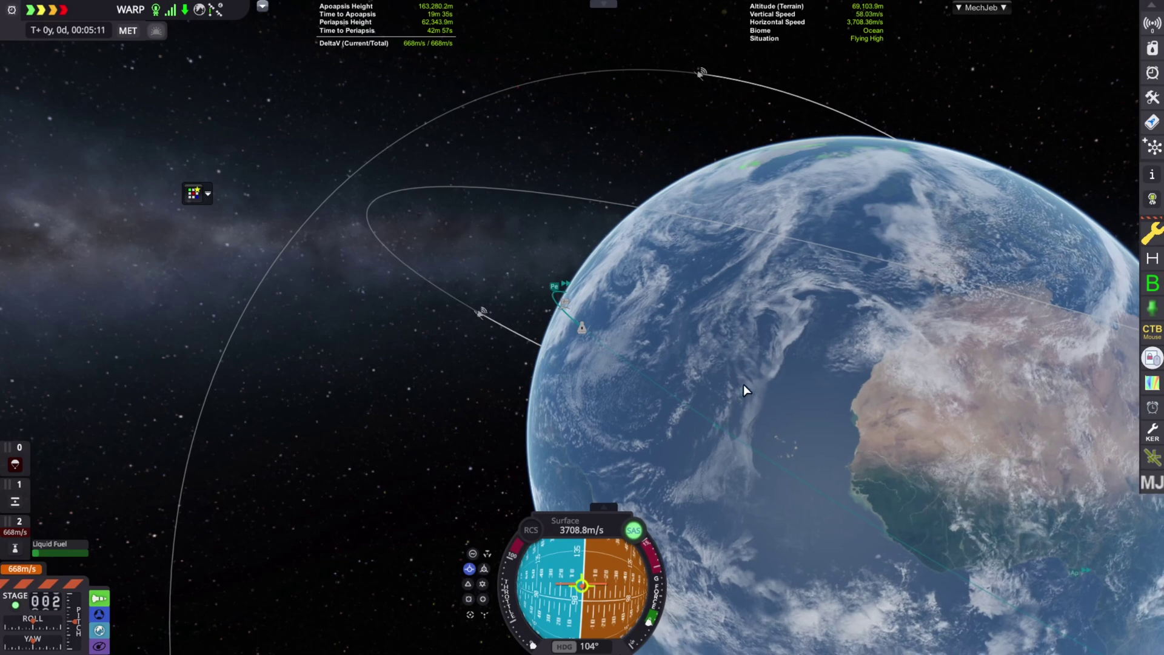
pyautogui.moveTo(744, 385); pyautogui.dragTo(667, 416)
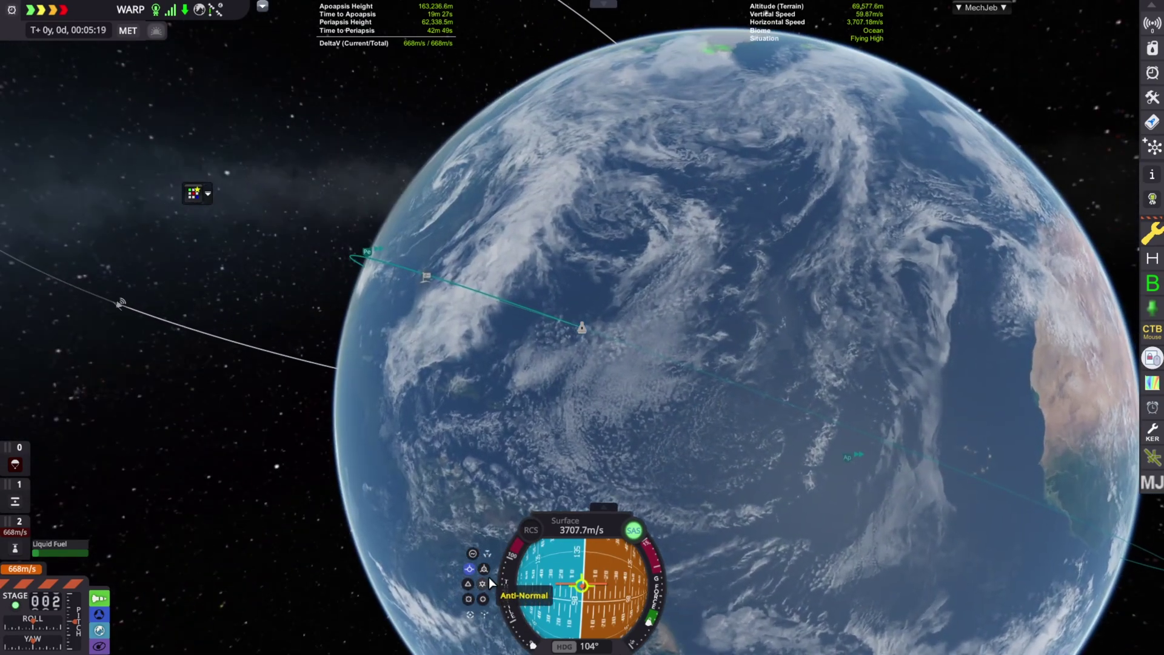
pyautogui.click(468, 583)
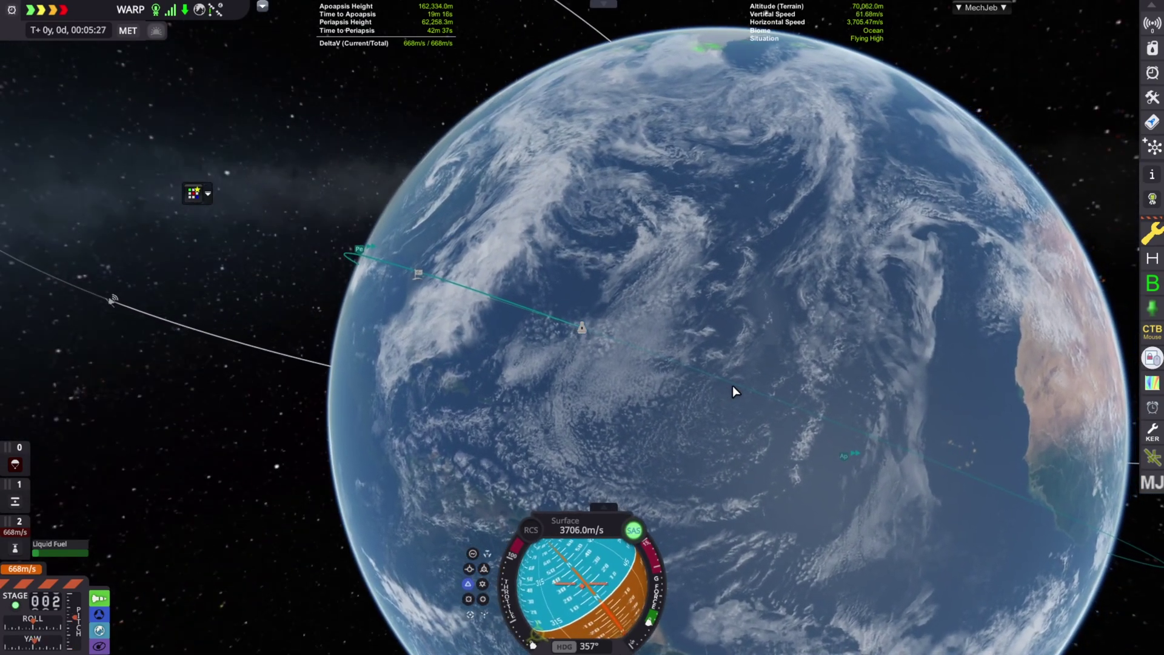
pyautogui.scroll(-5, 733, 388)
pyautogui.press('/')
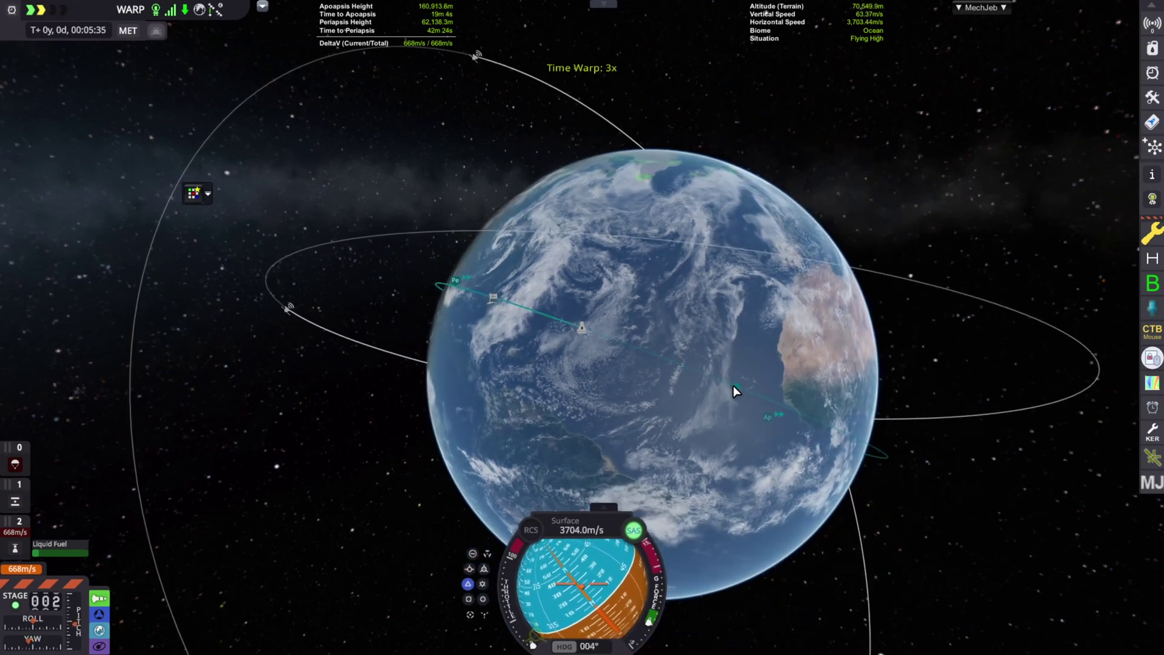
# Step: Warp time briefly at 2x, then return to normal speed
pyautogui.scroll(3, 733, 386)
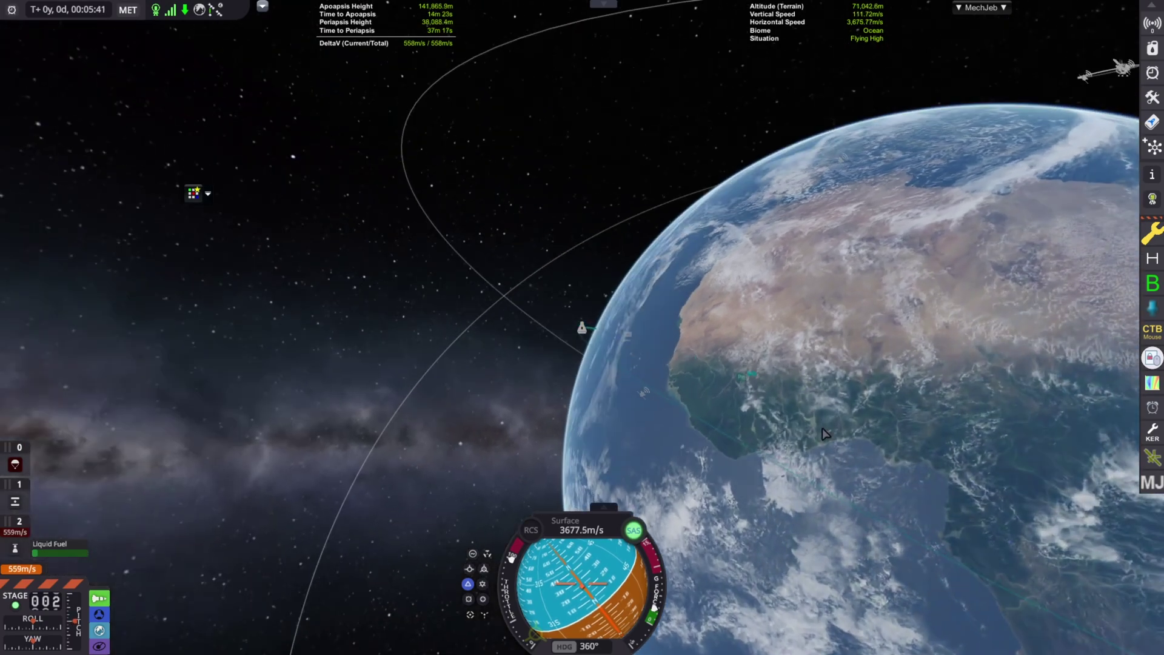
pyautogui.press('.')
pyautogui.press('.')
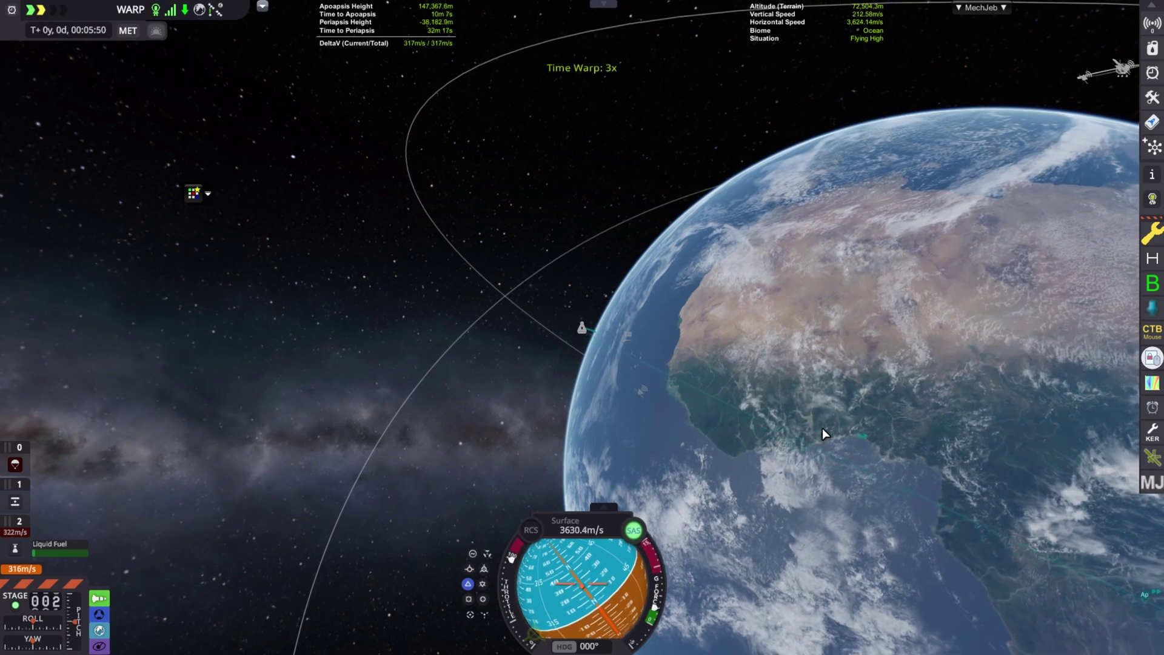
pyautogui.press('/')
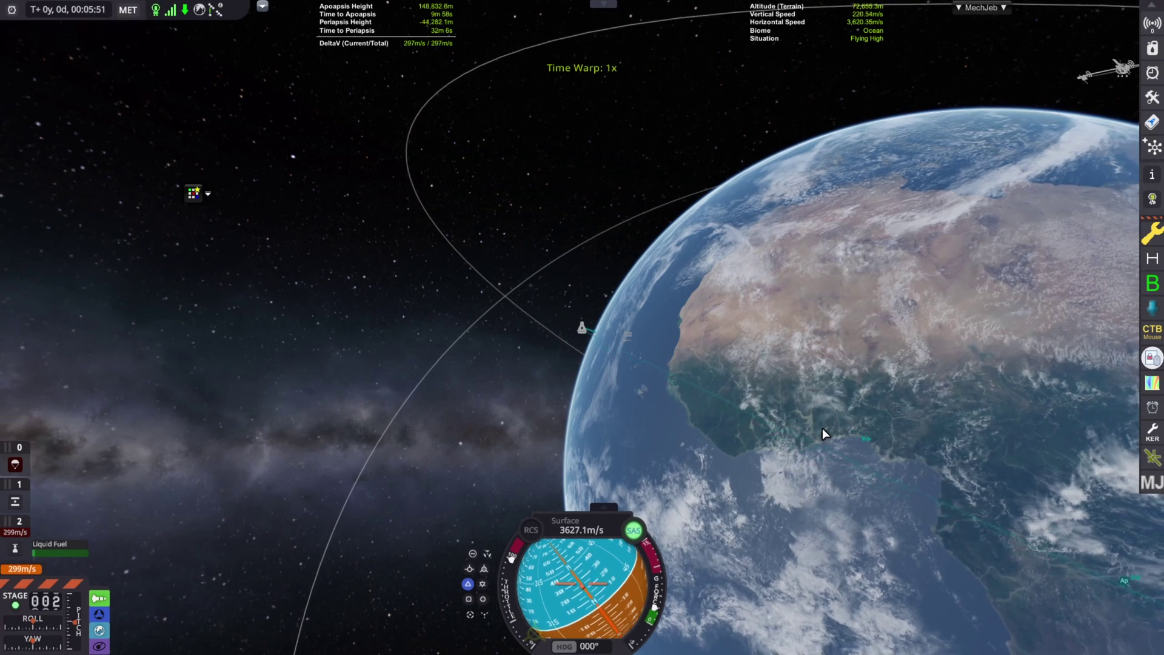
pyautogui.scroll(-3, 822, 428)
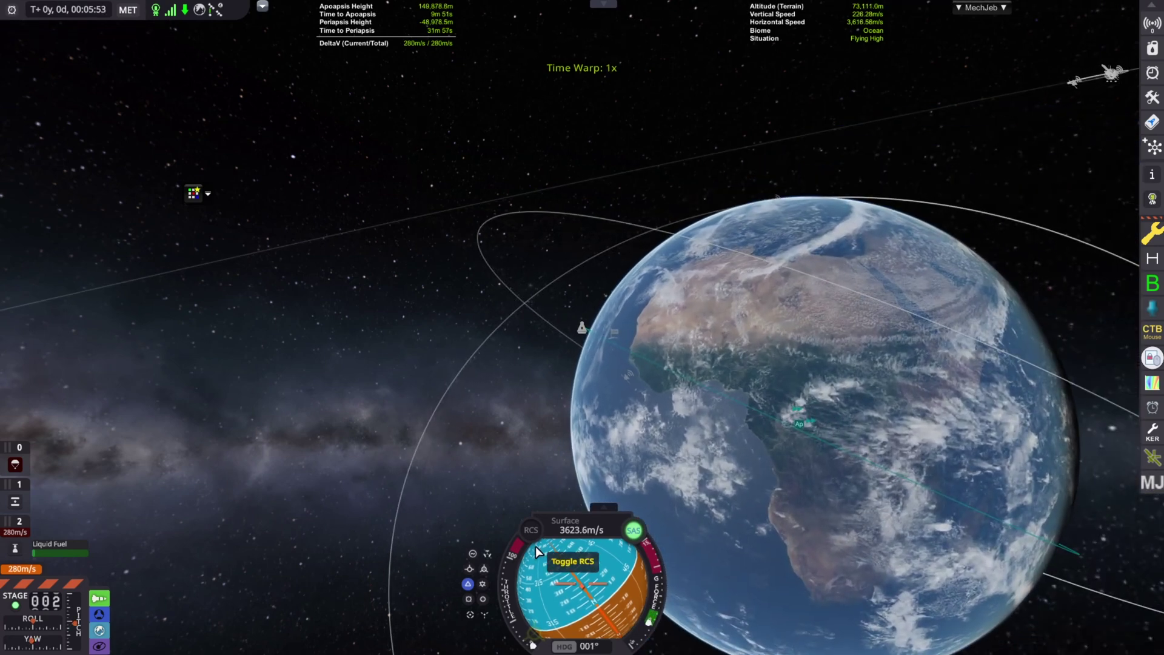
# Step: Hold Retrograde and burn at full throttle until the periapsis drops to about −349 km
pyautogui.click(483, 569)
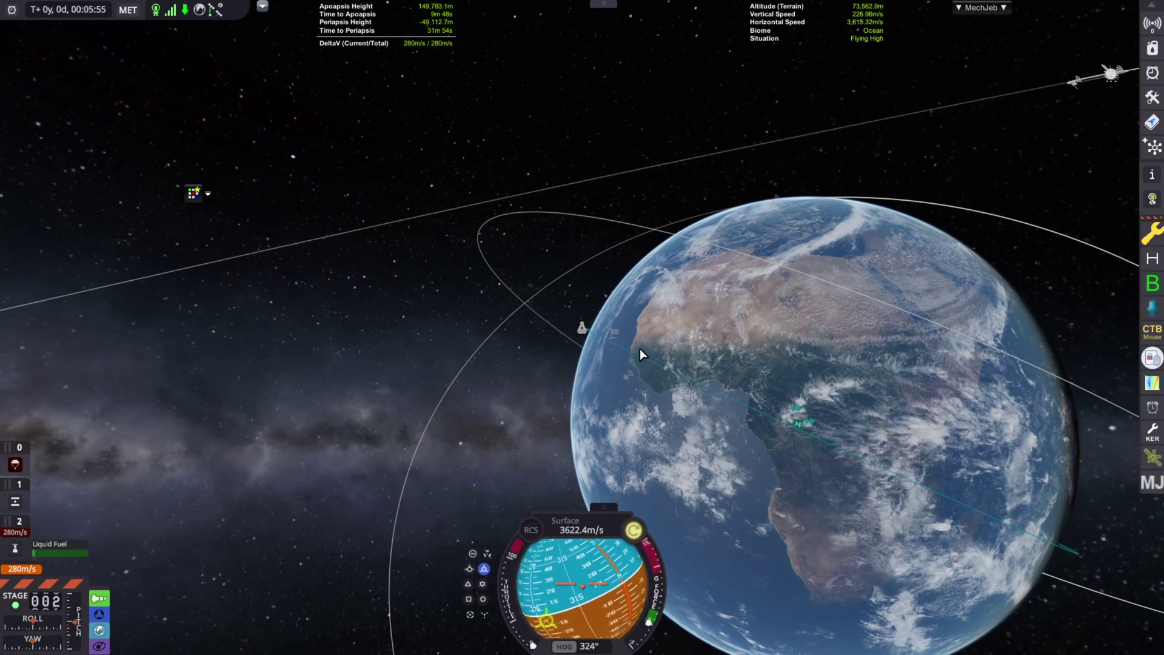
pyautogui.press('z')
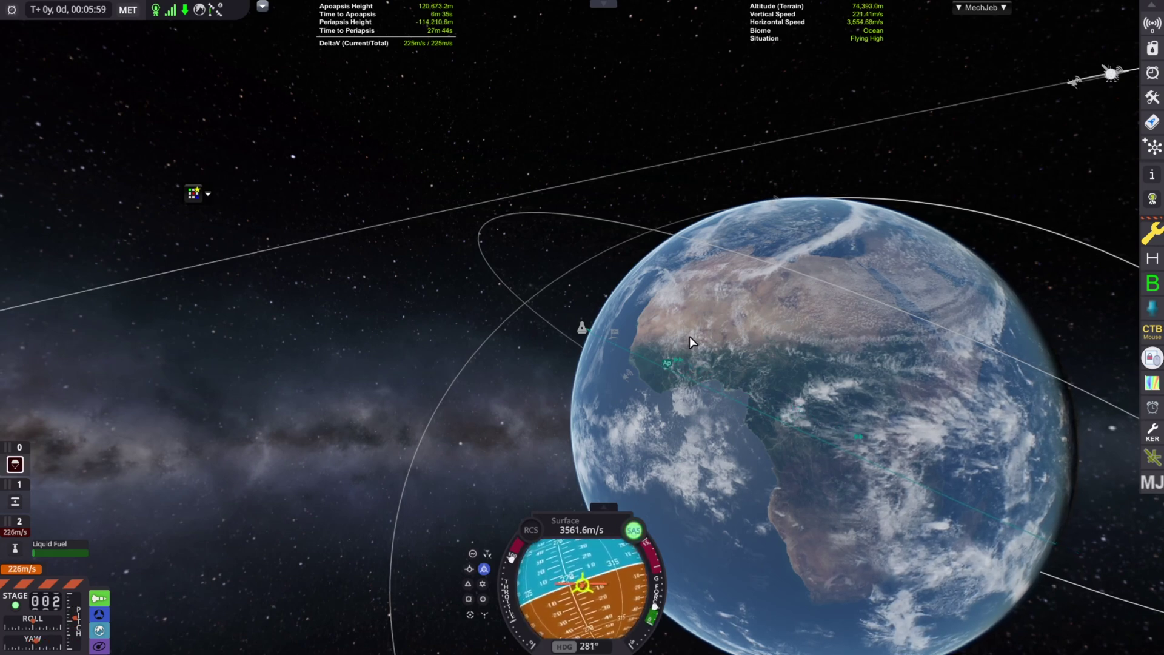
pyautogui.press('.')
pyautogui.press('.')
pyautogui.press('.')
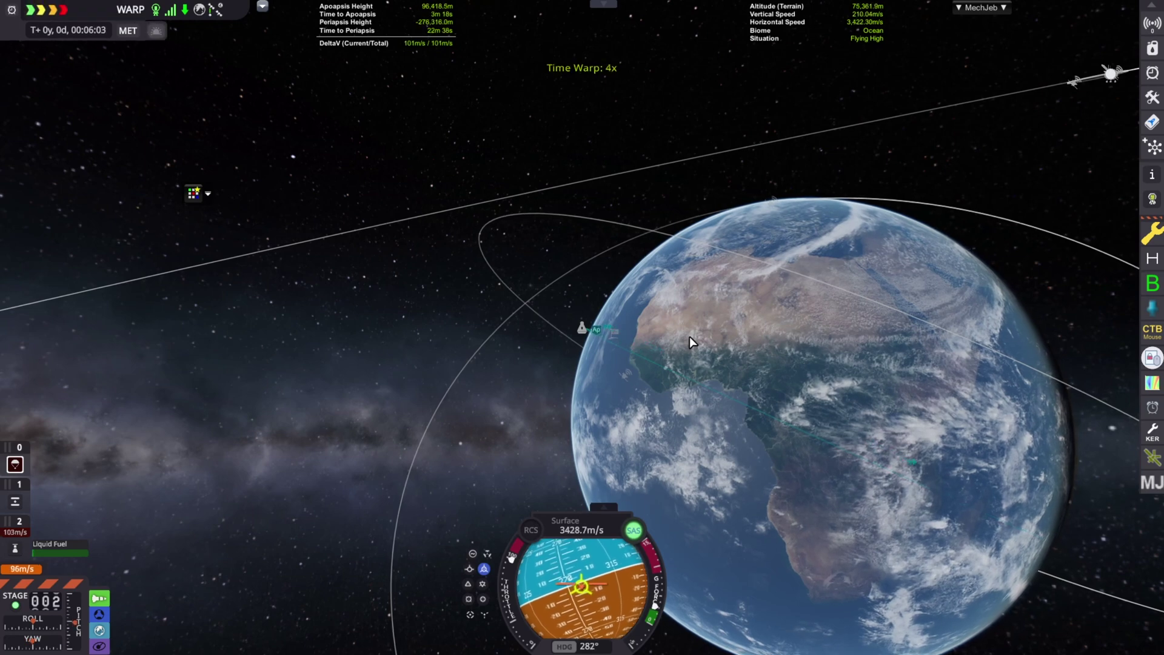
pyautogui.press('/')
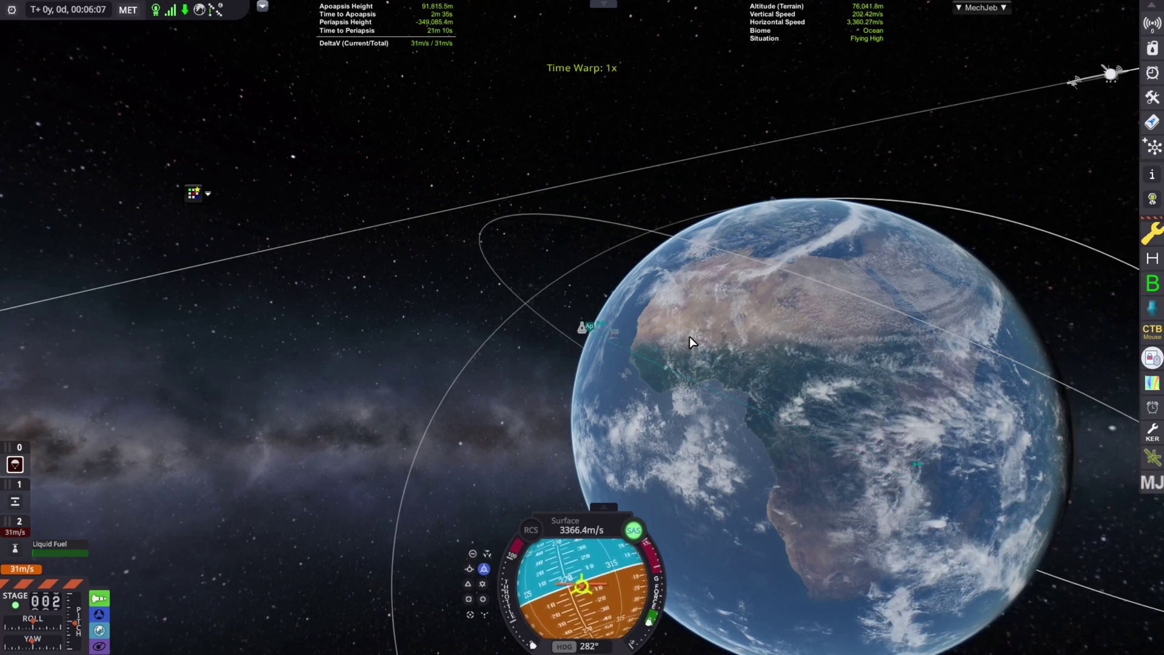
pyautogui.press('m')
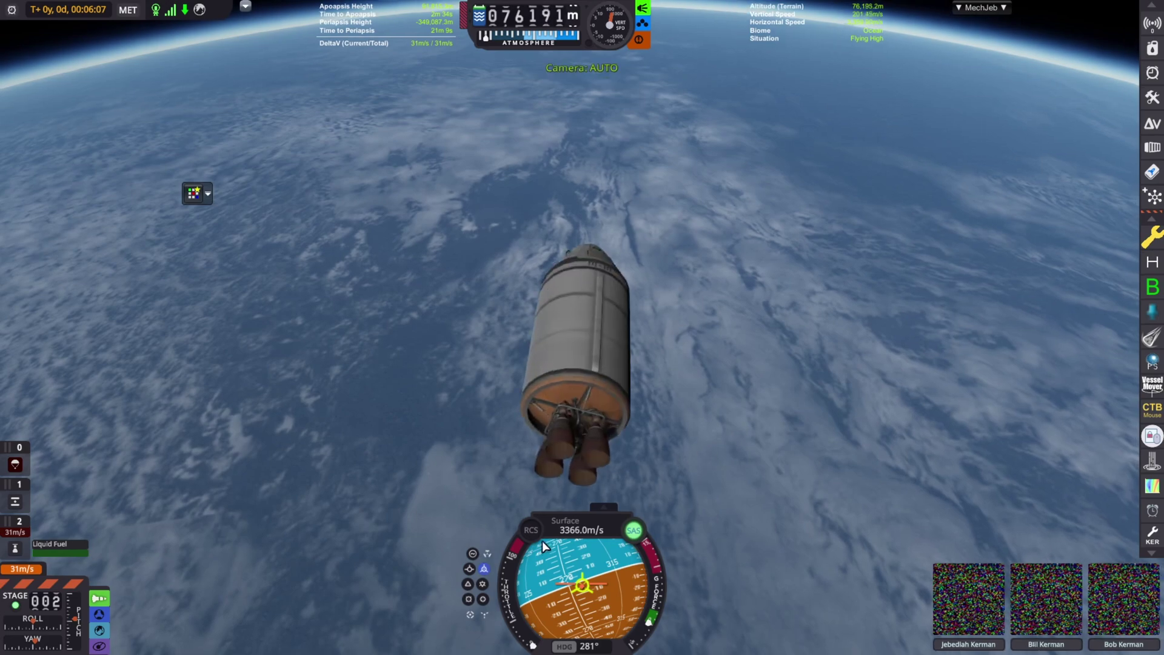
# Step: Stage the capsule off the spent tank and orbit the camera around it during re-entry
pyautogui.press('space')
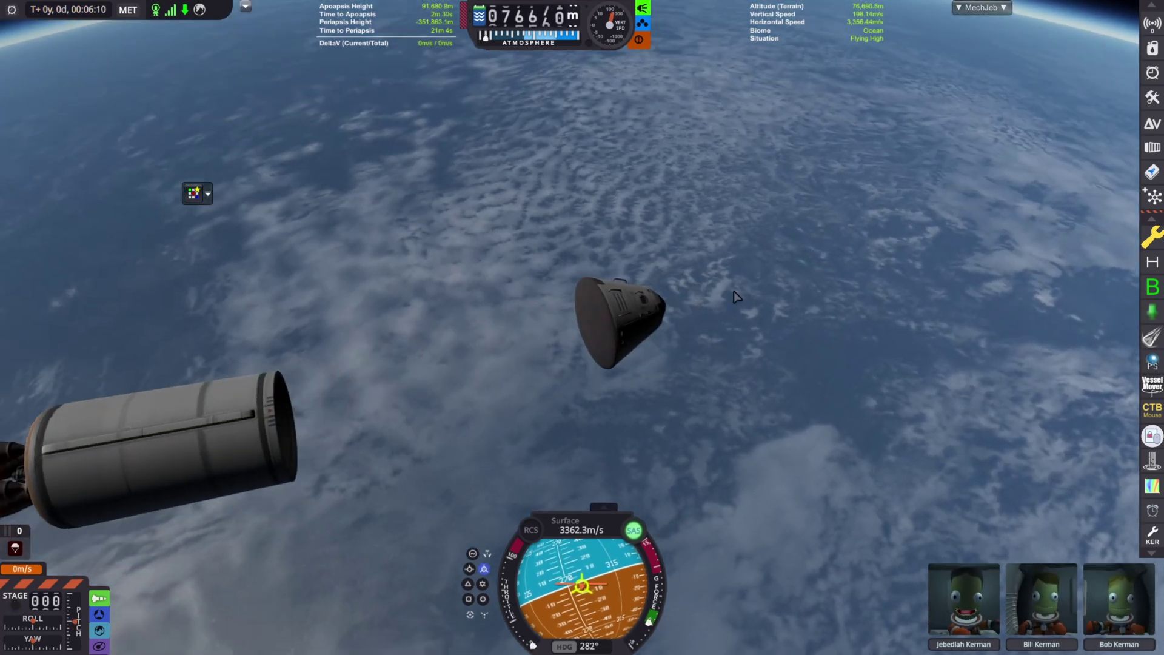
pyautogui.moveTo(734, 291); pyautogui.dragTo(653, 201)
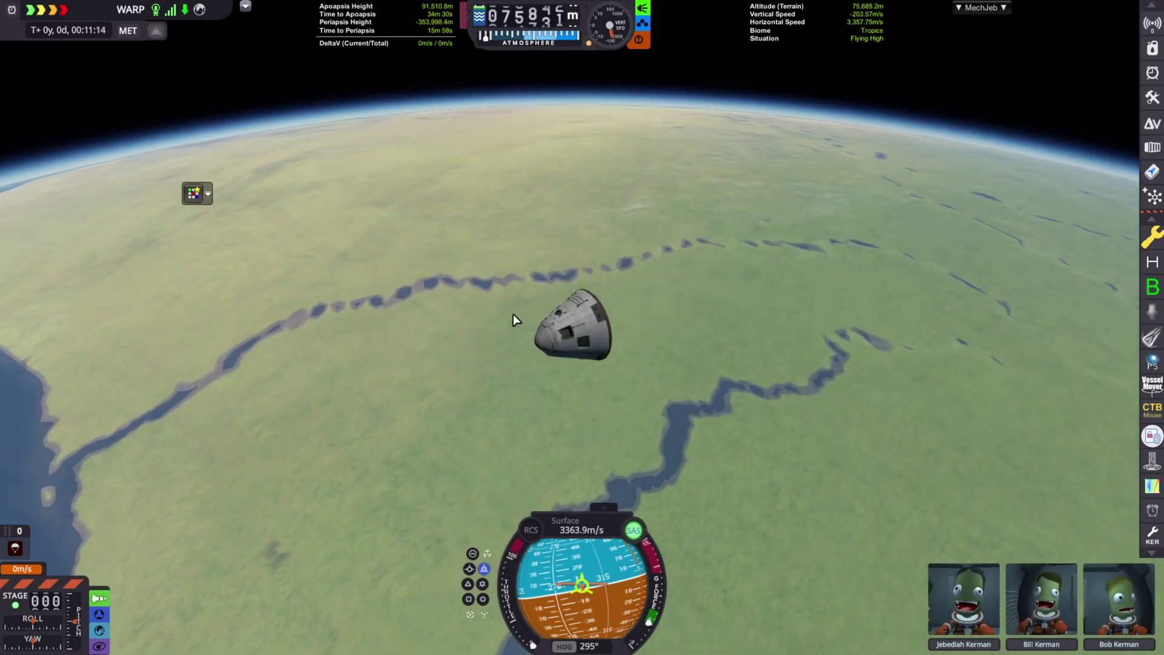
pyautogui.moveTo(516, 299); pyautogui.dragTo(967, 402)
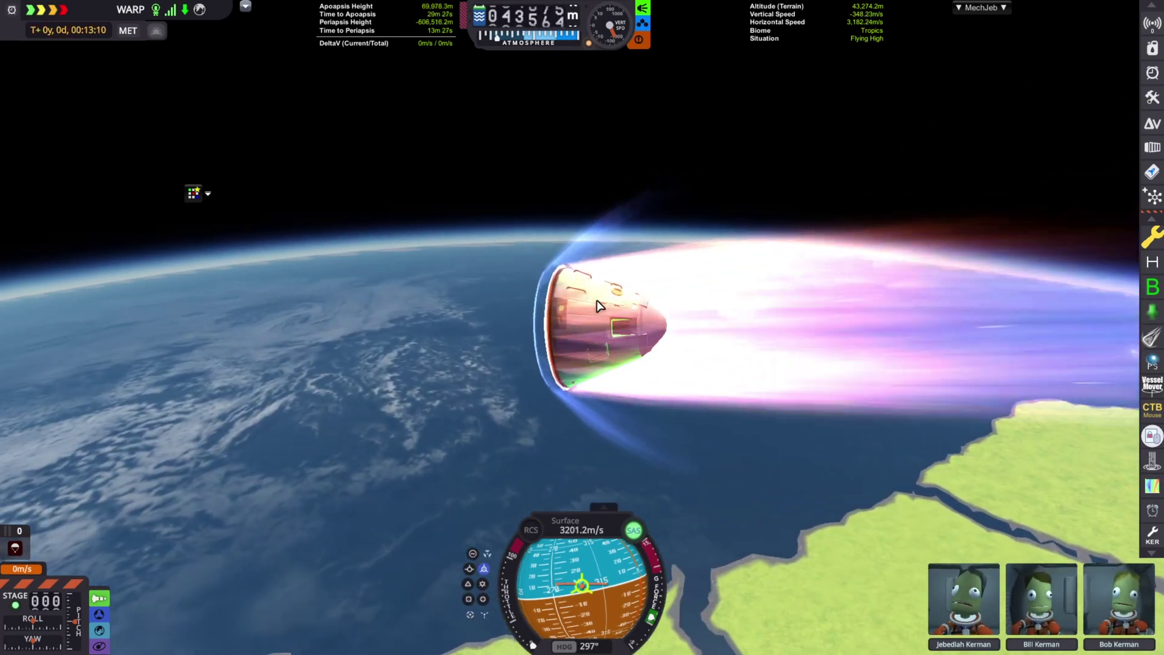
# Step: Check the parachute's settings panel, then close it
pyautogui.rightClick(662, 326)
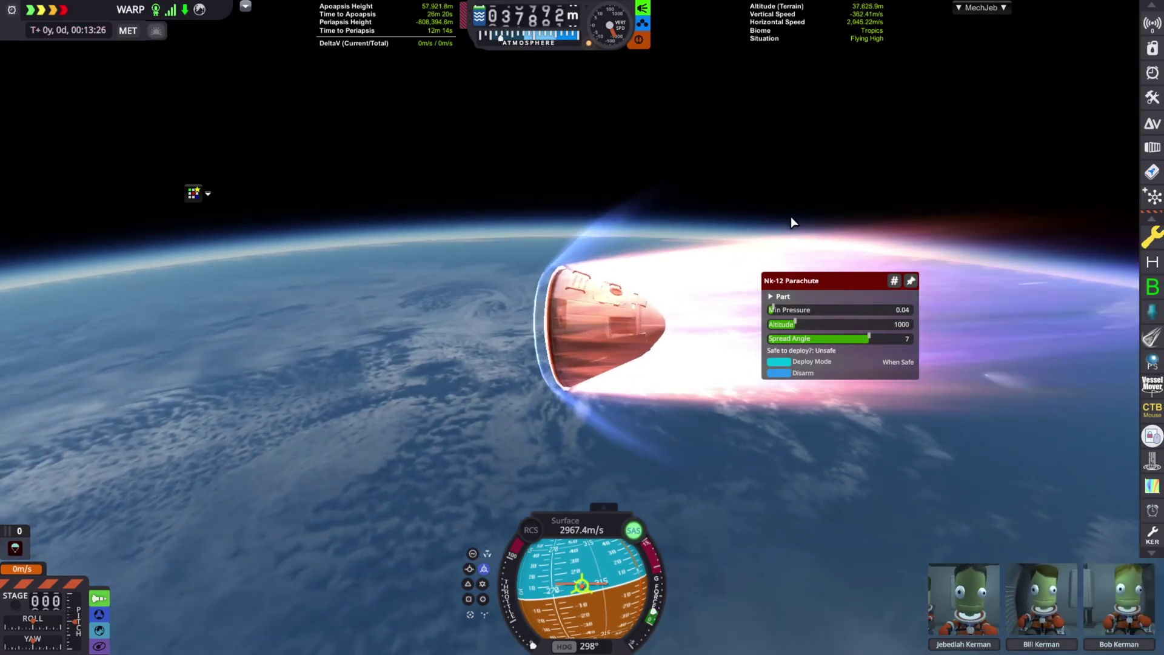
pyautogui.click(791, 216)
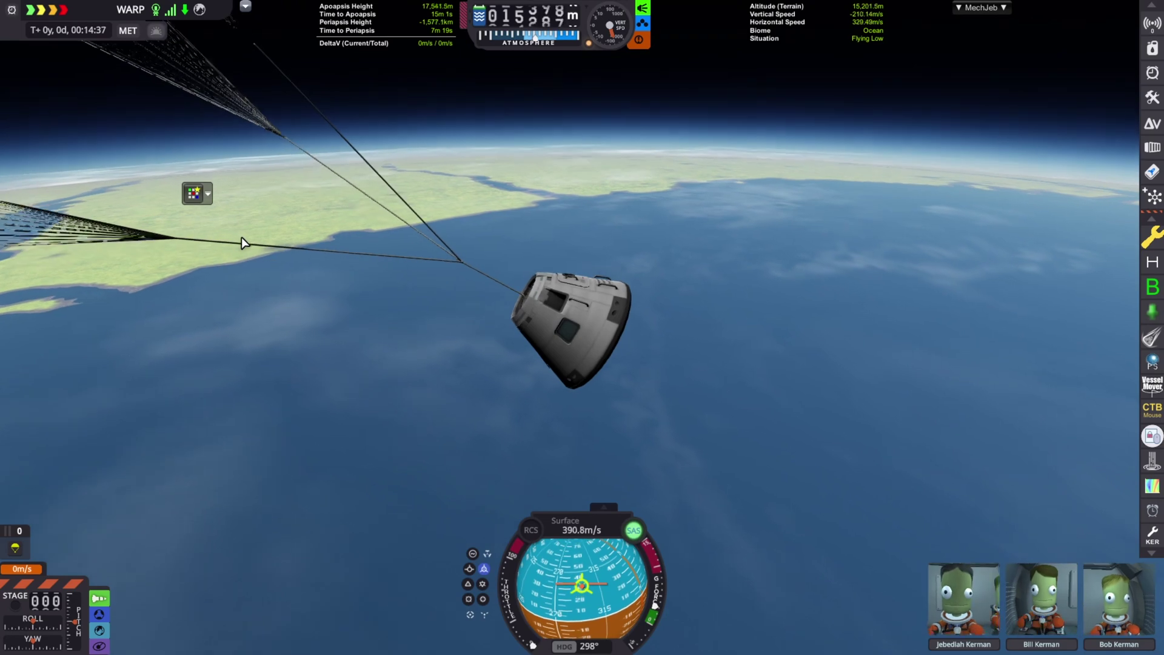
pyautogui.scroll(-5, 546, 261)
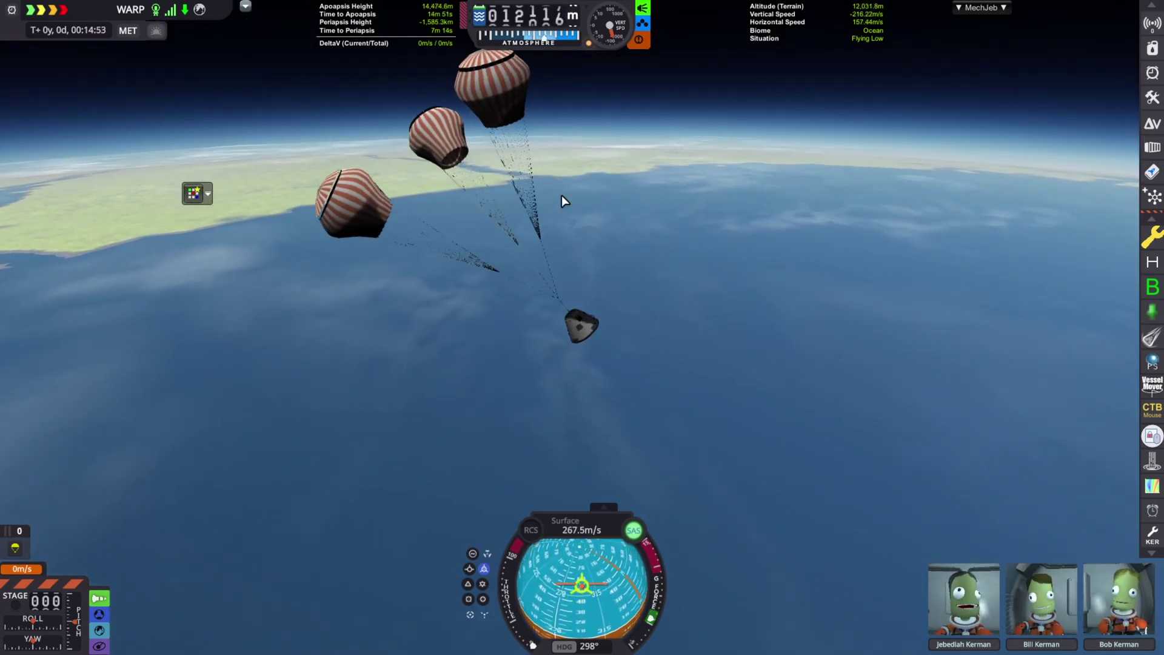
# Step: Open and close the Chatterer sound settings, then level the camera with the horizon
pyautogui.click(1153, 311)
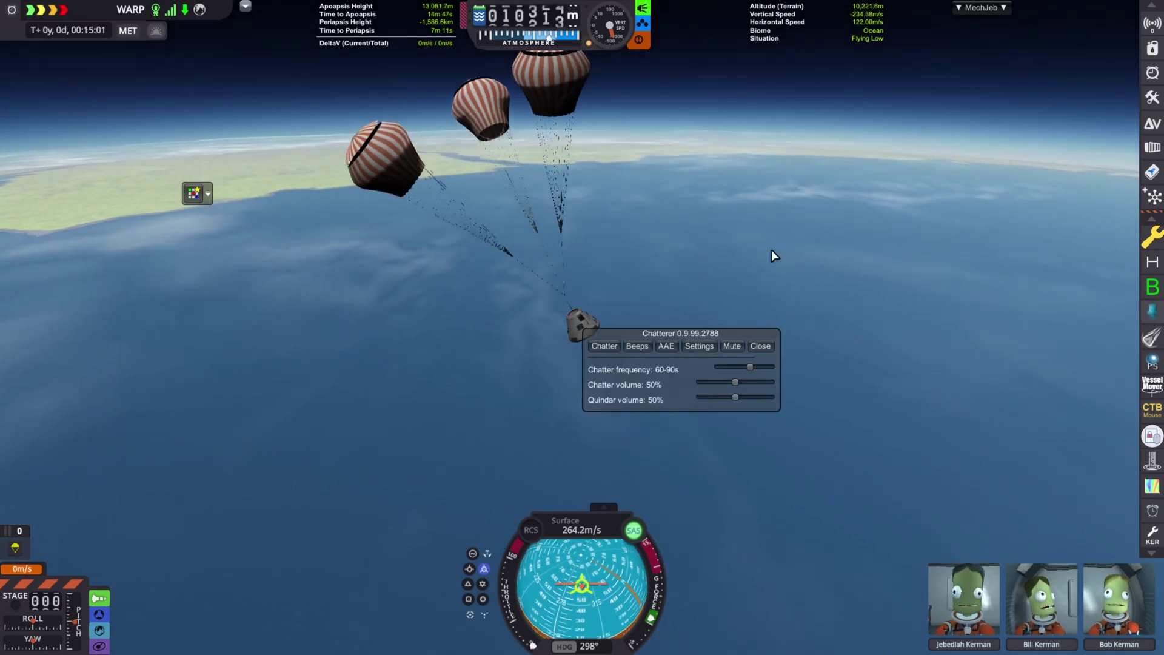
pyautogui.click(760, 346)
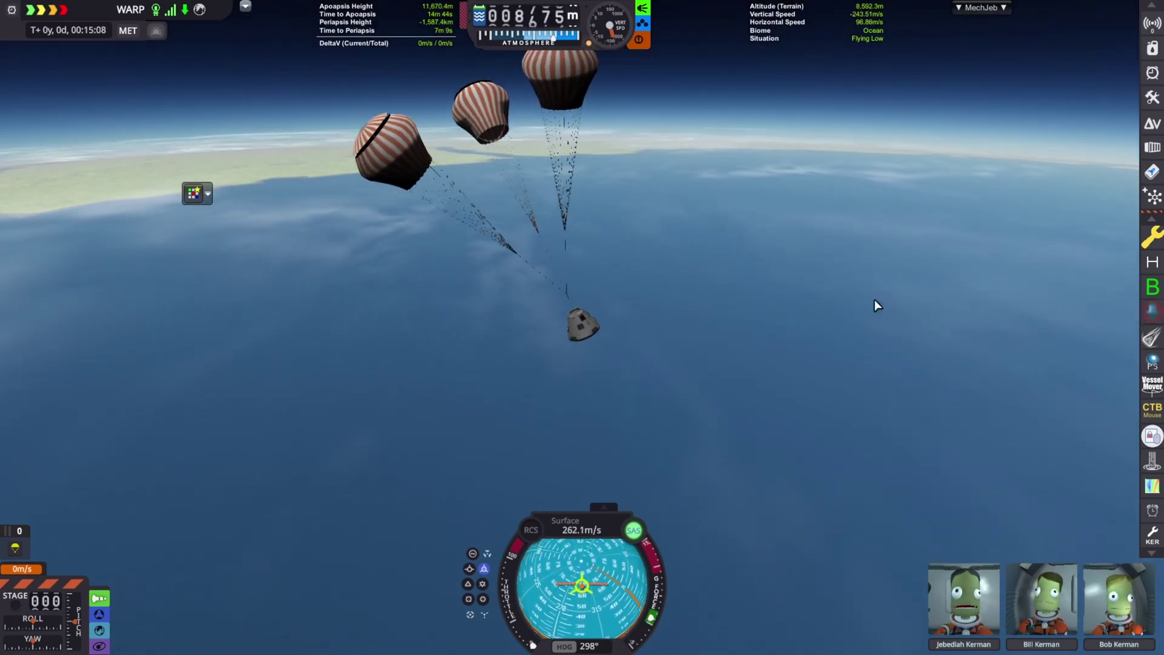
pyautogui.moveTo(877, 305); pyautogui.dragTo(748, 231)
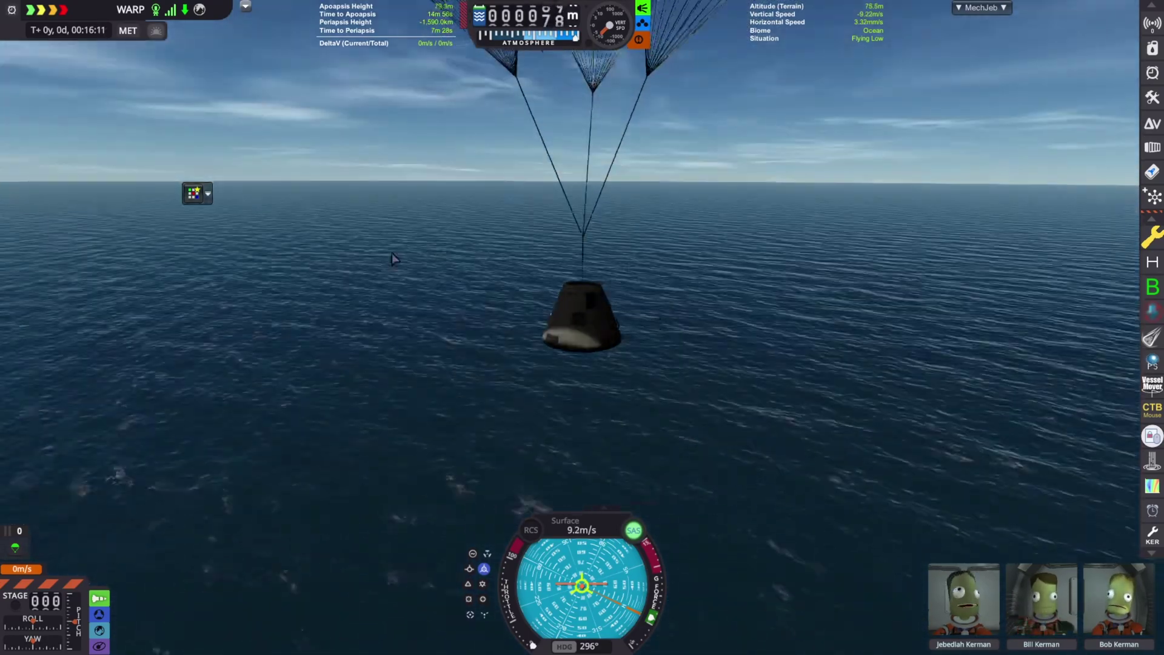
# Step: Warp through splashdown, recover the capsule with its 3 crew and dismiss the mission summary
pyautogui.scroll(3, 541, 279)
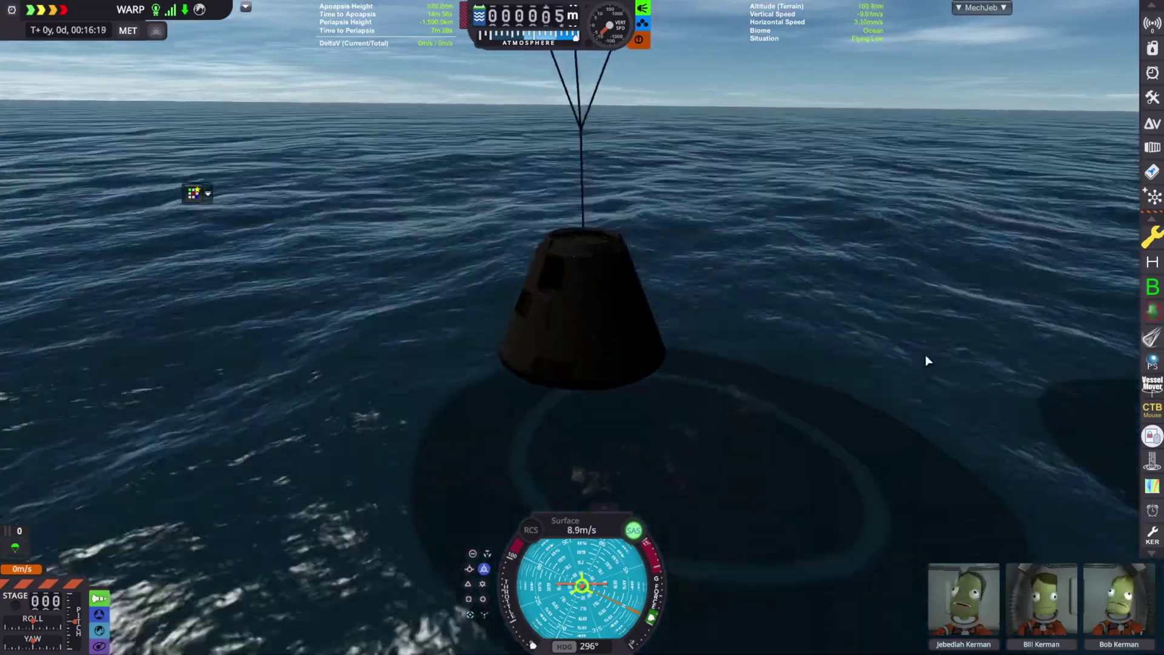
pyautogui.press('.')
pyautogui.press('.')
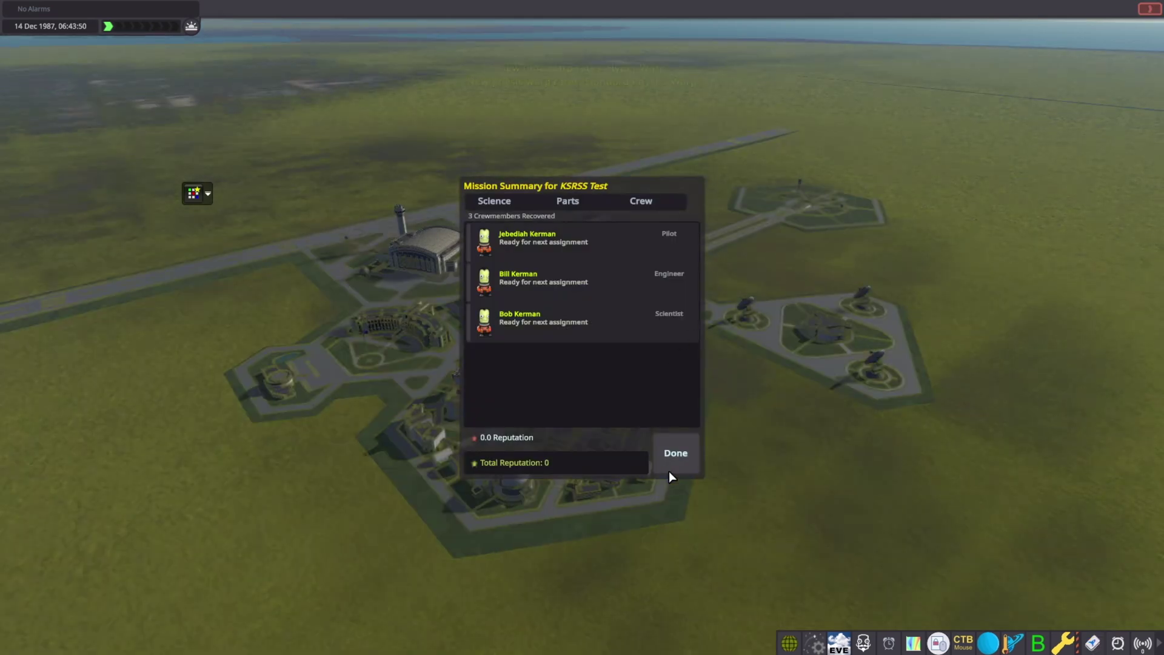
pyautogui.click(672, 470)
# Step: Dismiss the Research and Development closed notice and look around the Space Center base
pyautogui.moveTo(686, 482); pyautogui.dragTo(963, 350)
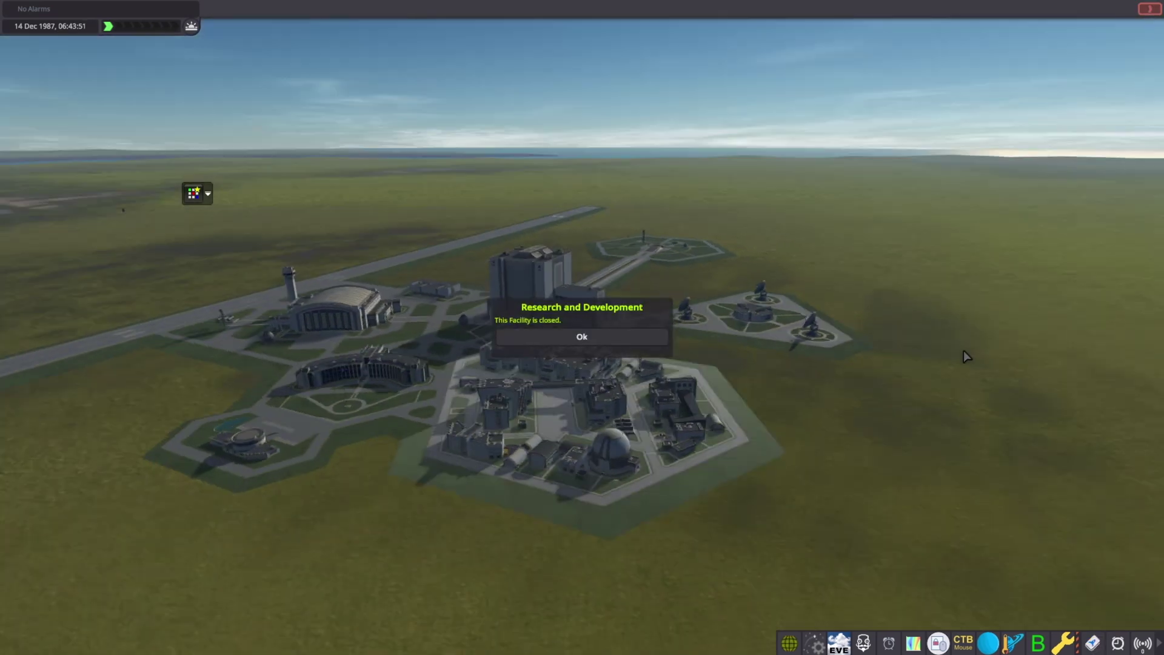
pyautogui.click(624, 337)
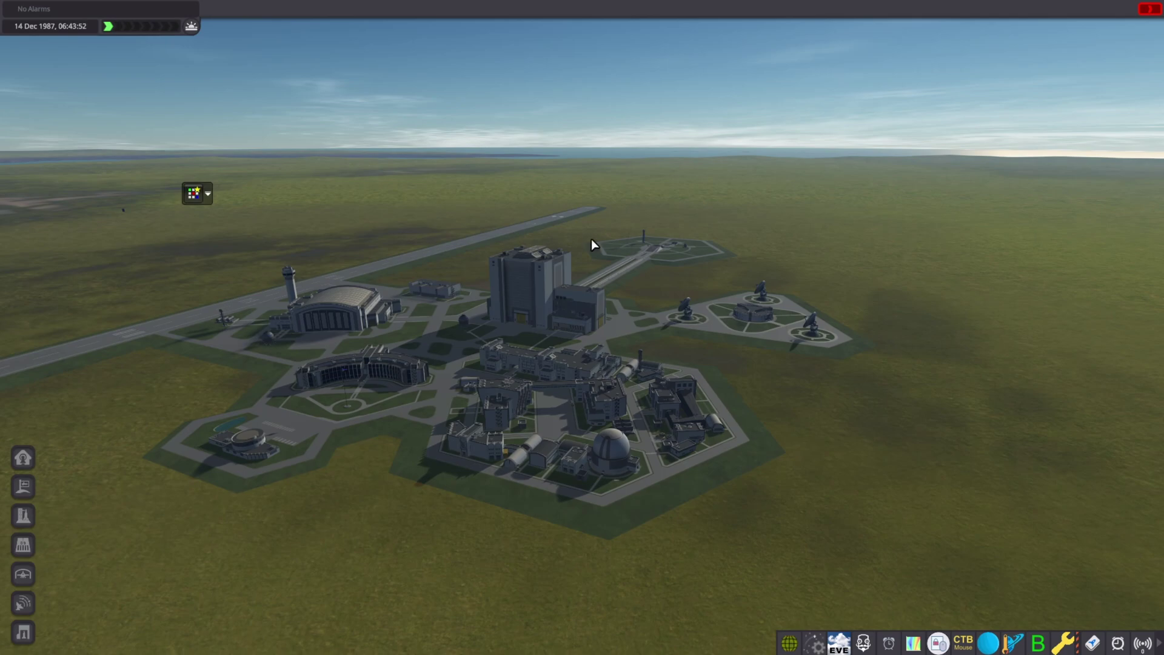
pyautogui.moveTo(591, 239); pyautogui.dragTo(421, 213)
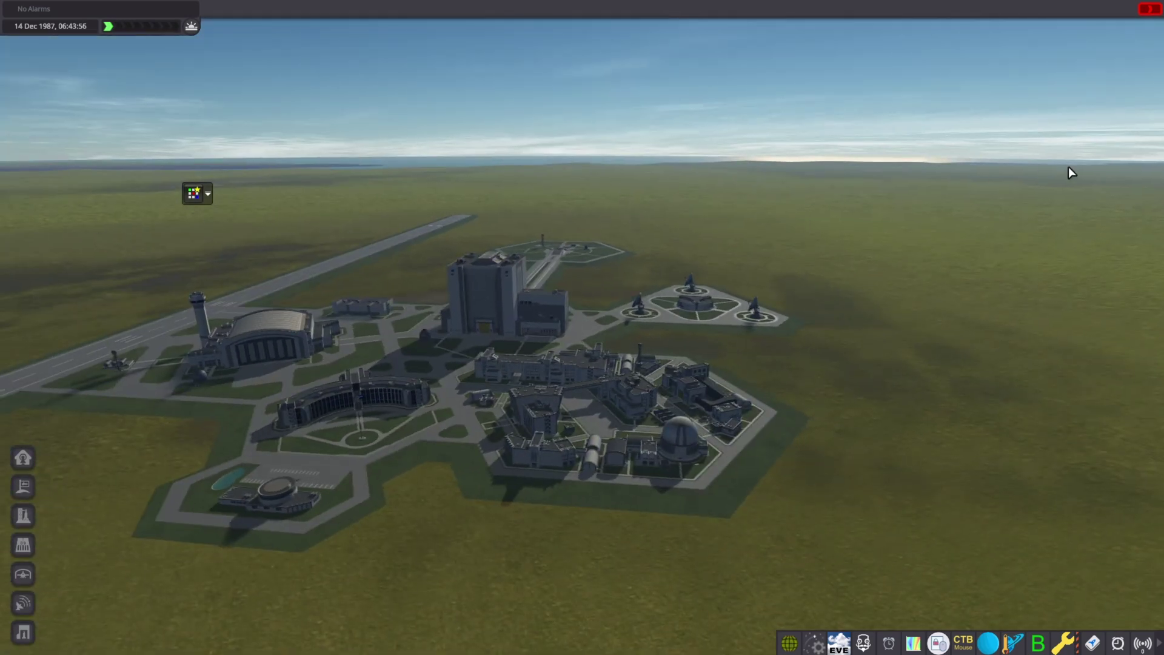
pyautogui.moveTo(1069, 166); pyautogui.dragTo(533, 398)
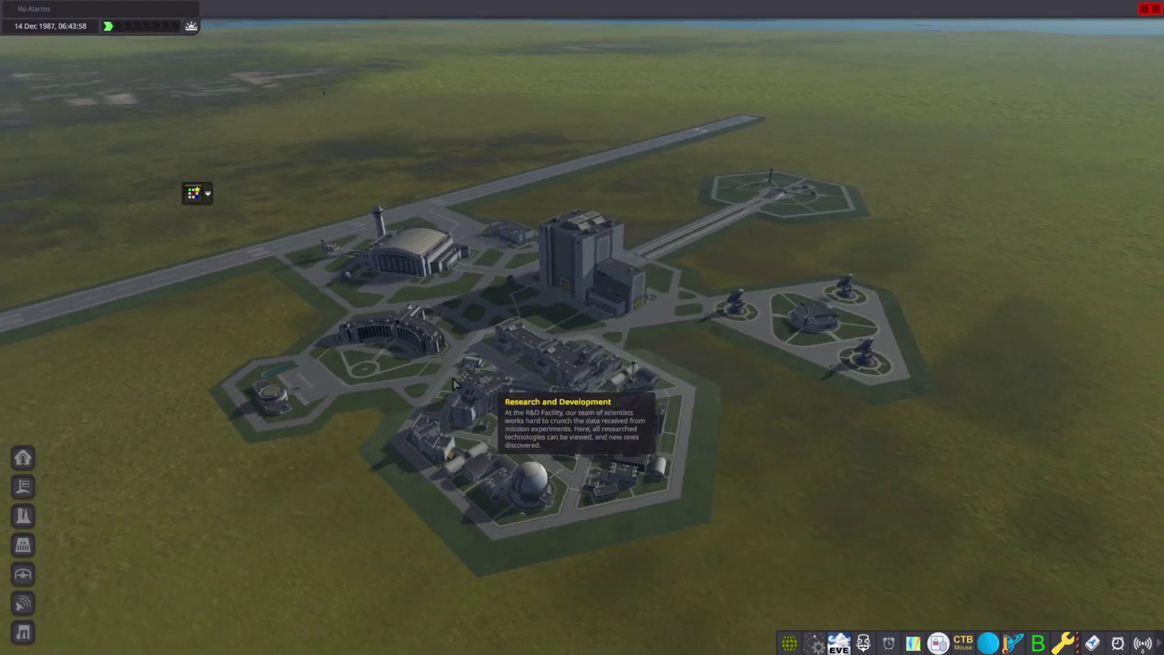
pyautogui.scroll(-3, 88, 334)
pyautogui.moveTo(89, 333); pyautogui.dragTo(920, 170)
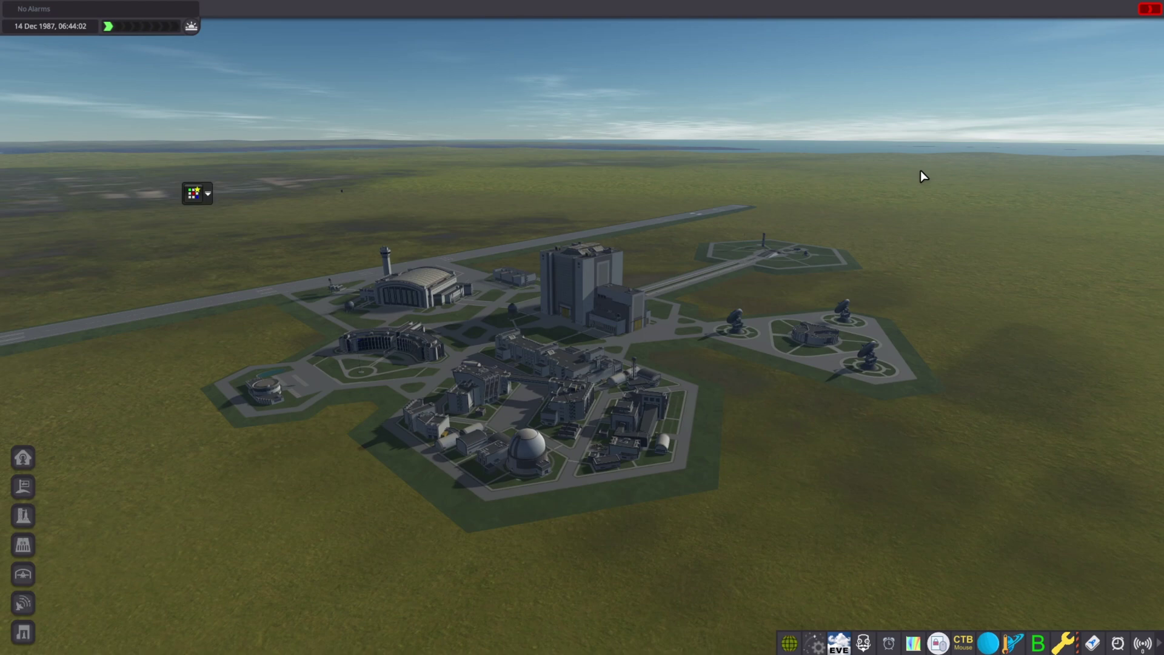
pyautogui.moveTo(902, 177); pyautogui.dragTo(431, 317)
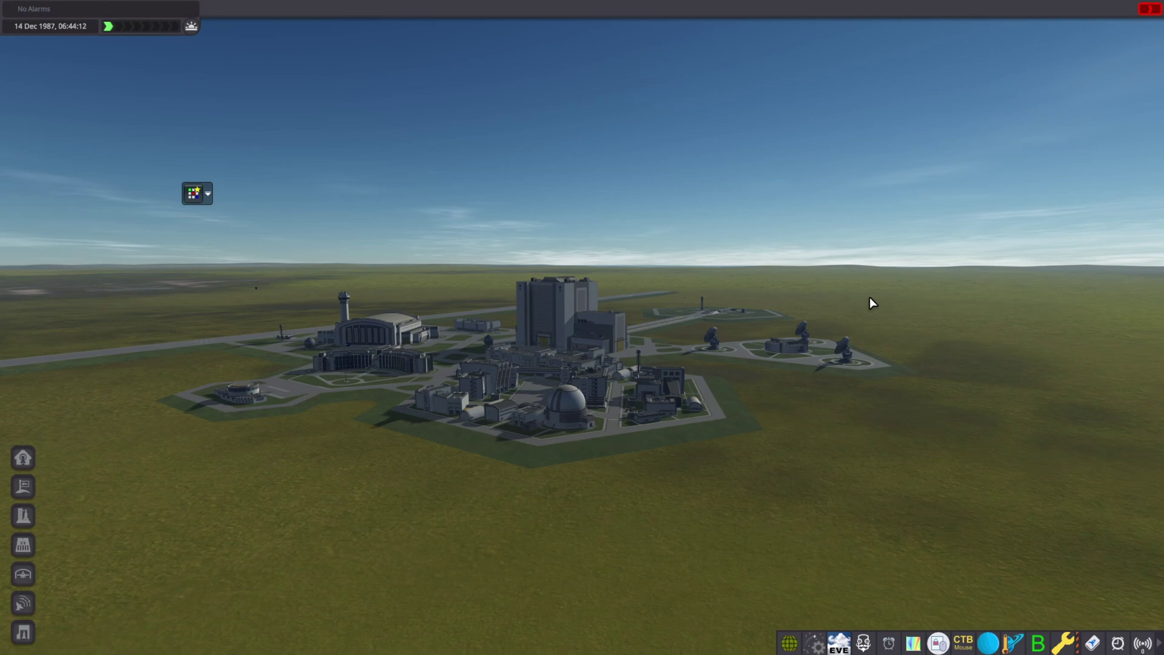
pyautogui.moveTo(869, 297); pyautogui.dragTo(882, 371)
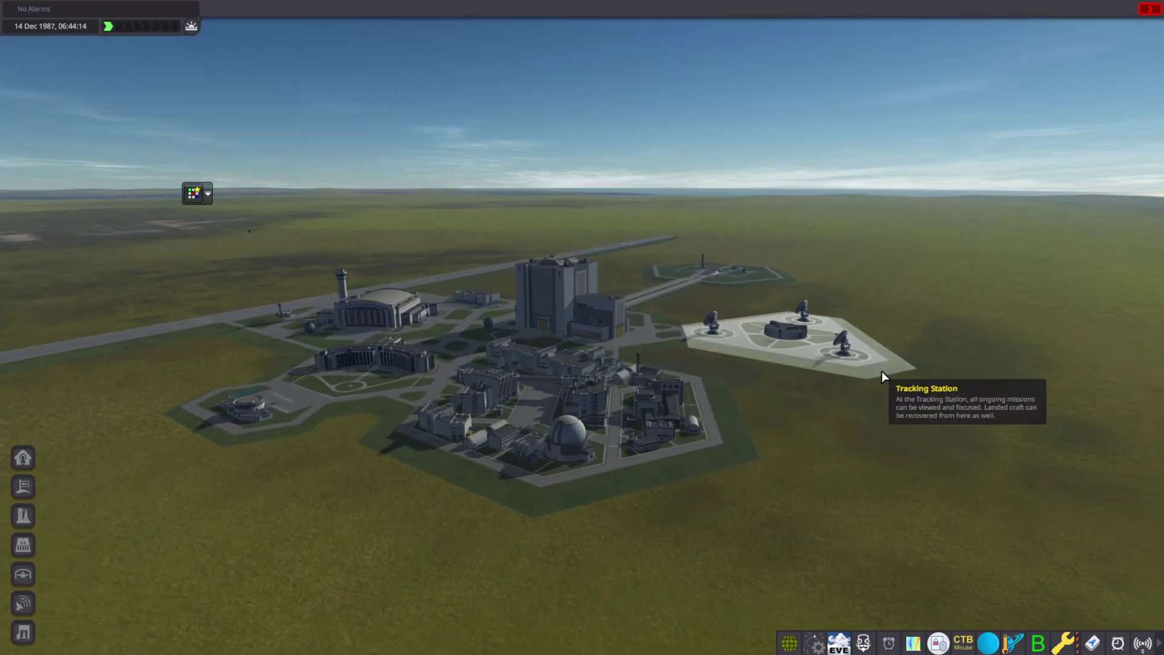